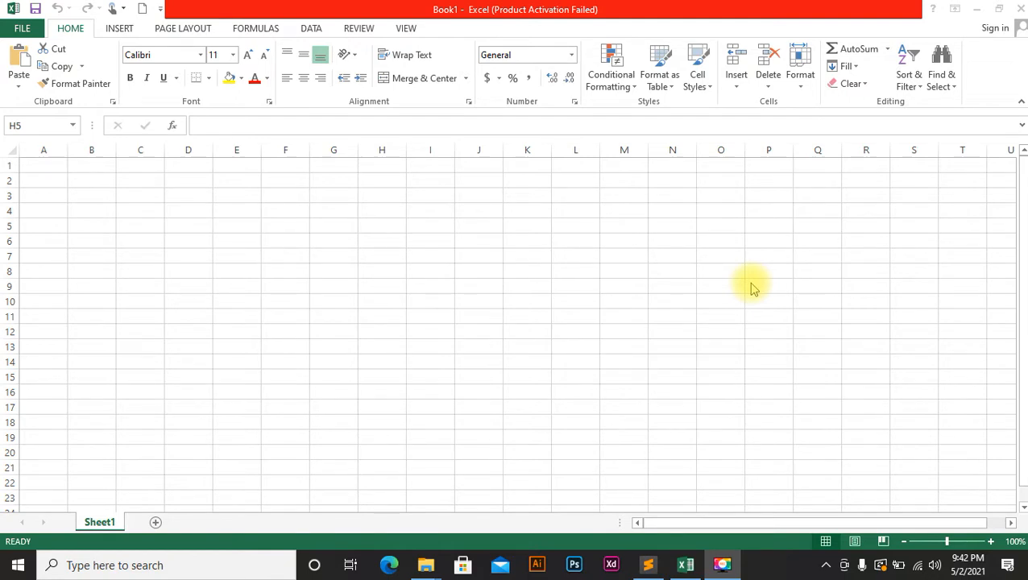
Enter headings 'S.no' in A4 and 'Name of Students' in B4, then autofit column B.
click(352, 294)
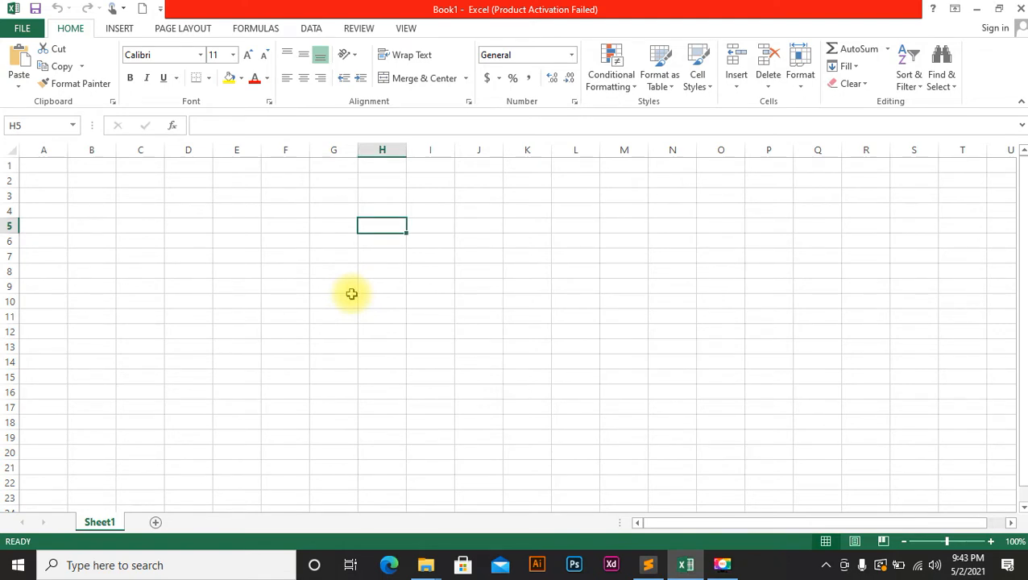
click(69, 197)
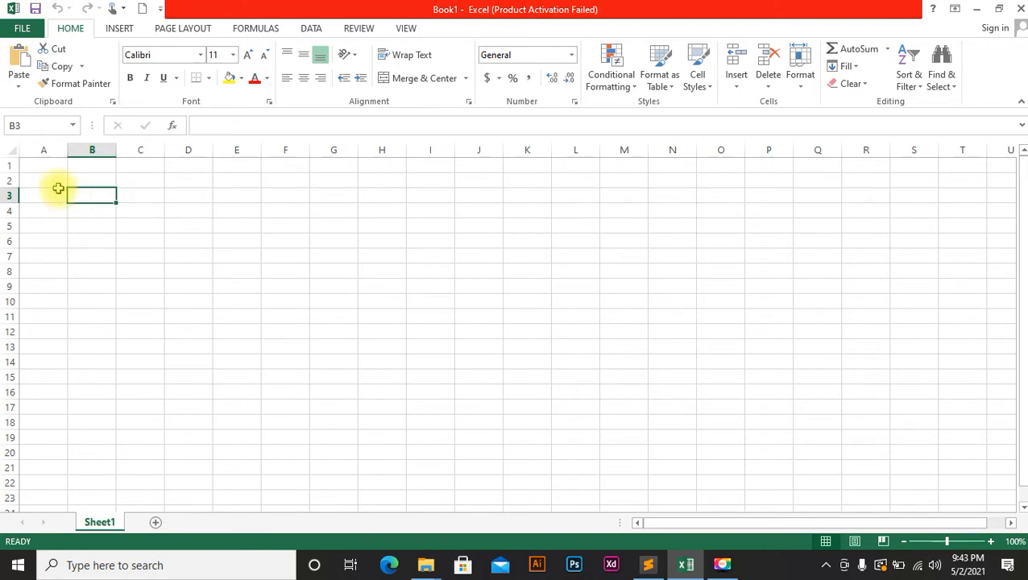
click(61, 209)
key(Caps_Lock)
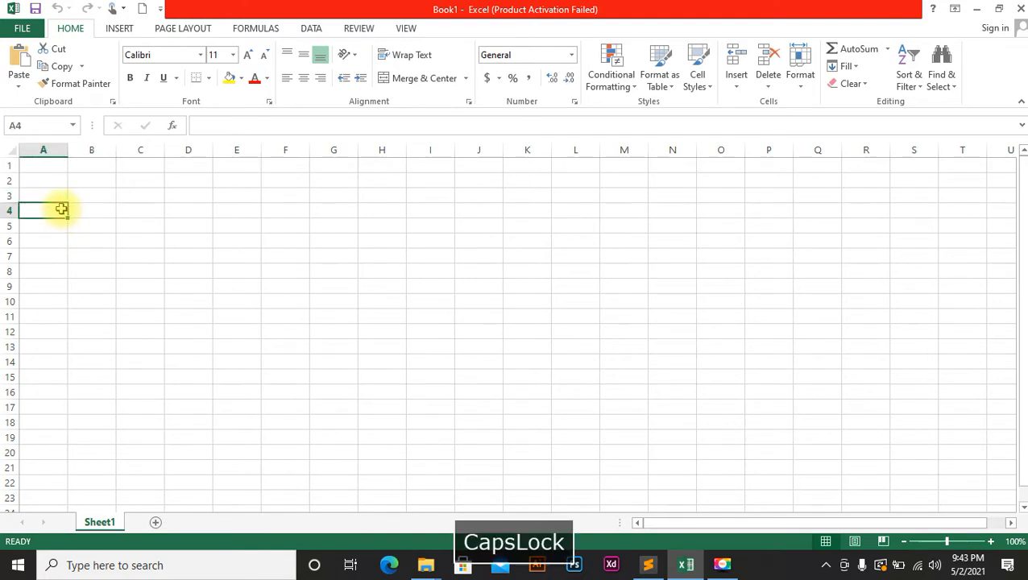
text(S.no)
key(Right)
key(Caps_Lock)
text(S)
key(BackSpace)
key(Caps_Lock)
text(na)
key(Caps_Lock)
key(BackSpace)
key(BackSpace)
key(Caps_Lock)
text(ame of)
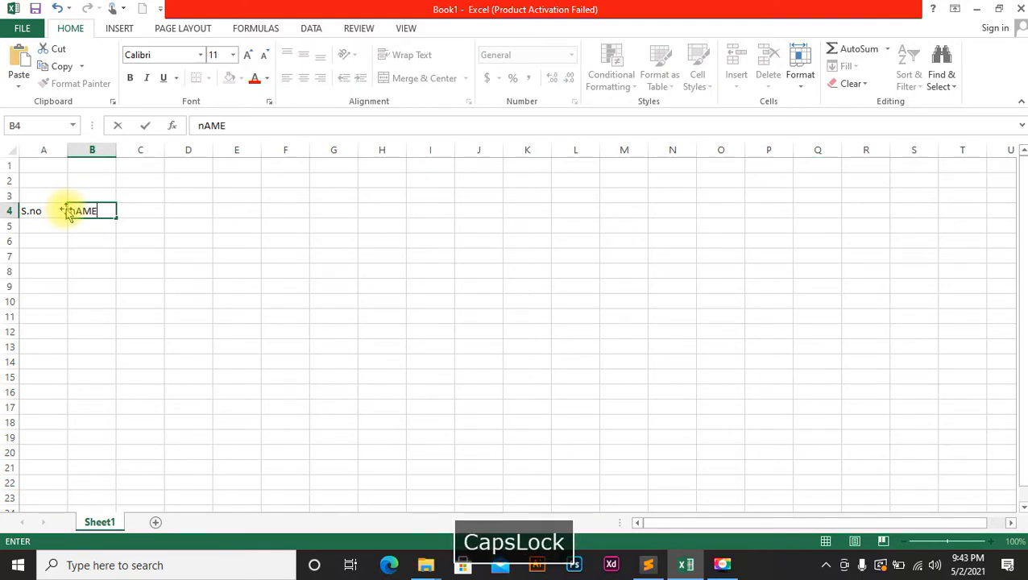
text( S)
key(Caps_Lock)
text(tudents)
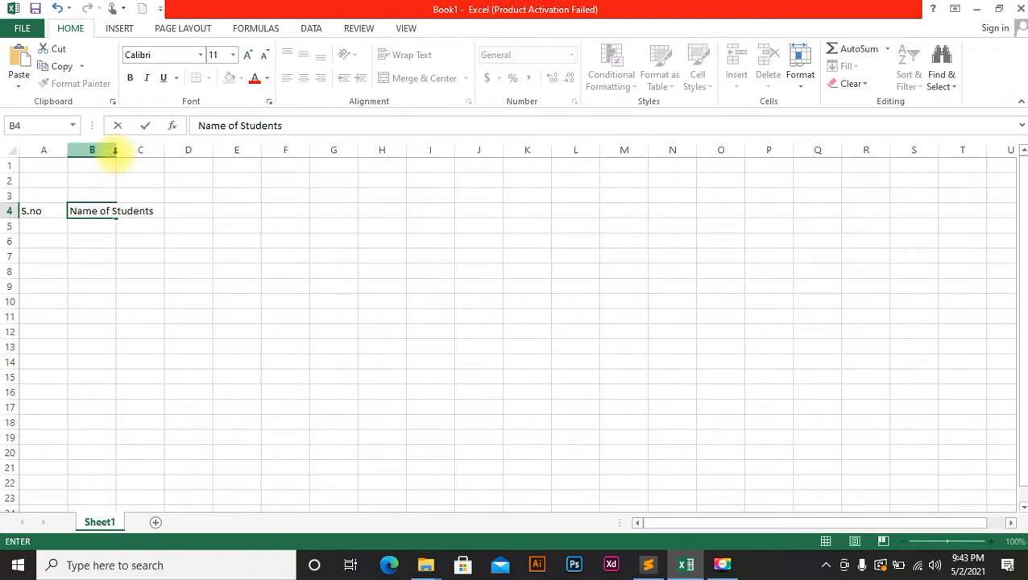
click(115, 151)
double_click(116, 150)
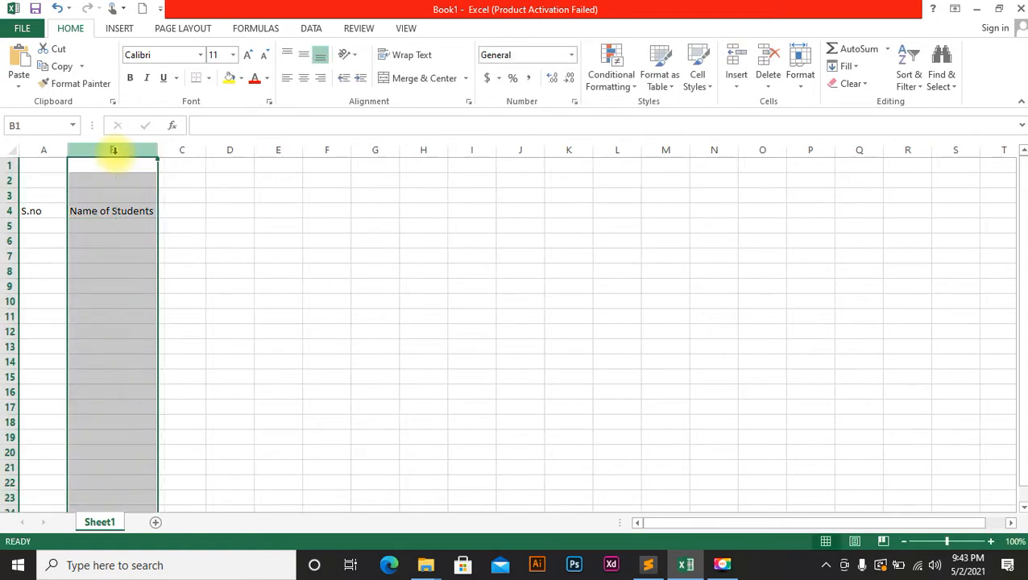
Add subject headings Eng, Urdu, Math and Stats in C4:F4.
click(180, 213)
text(E)
key(Caps_Lock)
text(ng)
key(Return)
key(Right)
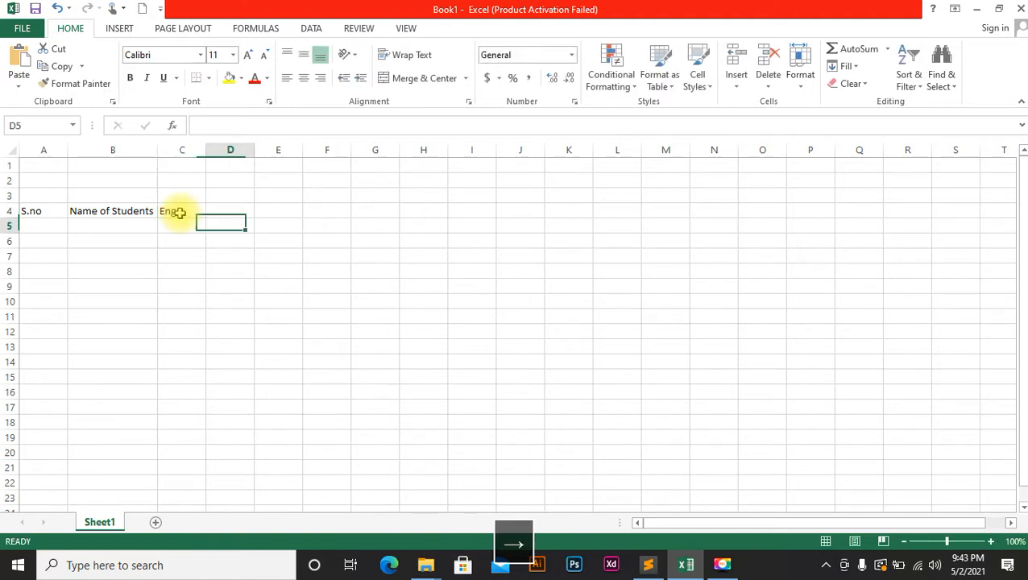
key(Up)
key(Caps_Lock)
text(Urdu)
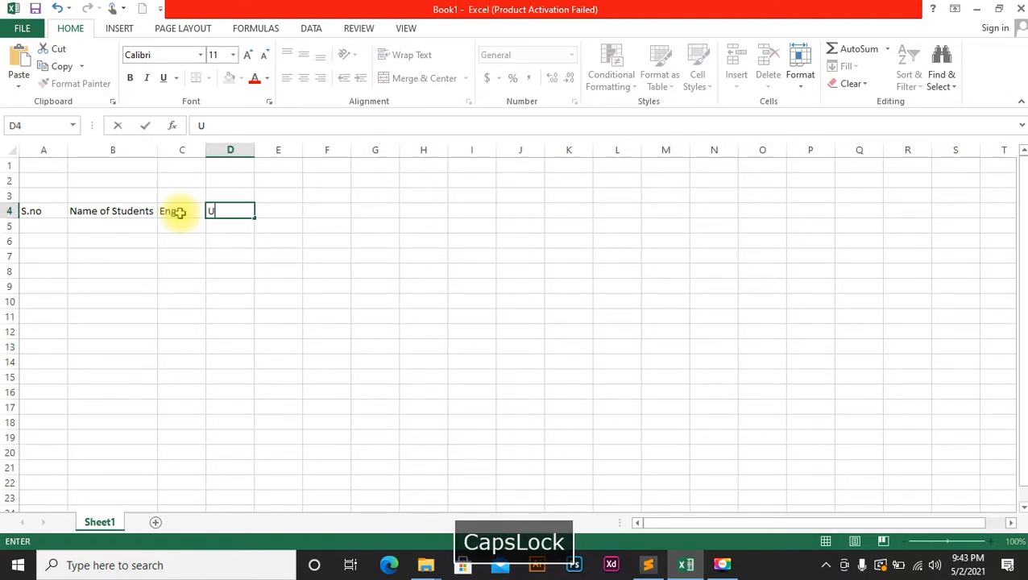
key(Return)
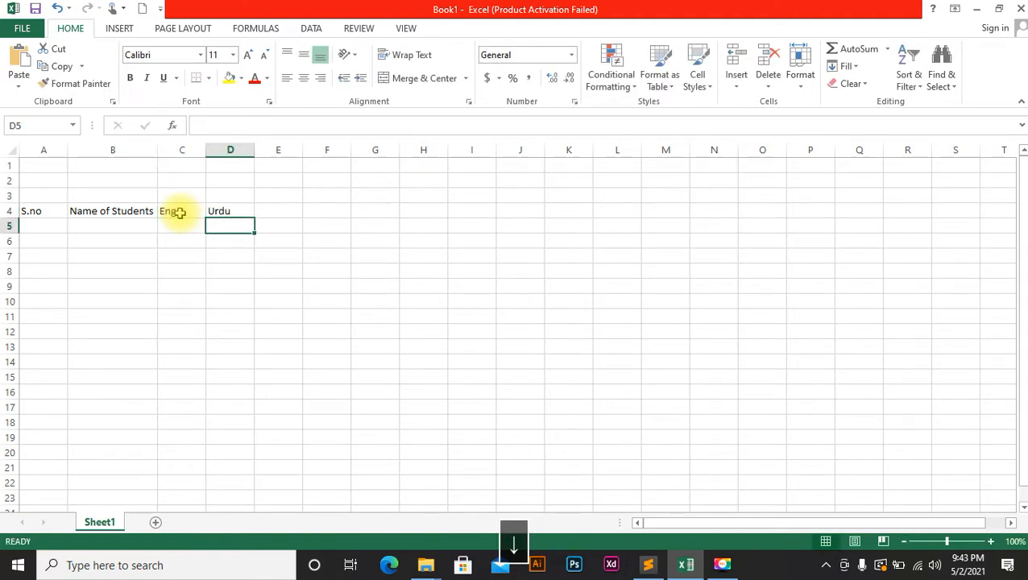
key(Up)
key(Right)
text(Math)
key(Right)
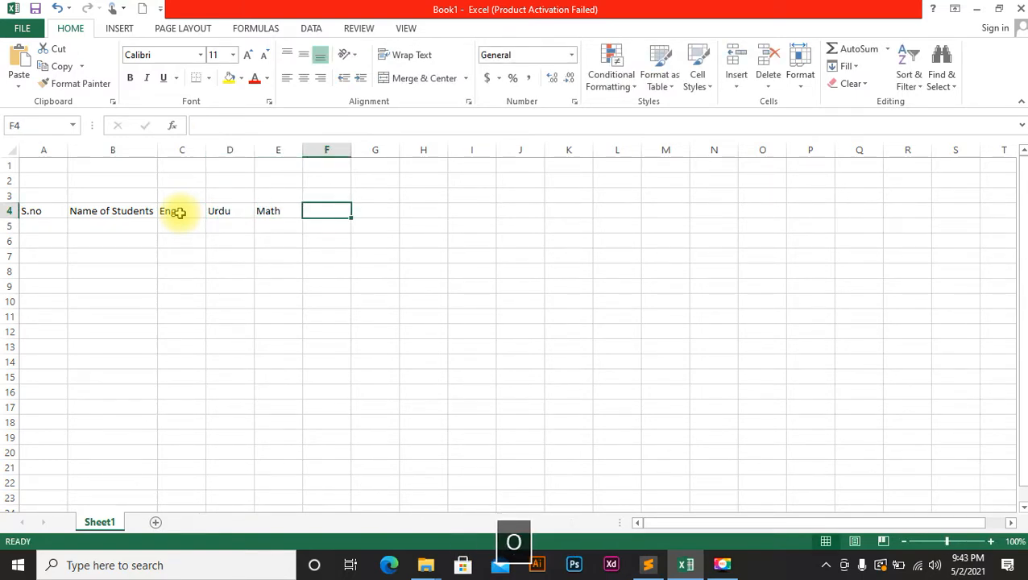
text(O)
key(BackSpace)
text(S)
key(Caps_Lock)
text(tt)
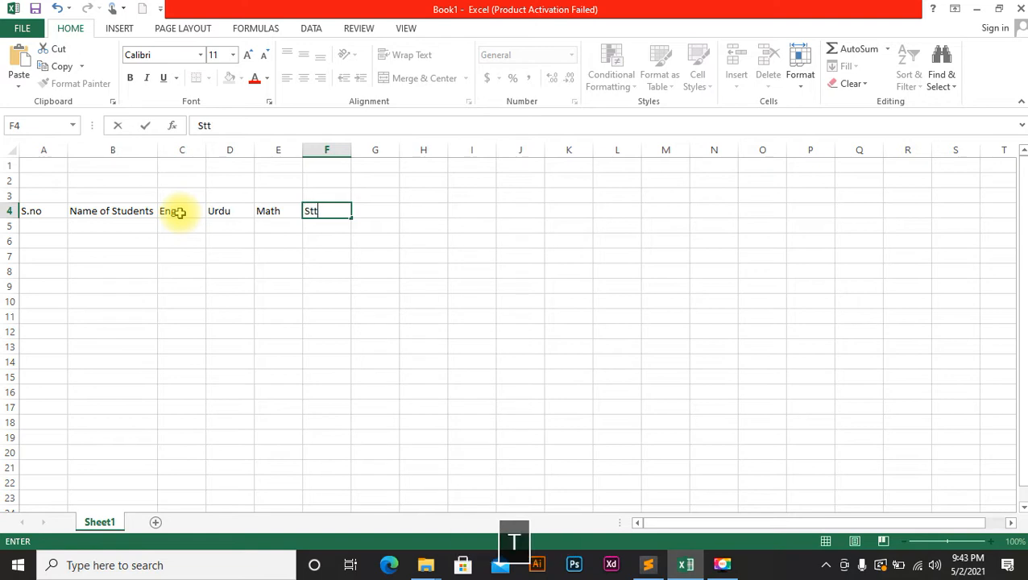
text(a)
key(BackSpace)
key(BackSpace)
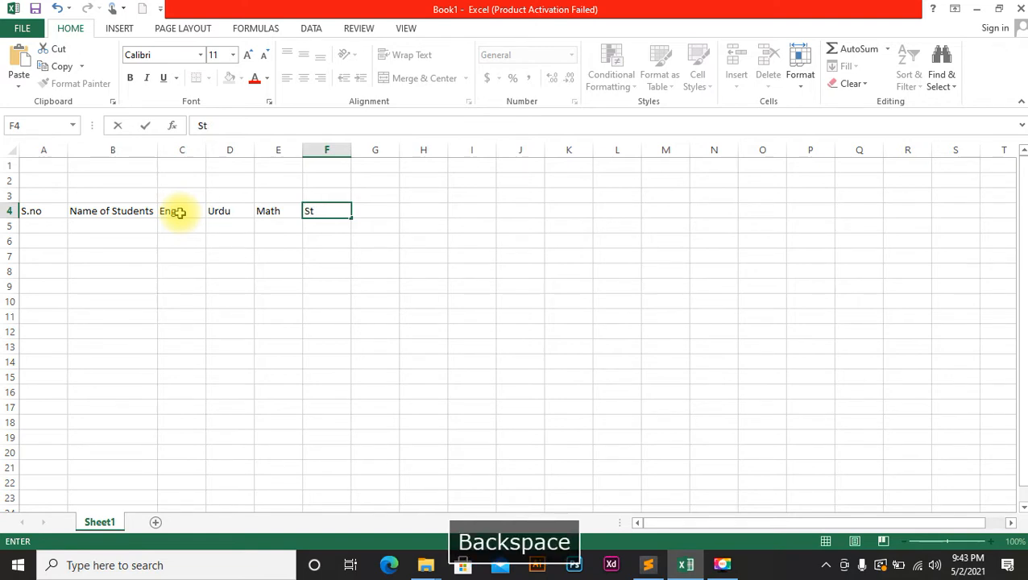
text(atics)
key(BackSpace)
text(s)
key(Right)
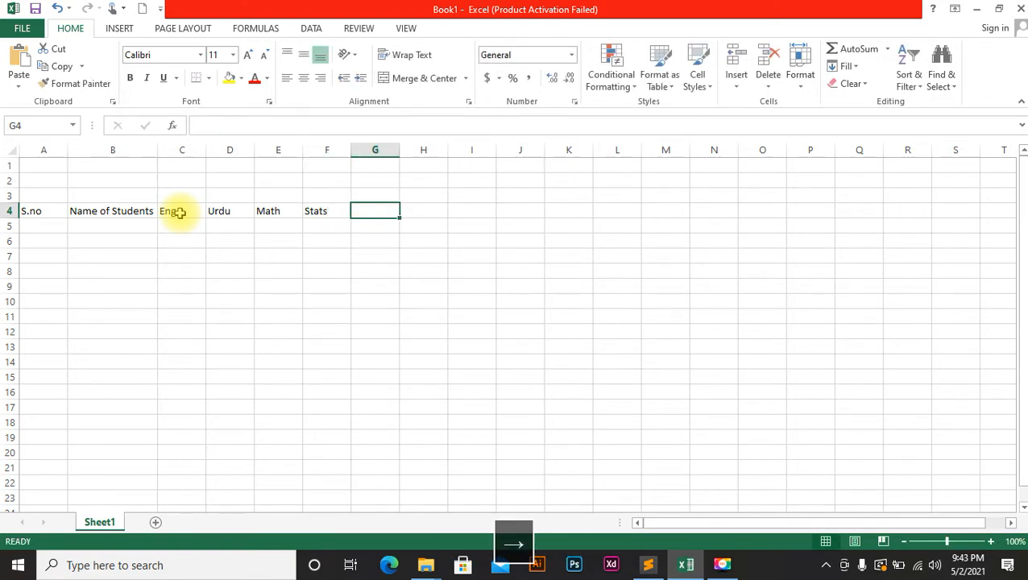
Add headings Obtain, Total, %age, Grade and Remarks in G4:K4.
key(Caps_Lock)
text(Obtain)
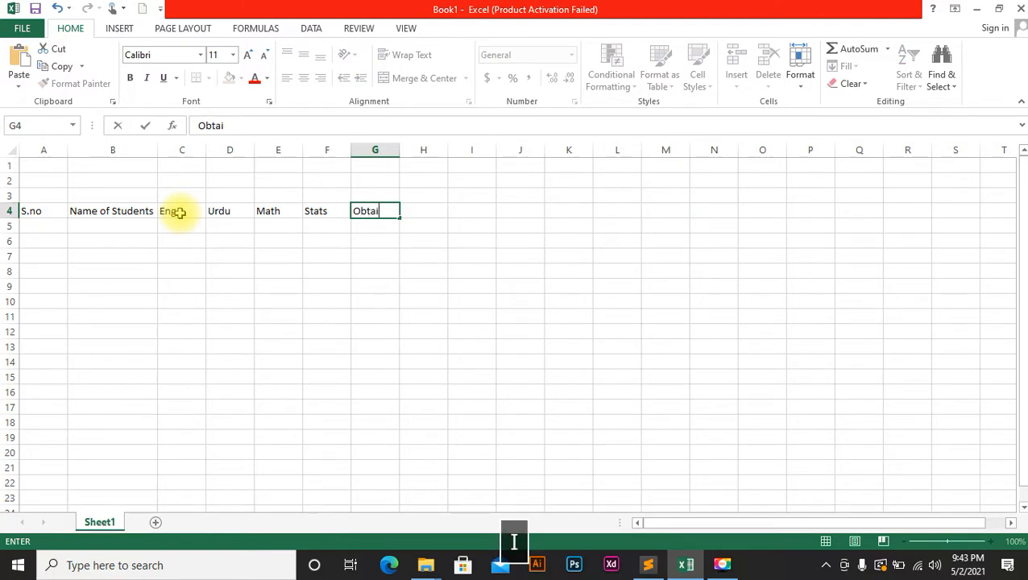
click(434, 214)
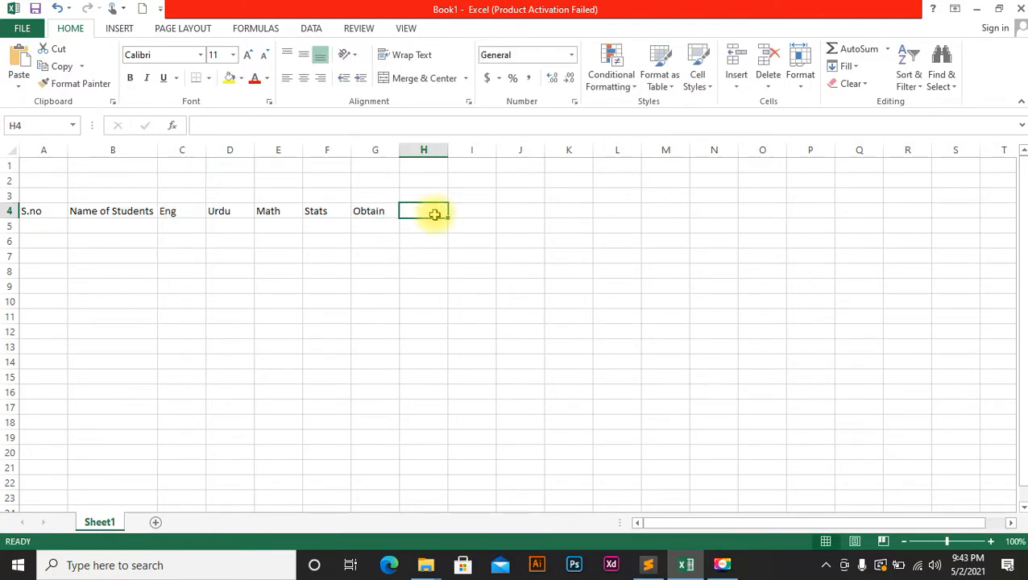
text(Total)
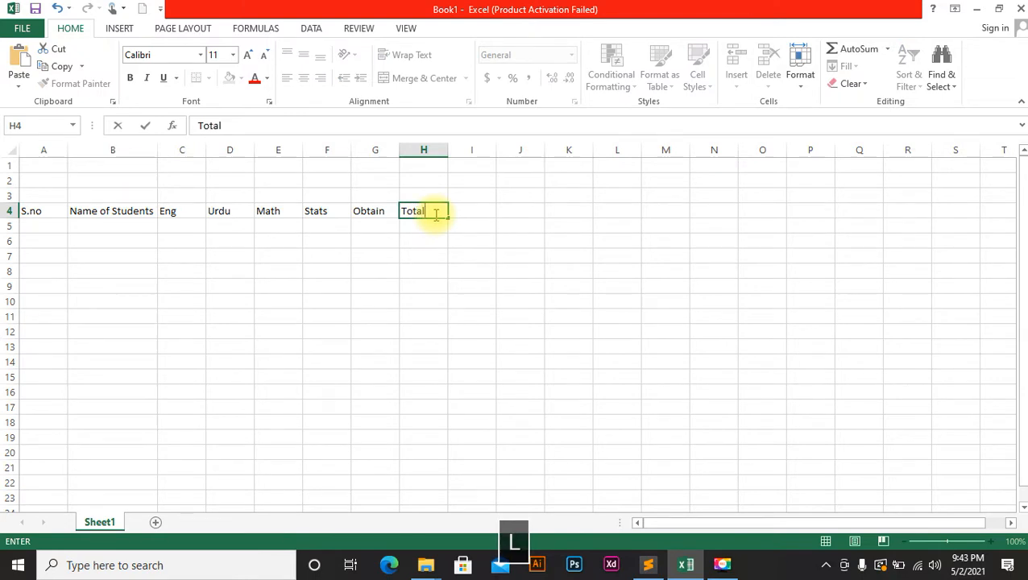
key(Right)
key(Caps_Lock)
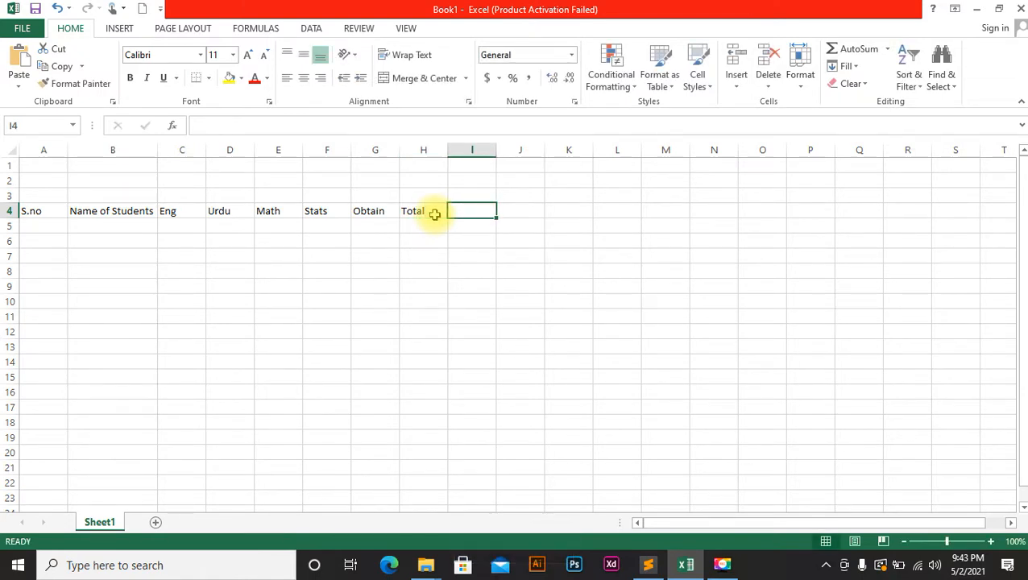
text(%A)
key(Caps_Lock)
text(l)
key(BackSpace)
text(a)
key(BackSpace)
key(BackSpace)
text(age)
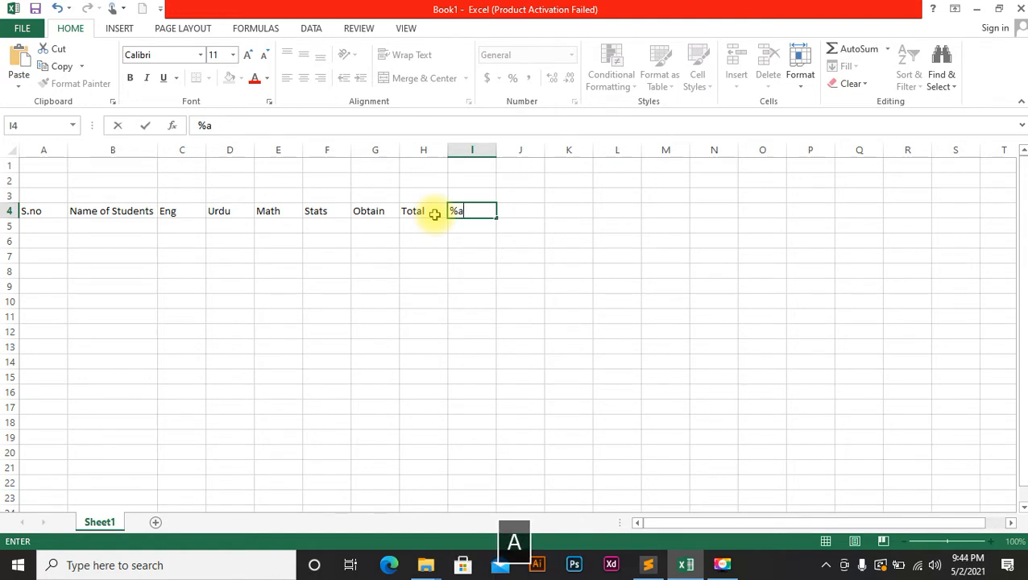
key(Right)
key(Caps_Lock)
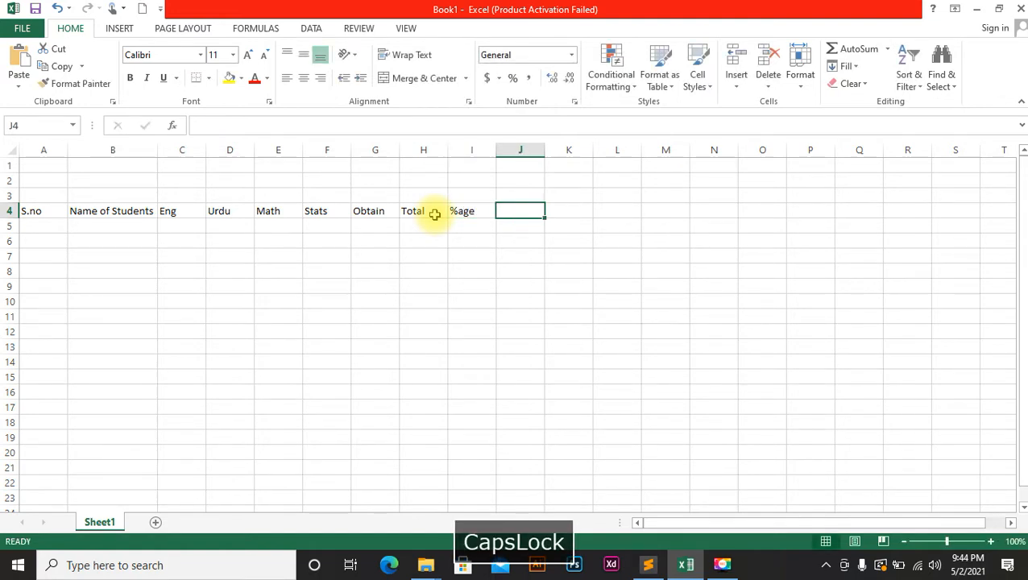
text(G)
key(Caps_Lock)
text(rade)
key(Right)
key(Caps_Lock)
text(R)
key(Caps_Lock)
text(e)
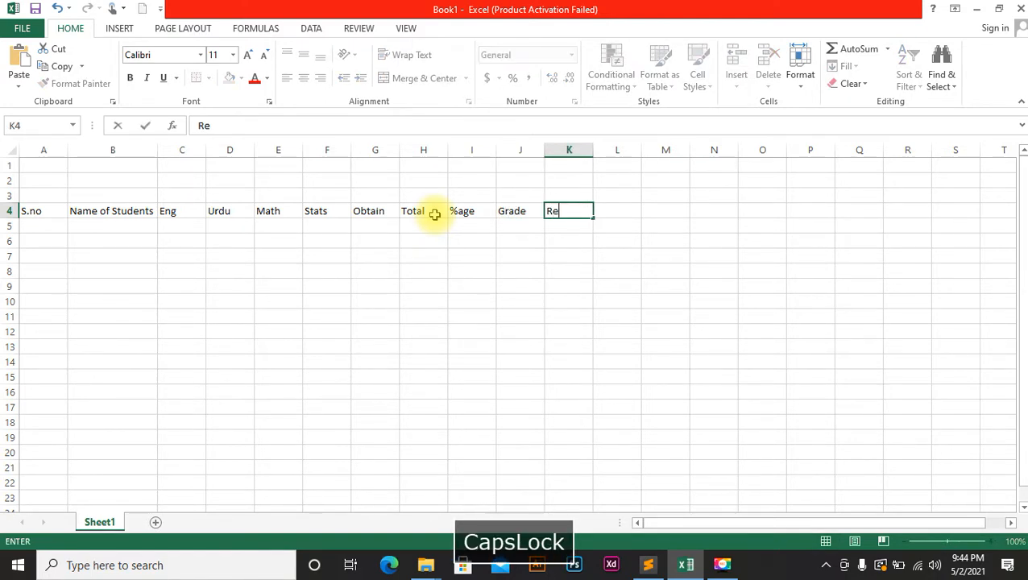
text(marks)
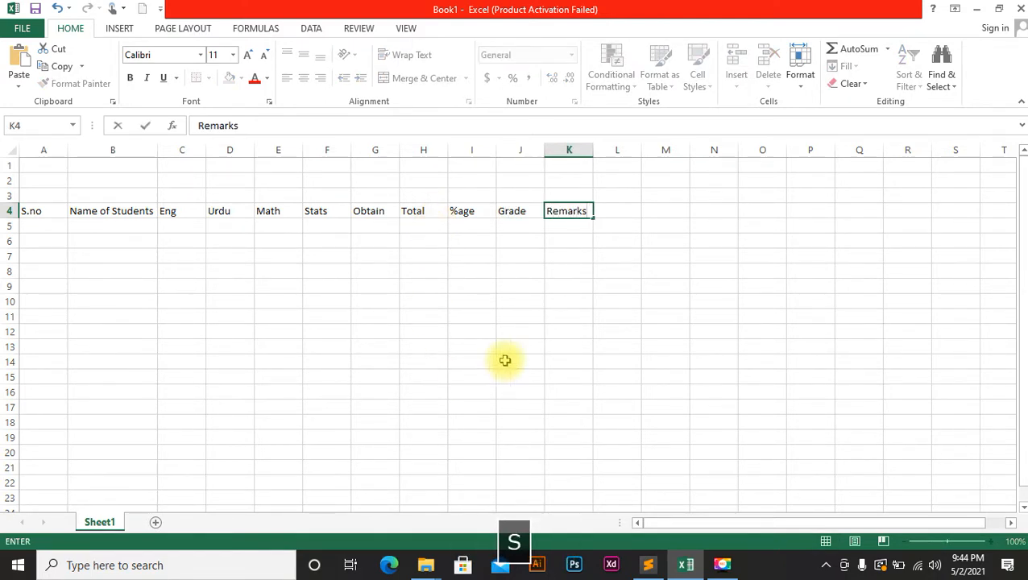
Enter 1 in A5, move the heading block to column D, autofit column E, and narrow column B.
click(54, 227)
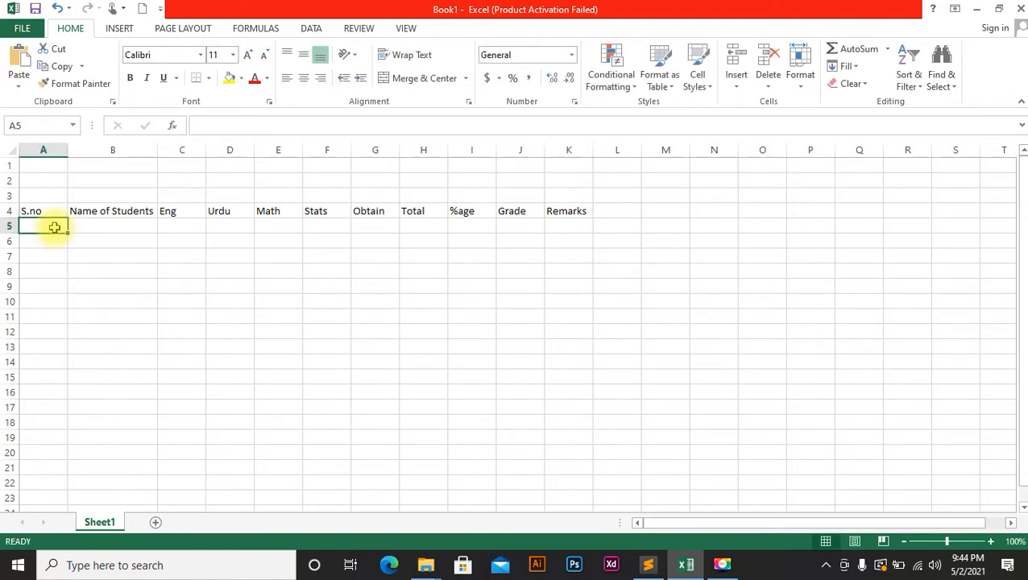
text(1)
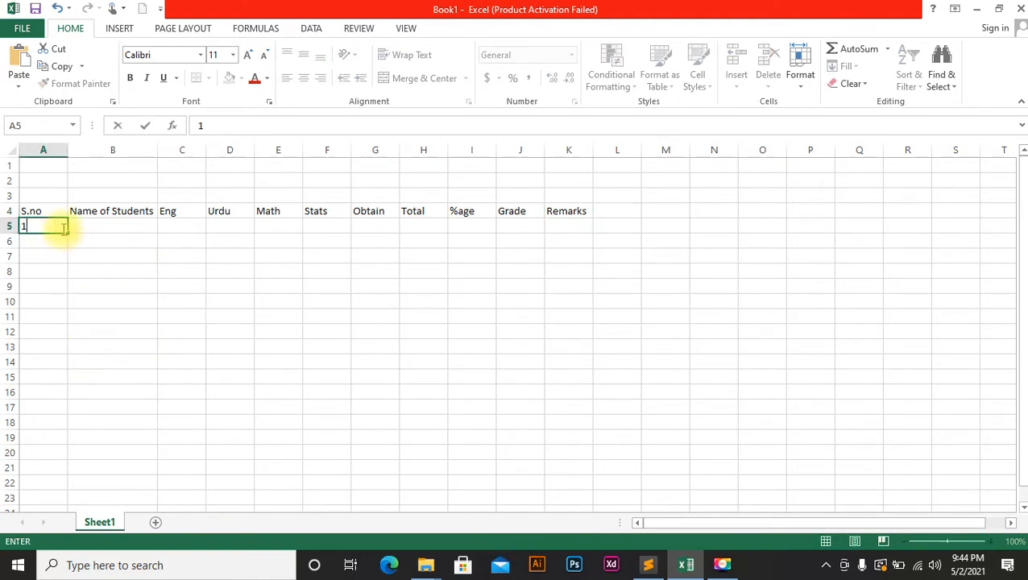
click(93, 240)
drag(33, 212, 690, 225)
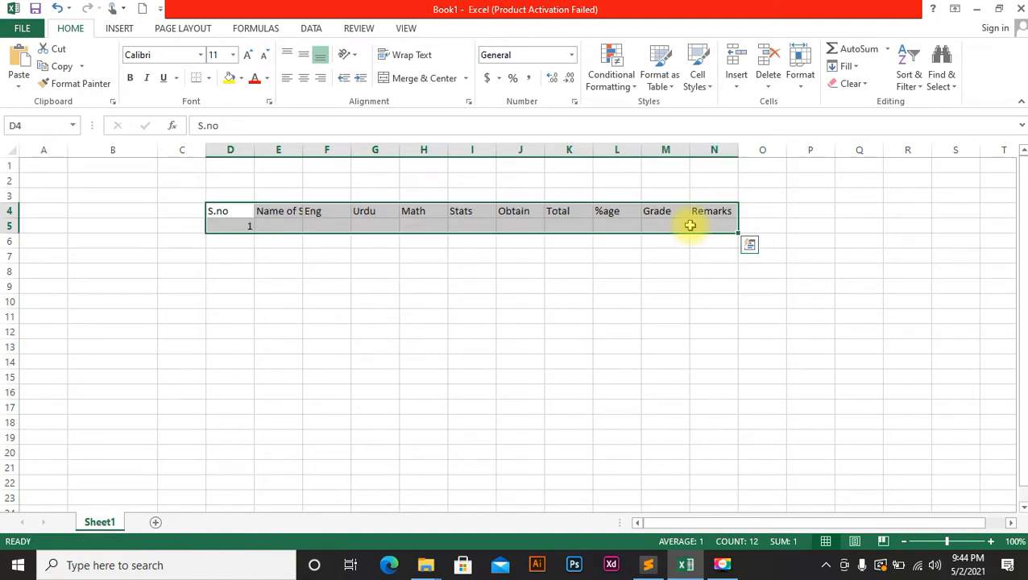
click(570, 313)
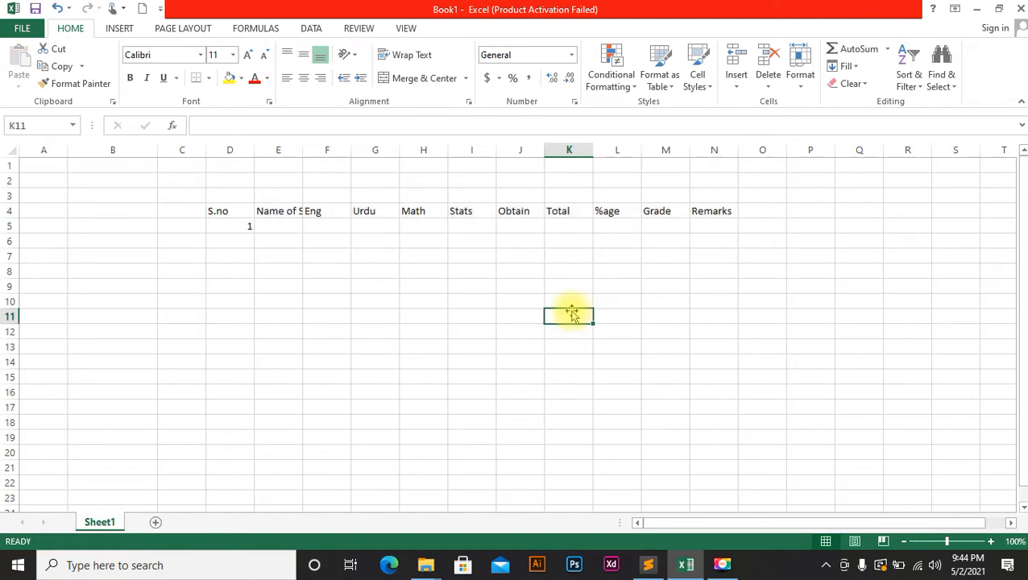
double_click(303, 142)
drag(153, 146, 105, 146)
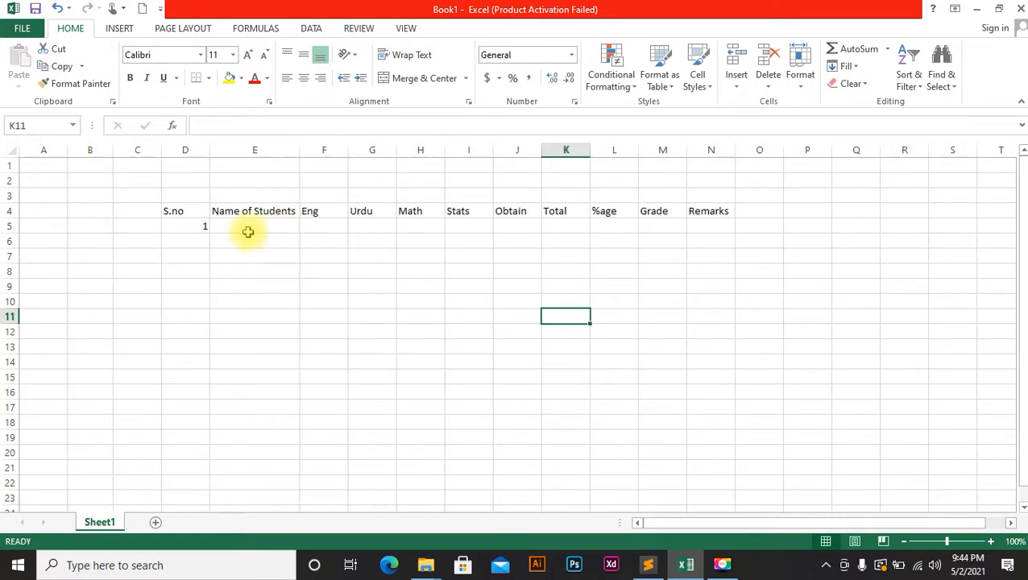
Fill serial numbers 1 to 10 down D5:D14.
click(207, 228)
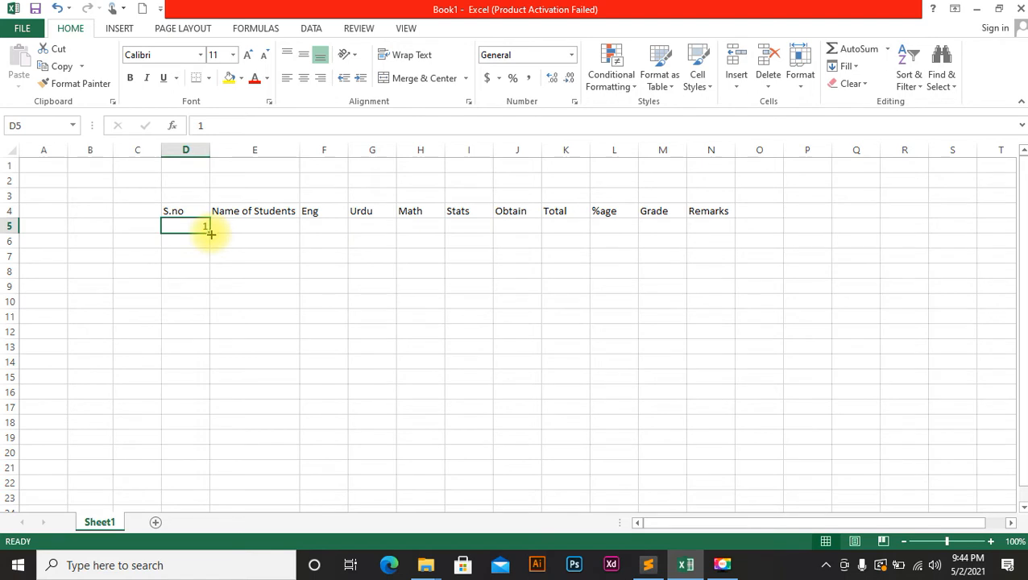
drag(210, 233, 211, 367)
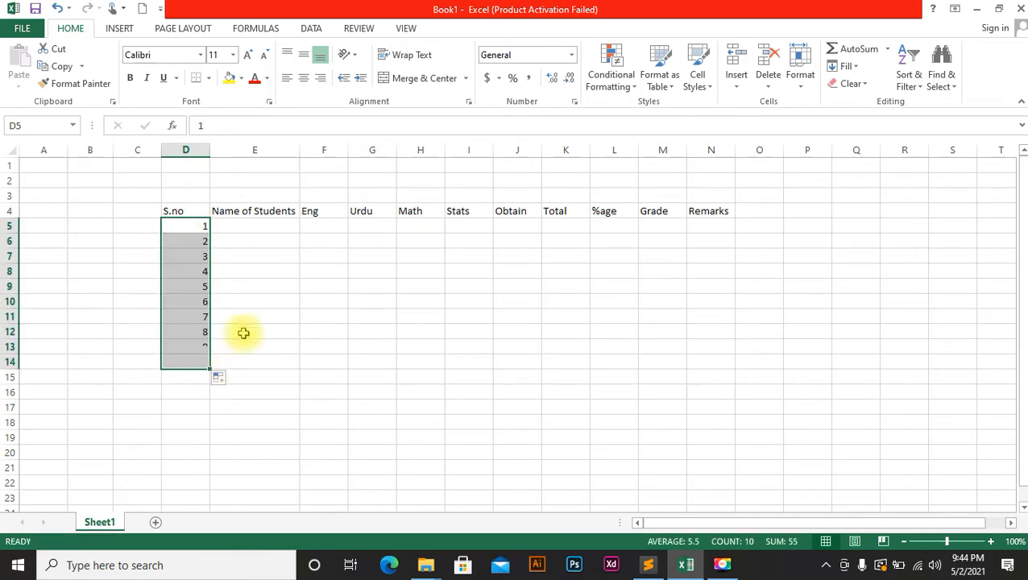
click(261, 225)
Type the first four student names into E5:E8.
key(CapsLock)
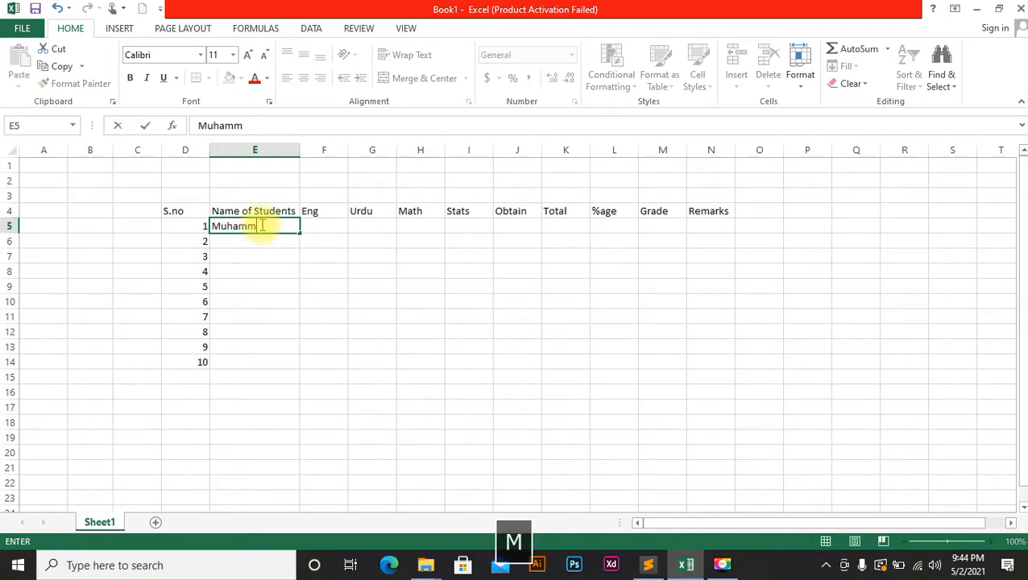
key(CapsLock)
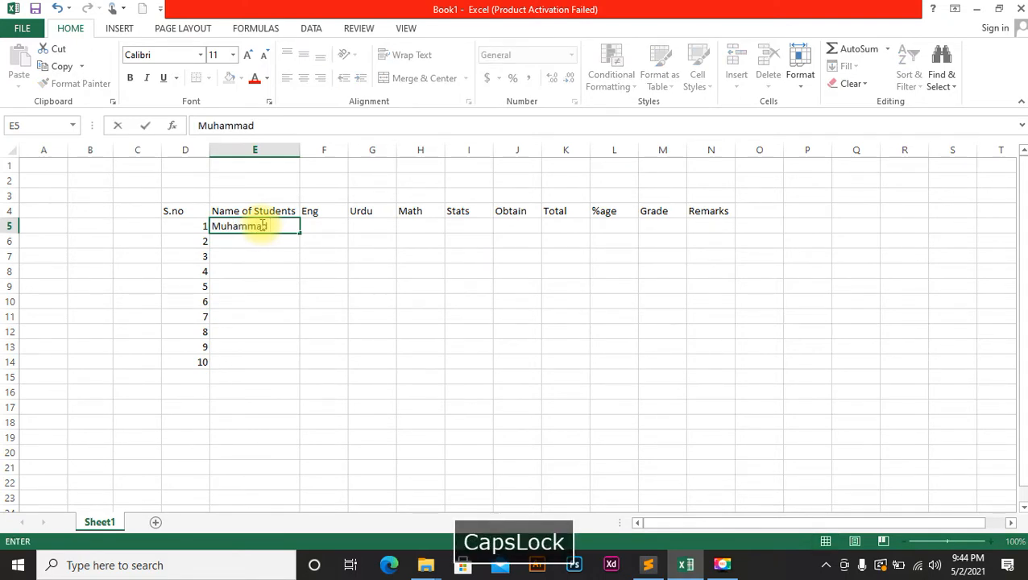
click(260, 242)
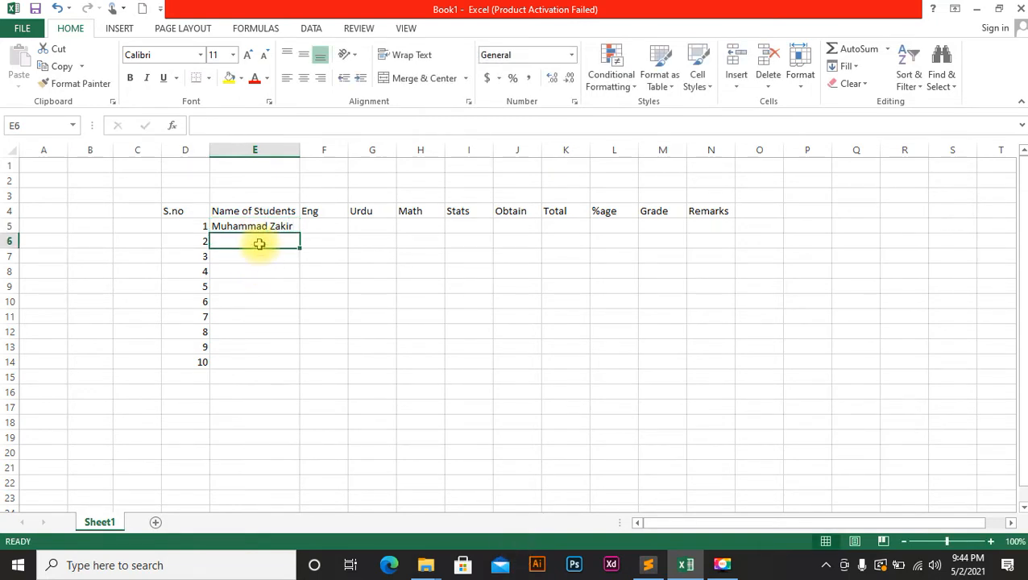
key(CapsLock)
text(S)
key(CapsLock)
text(ara)
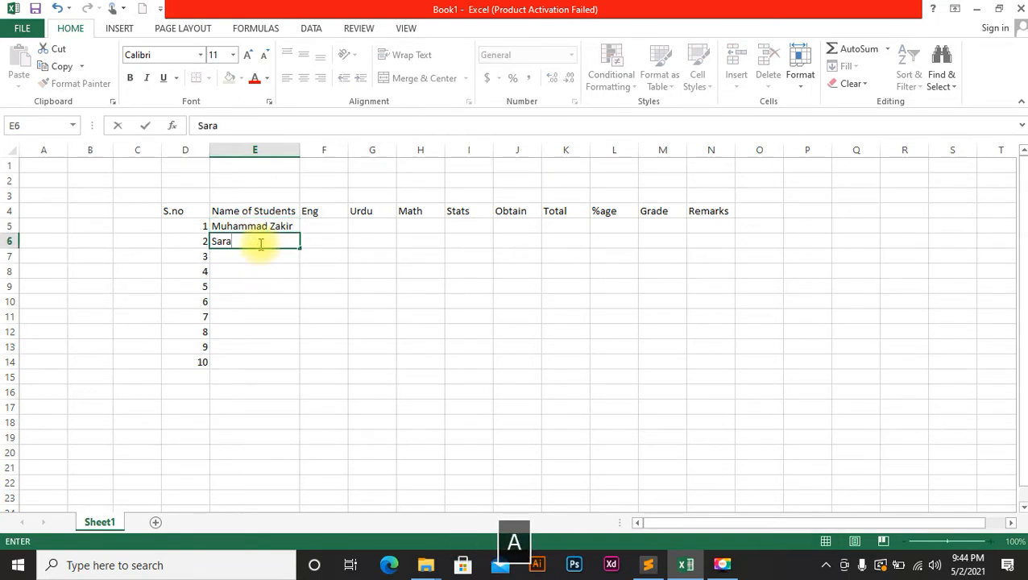
key(Down)
key(CapsLock)
text(W)
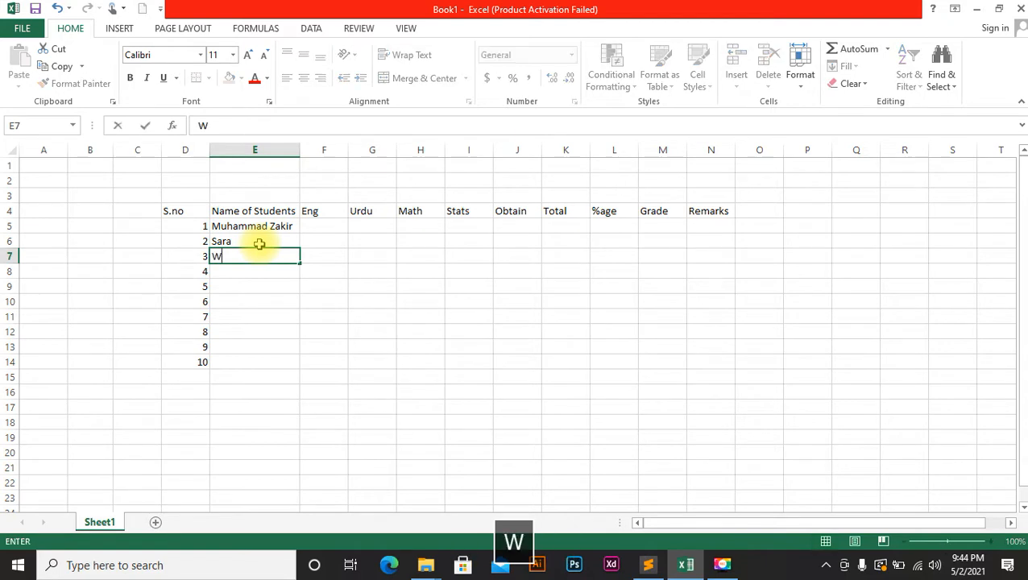
text(AJAH)
key(BackSpace)
key(BackSpace)
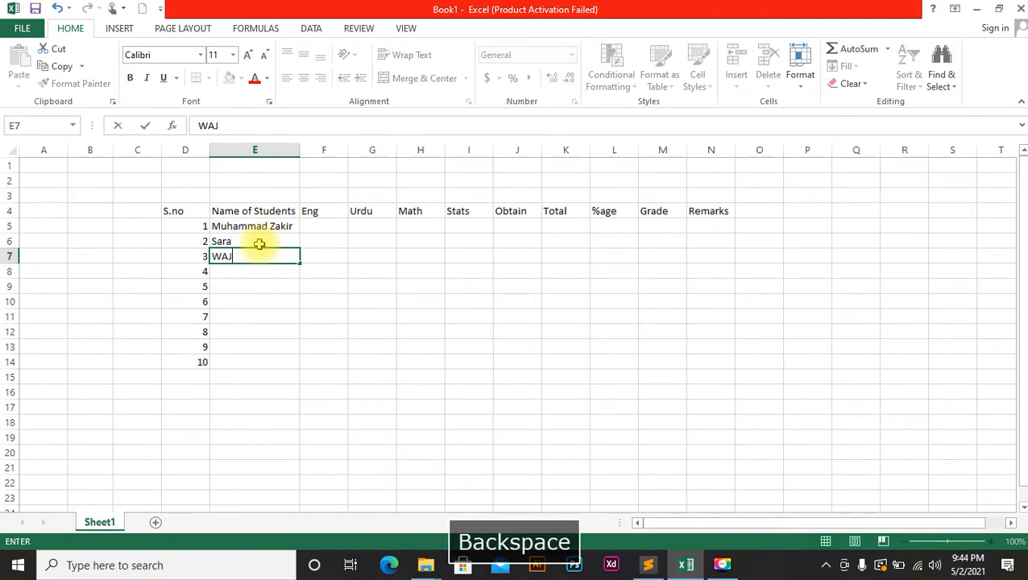
key(BackSpace)
key(CapsLock)
text(ajahat)
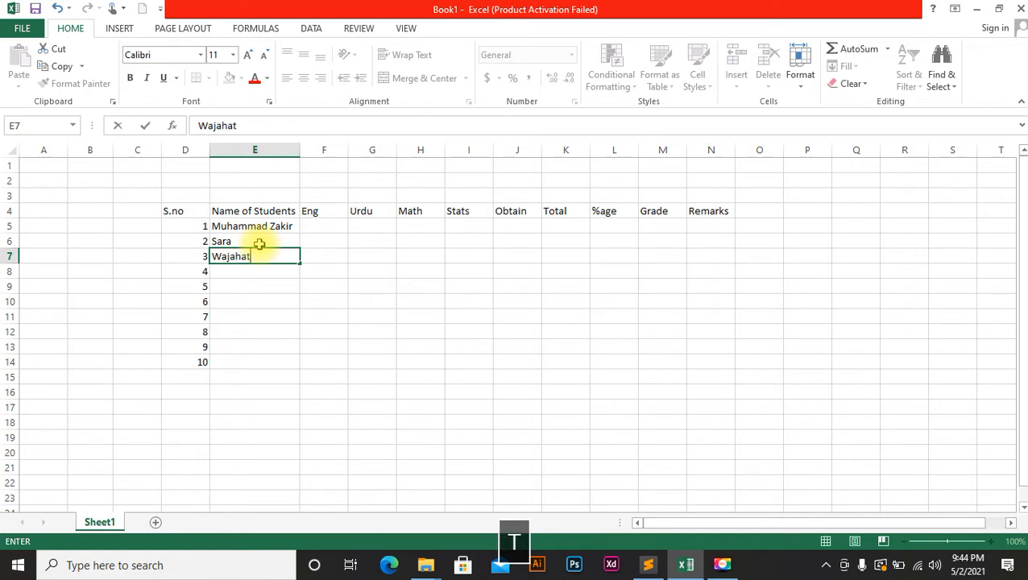
key(Return)
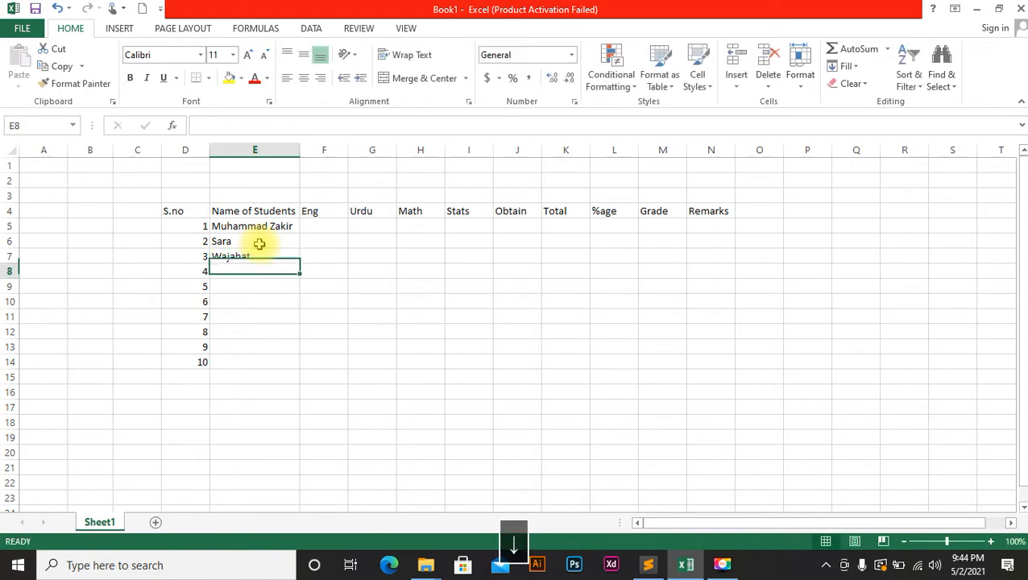
key(Caps_Lock)
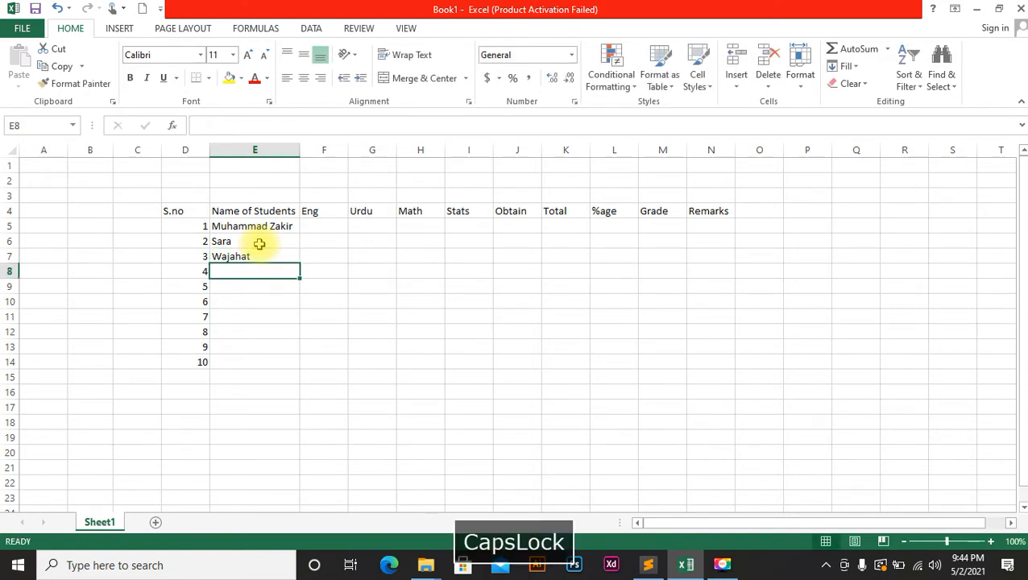
text(R)
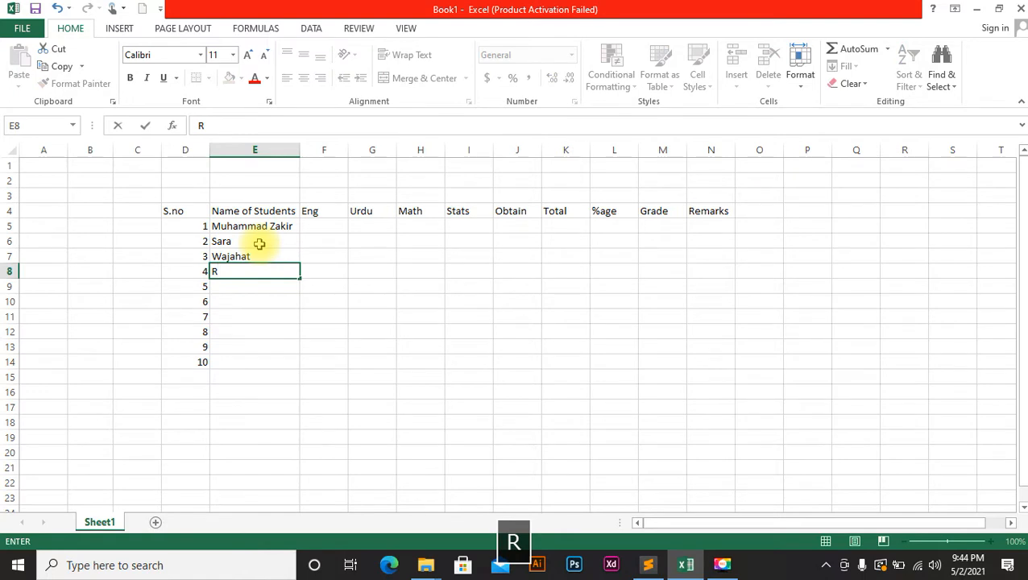
key(BackSpace)
key(Caps_Lock)
text(umai)
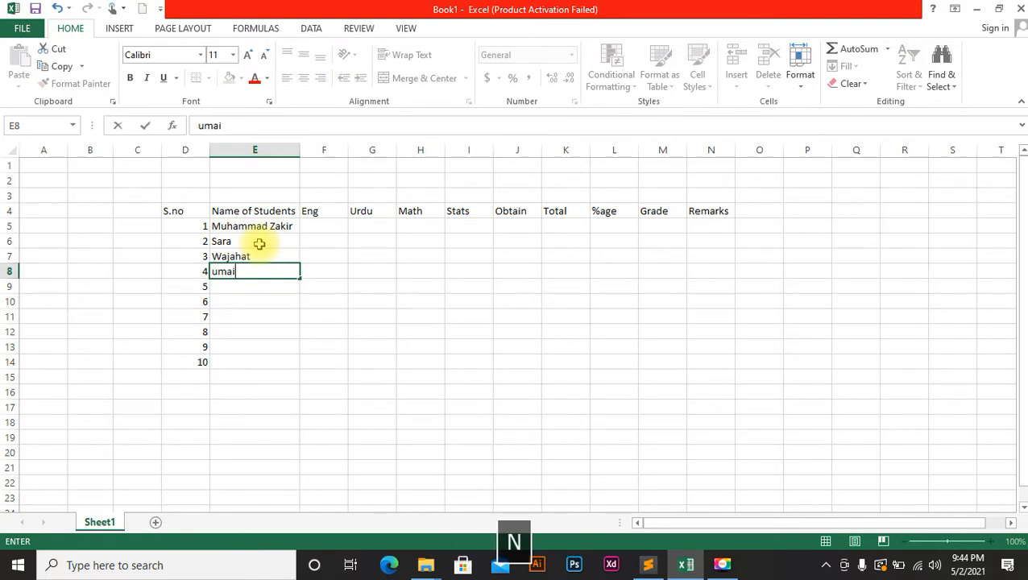
key(BackSpace)
key(BackSpace)
key(BackSpace)
text(Umai)
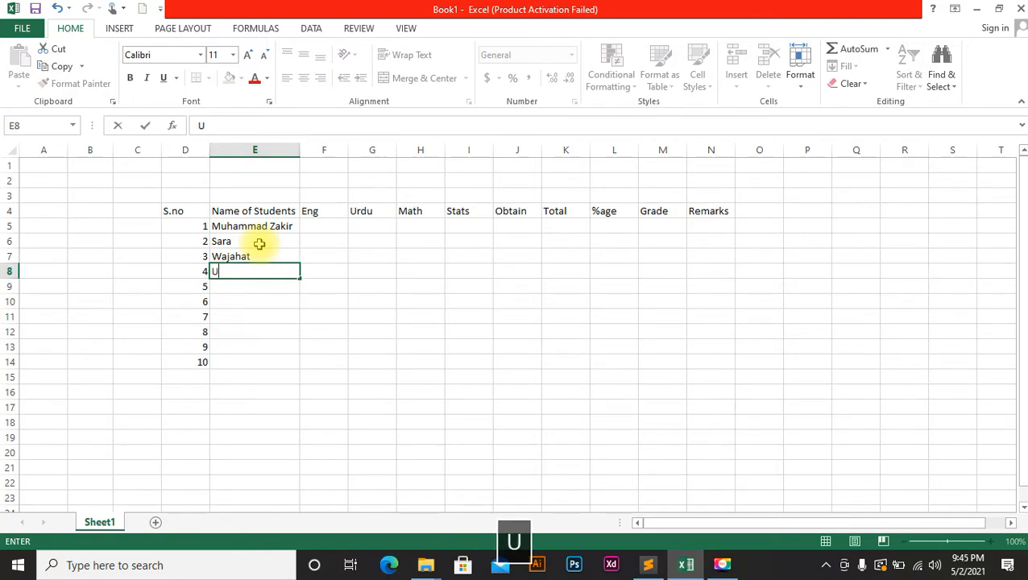
key(Down)
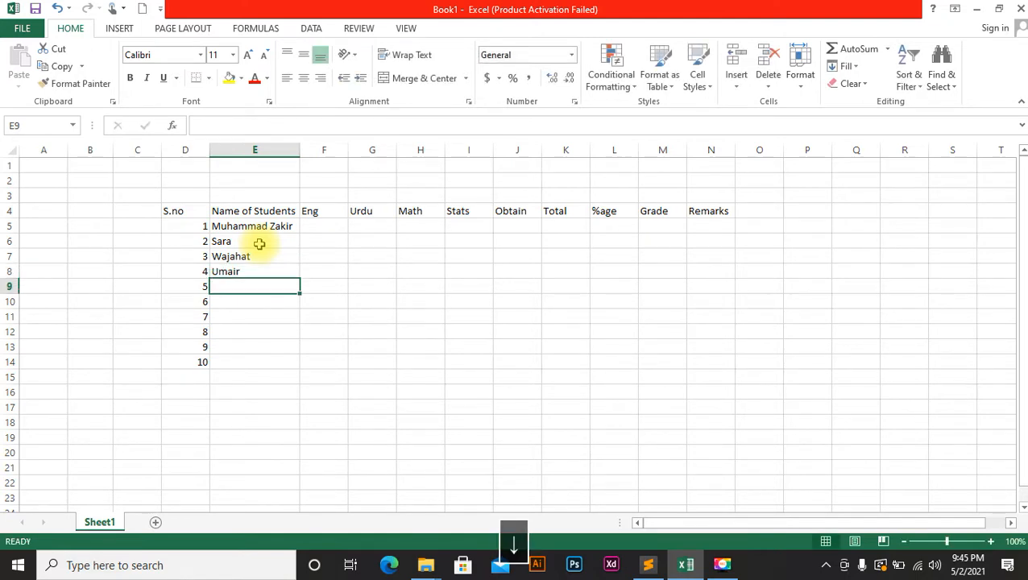
Type the remaining six student names into E9:E14.
key(Caps_Lock)
text(Misbah)
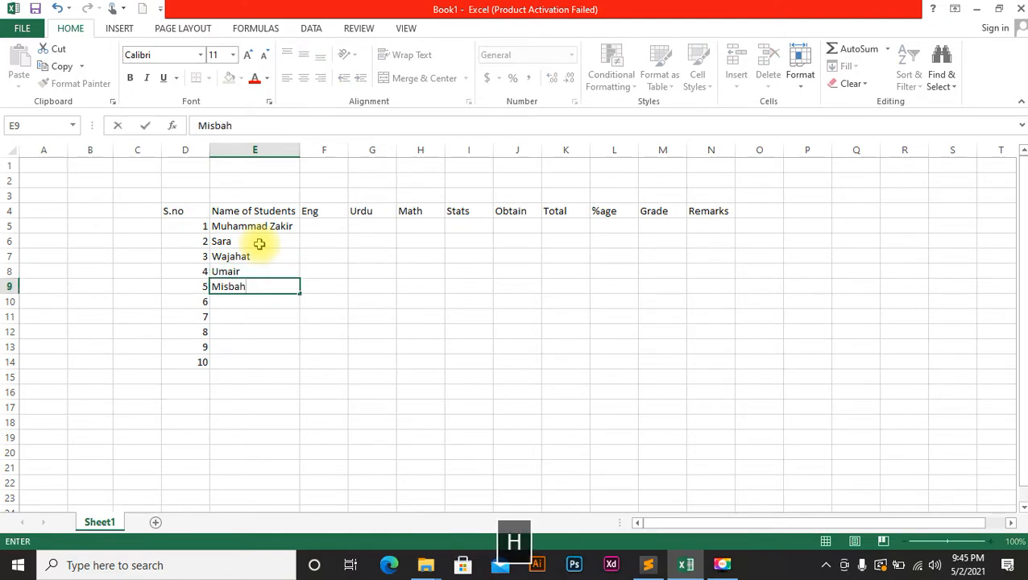
key(Down)
key(Caps_Lock)
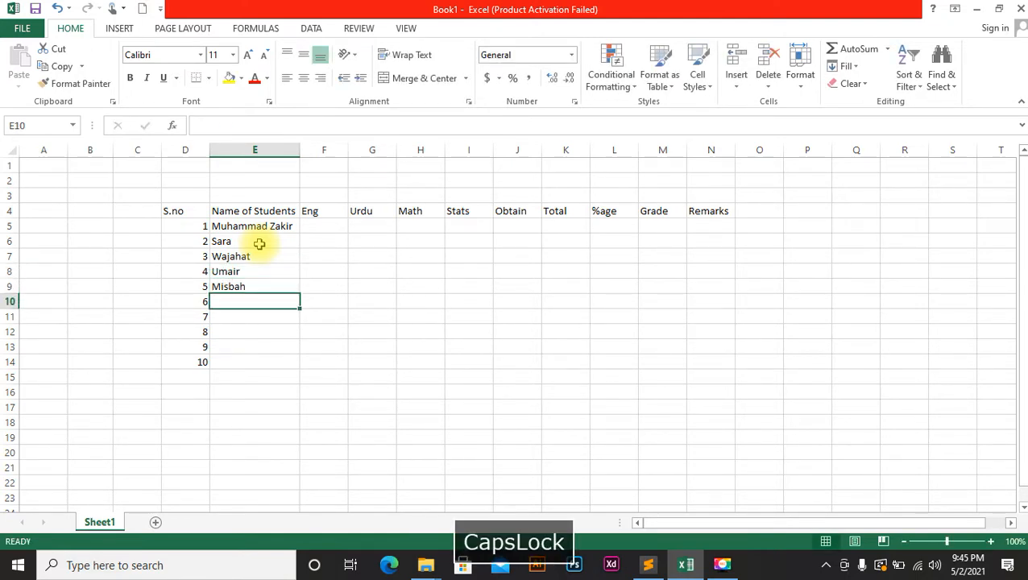
text(Wa)
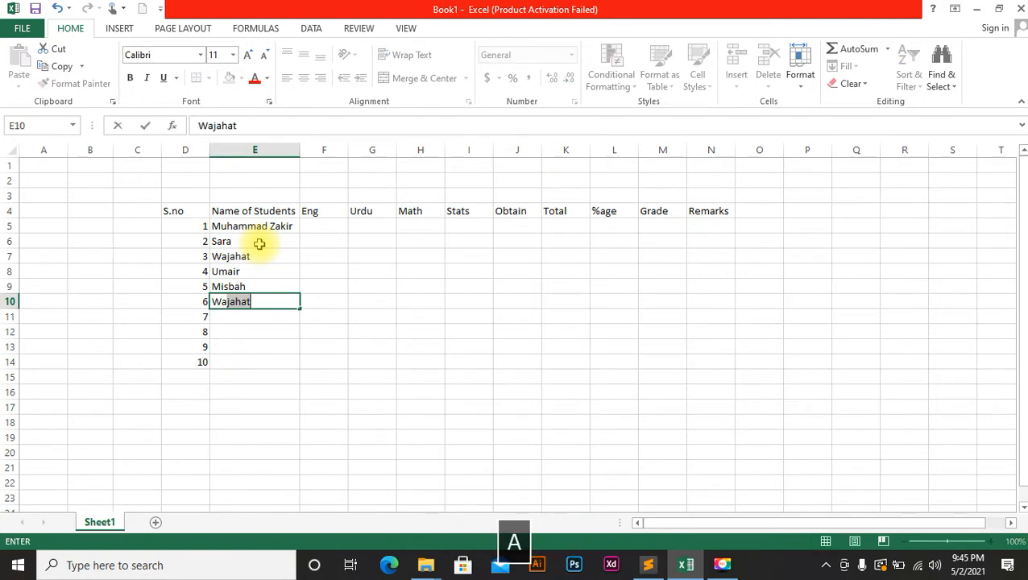
text(seem)
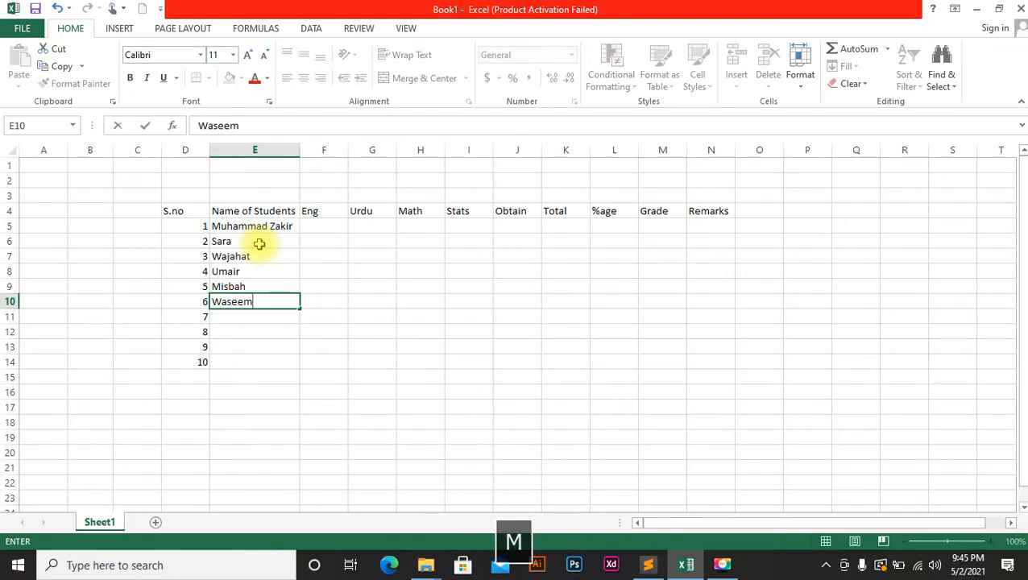
key(Down)
key(Caps_Lock)
text(Mu)
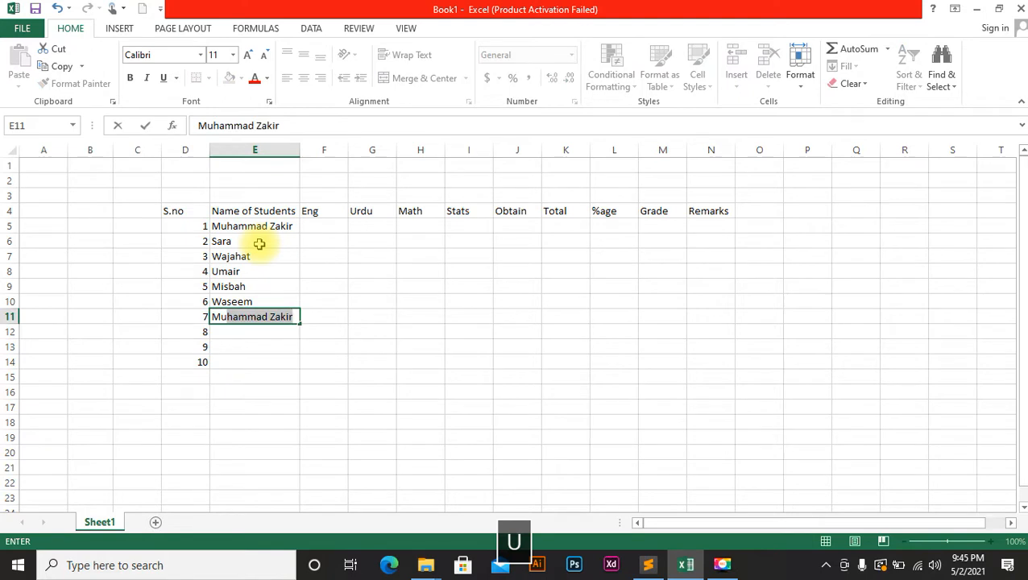
text(ntaha)
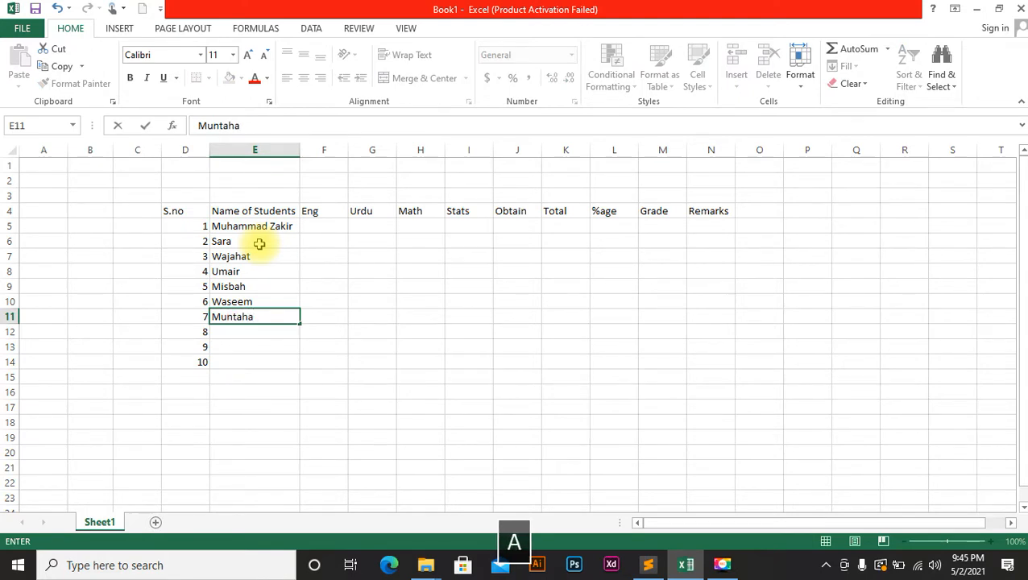
key(Down)
text(bushra)
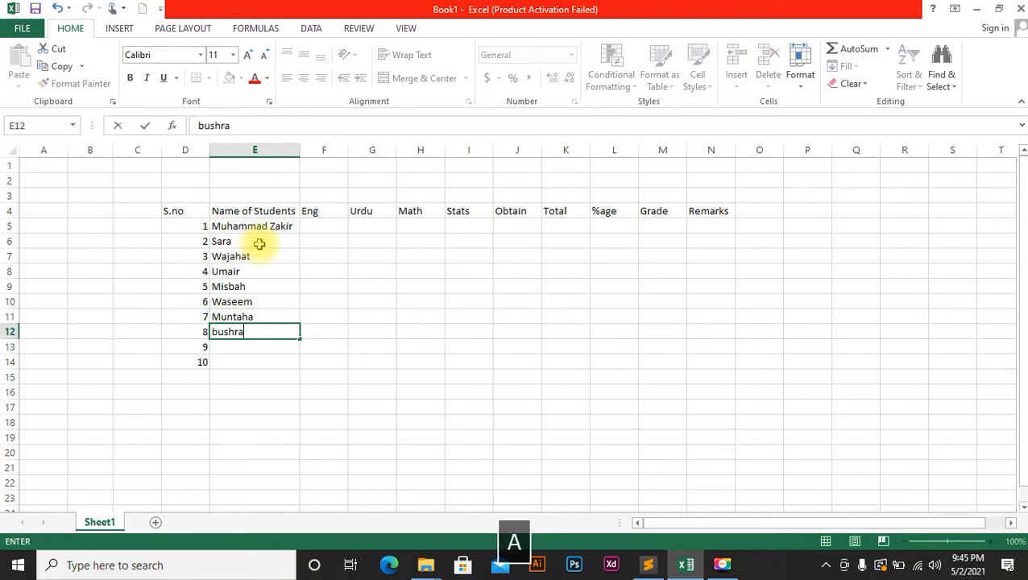
key(Down)
key(Caps_Lock)
text(Salm)
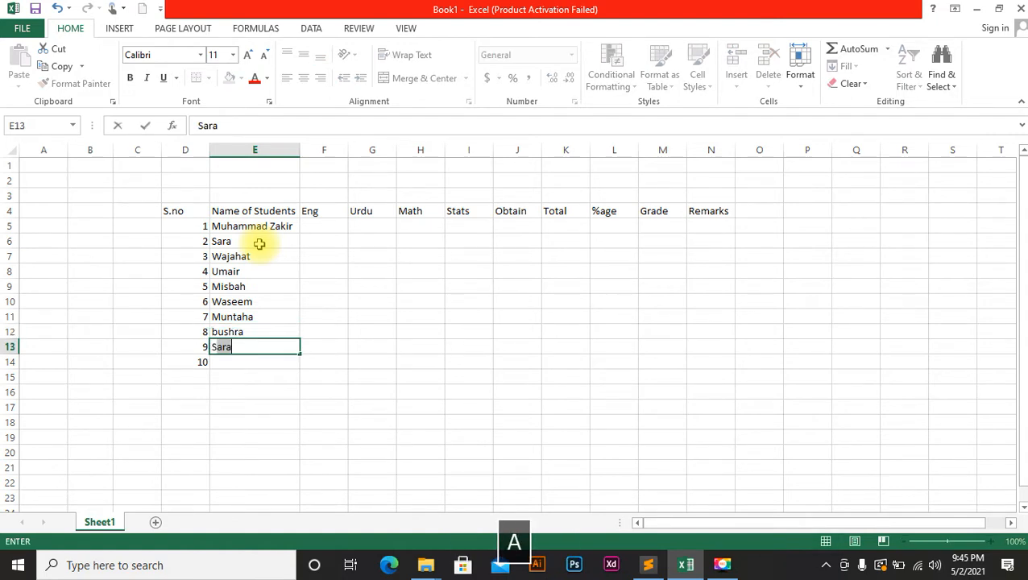
text(n)
key(BackSpace)
text(alma)
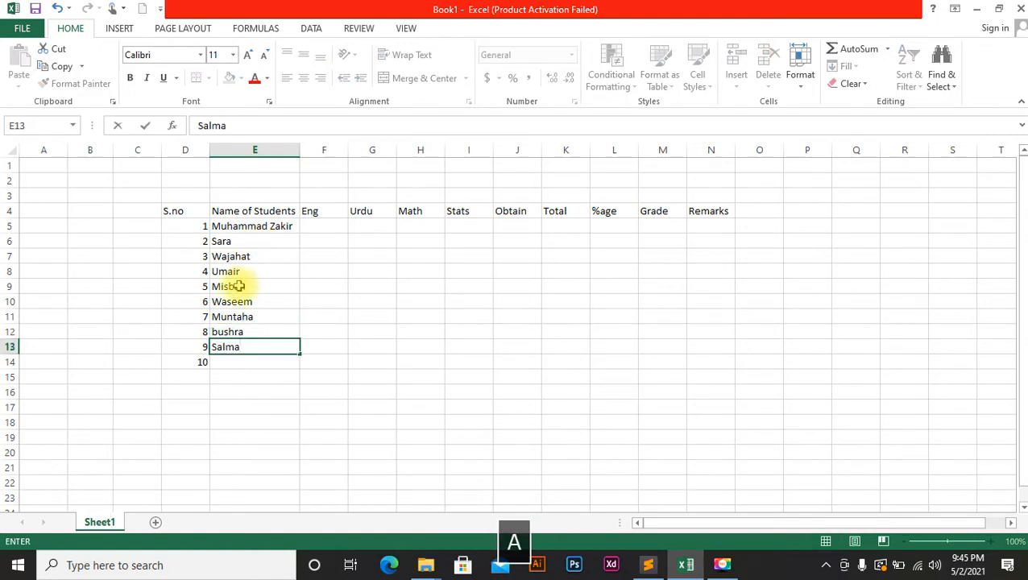
key(Down)
text(Soah)
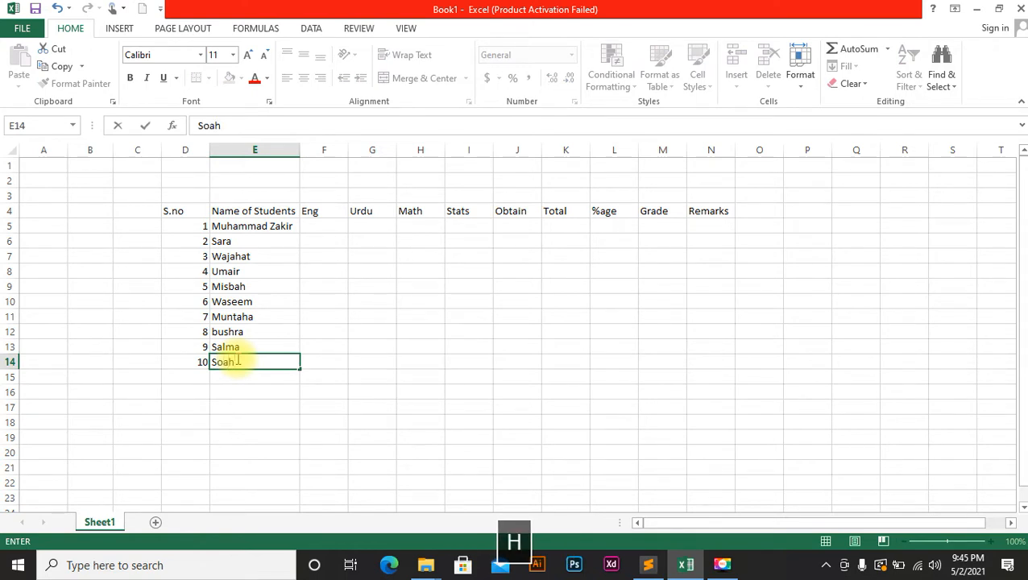
key(BackSpace)
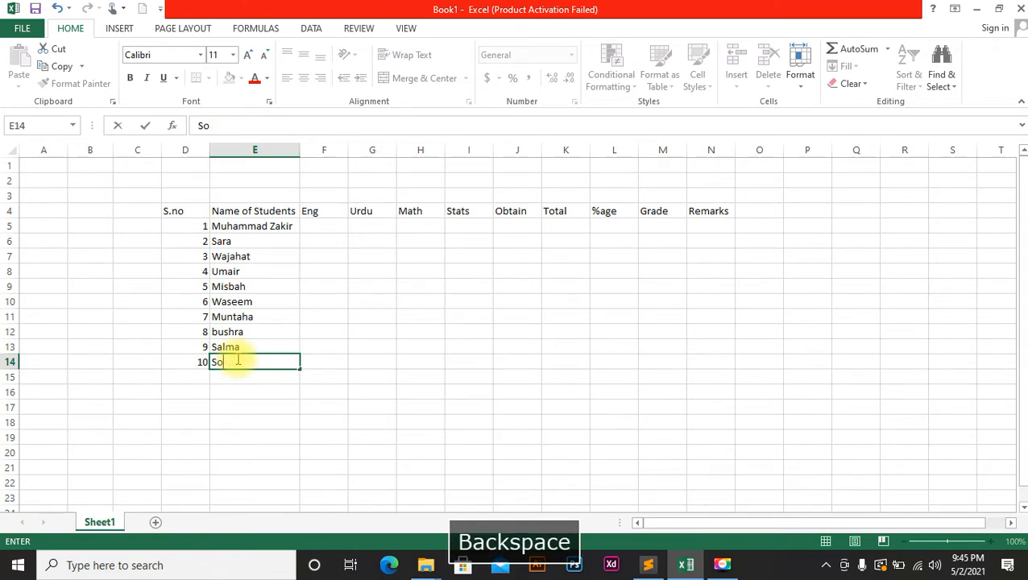
text(hail)
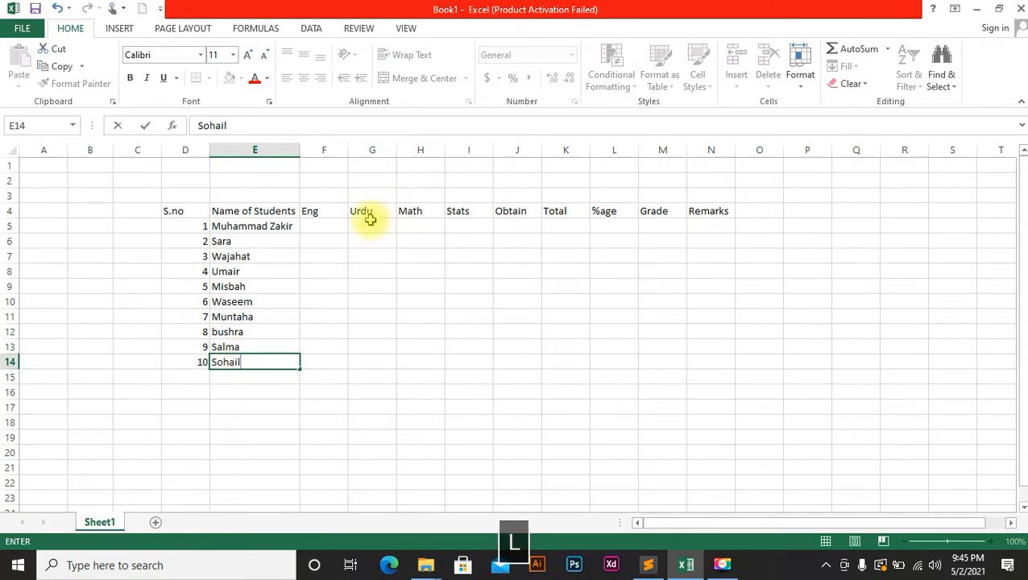
Enter =RANDBETWEEN(35,95) in F5 and fill it across F5:H14 for Eng, Urdu and Math.
click(315, 228)
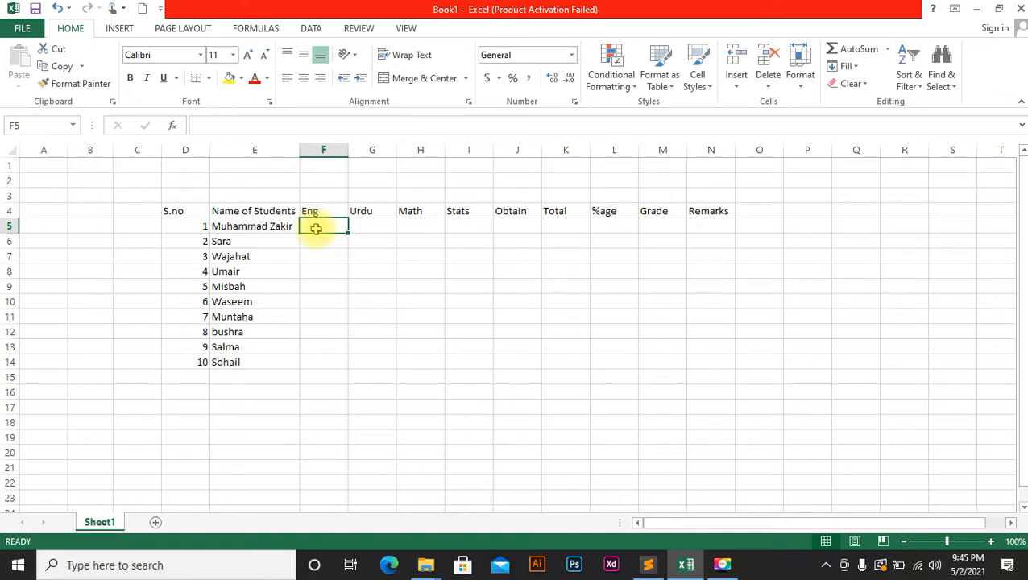
text(=rand)
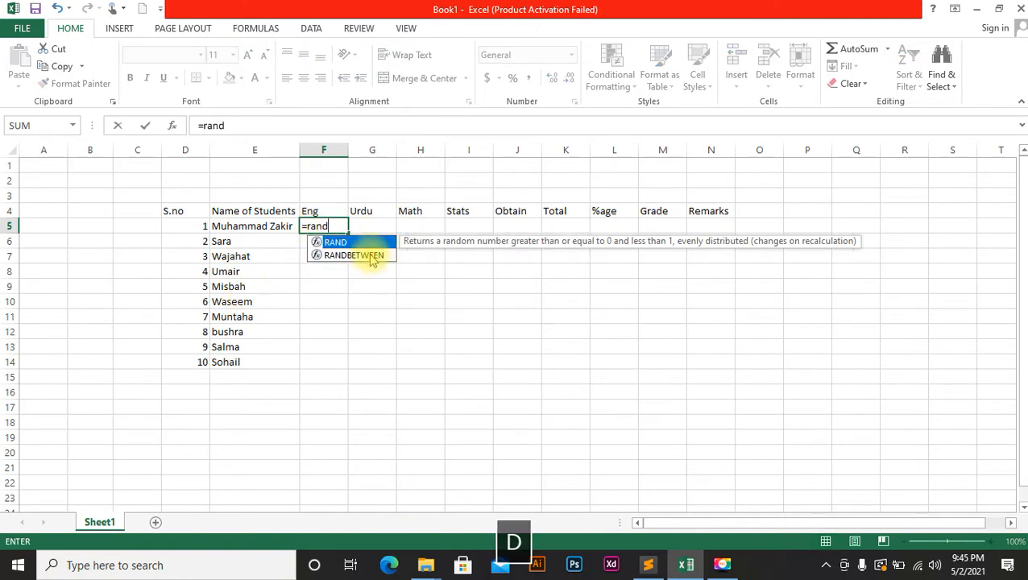
double_click(355, 255)
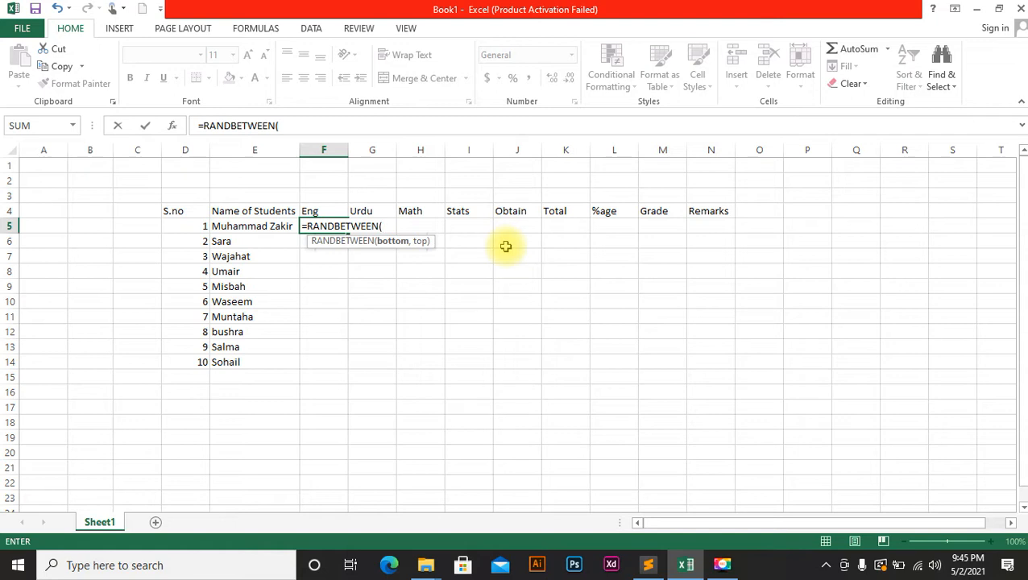
text(40,)
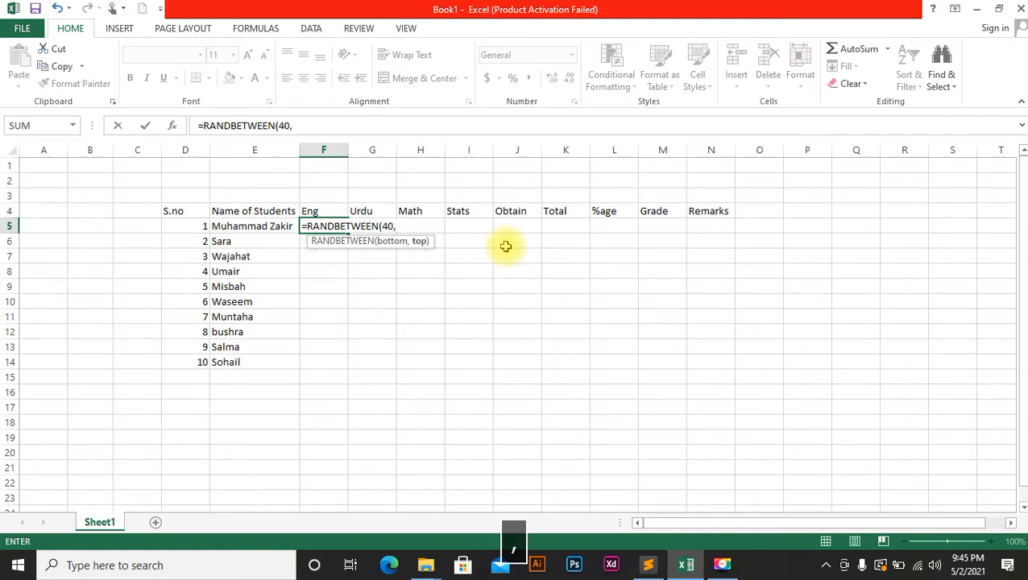
key(BackSpace)
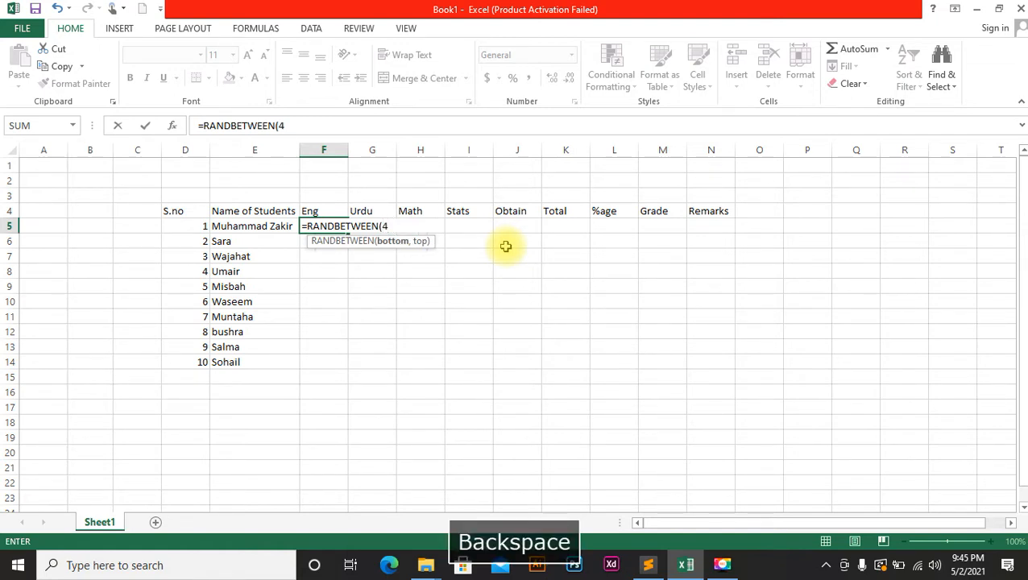
text(35,)
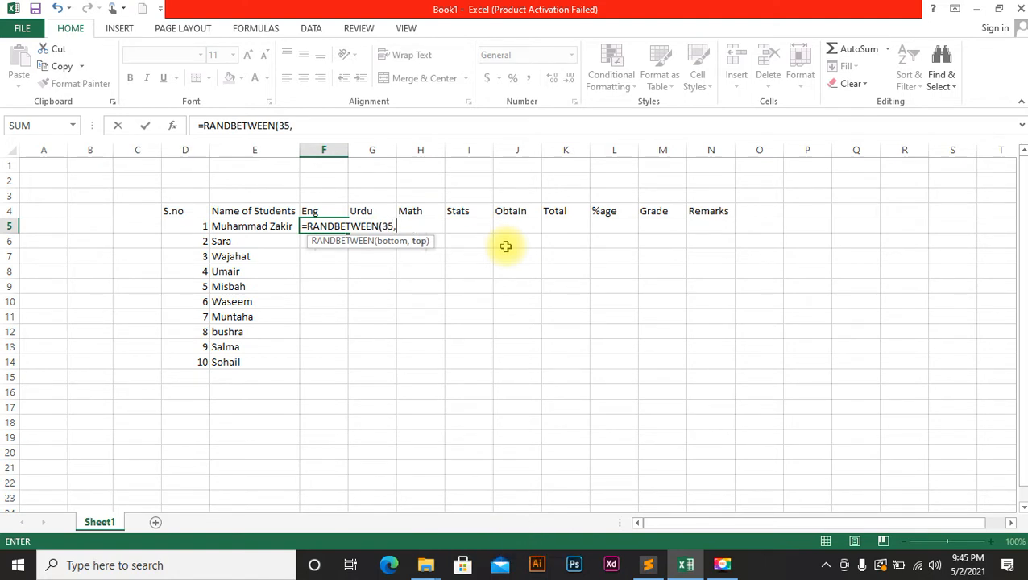
text(95)
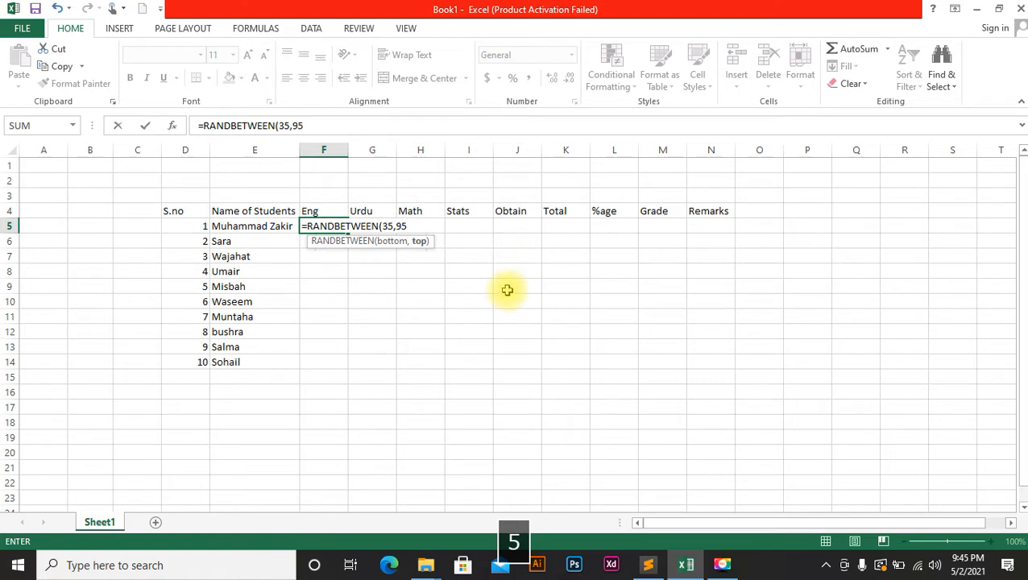
key(Return)
click(326, 225)
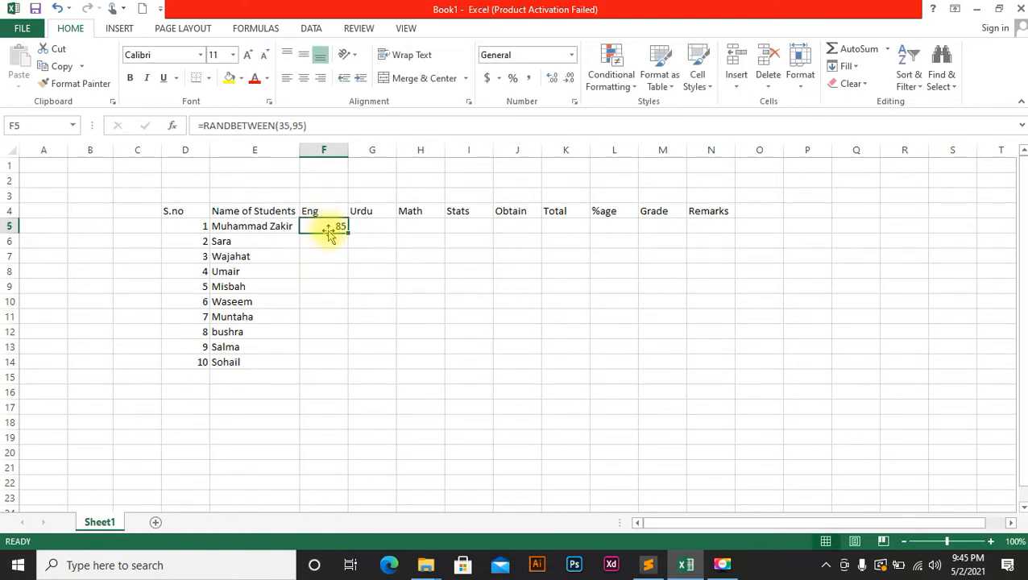
drag(348, 233, 435, 368)
Clear a stray 'f' accidentally entered in cell G20 below the table.
click(385, 451)
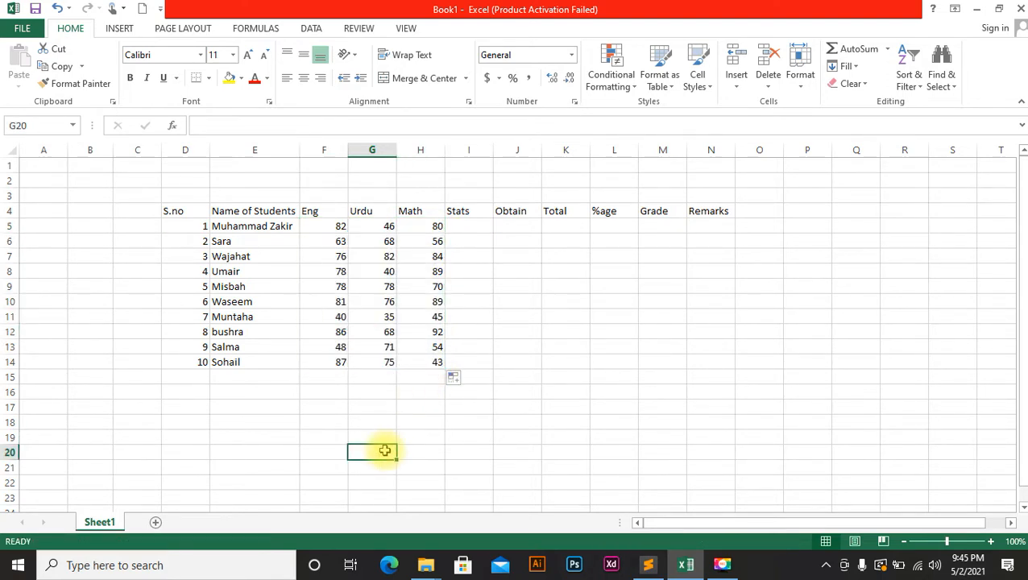
text(f)
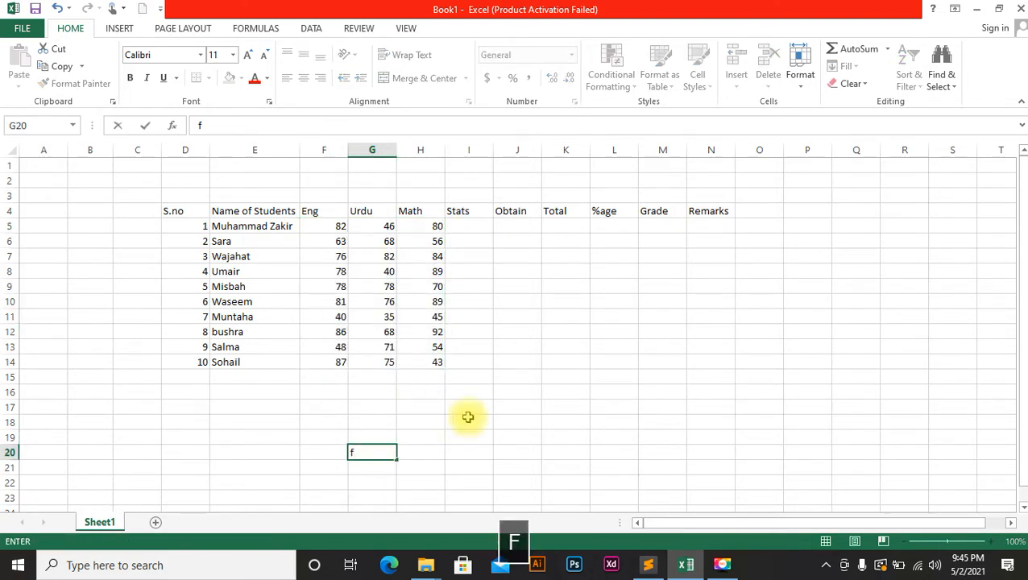
click(467, 417)
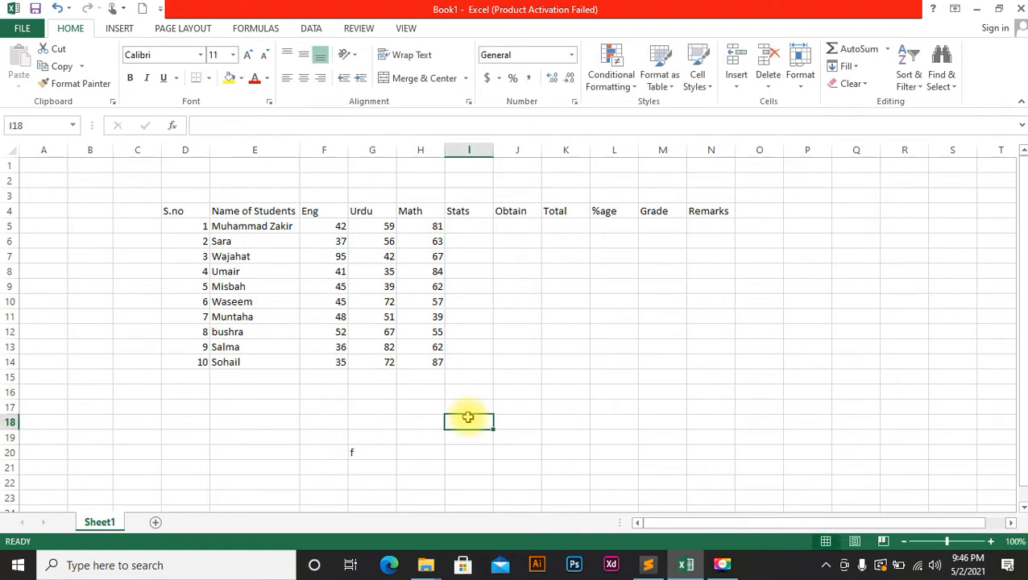
click(362, 454)
key(Delete)
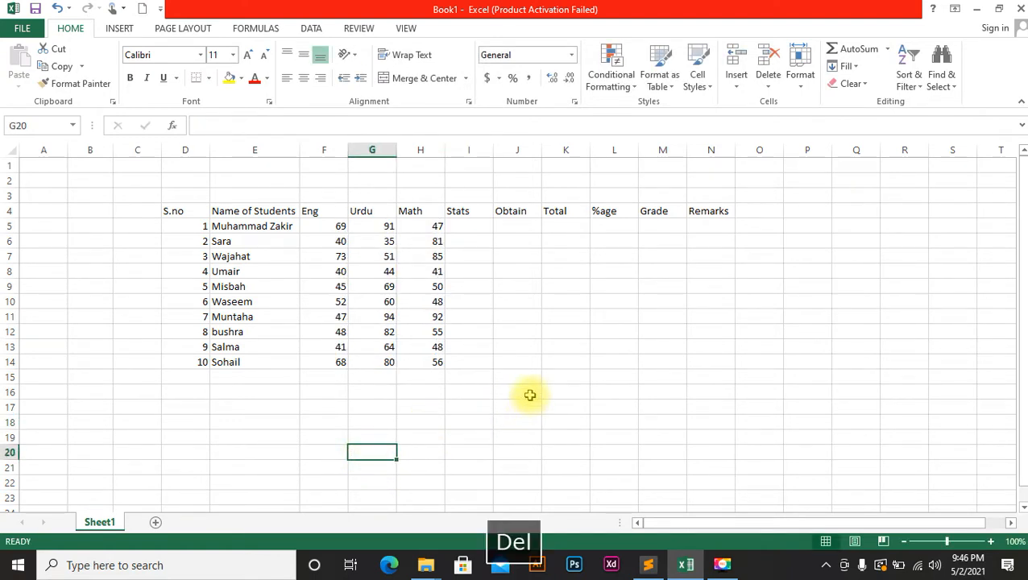
click(528, 392)
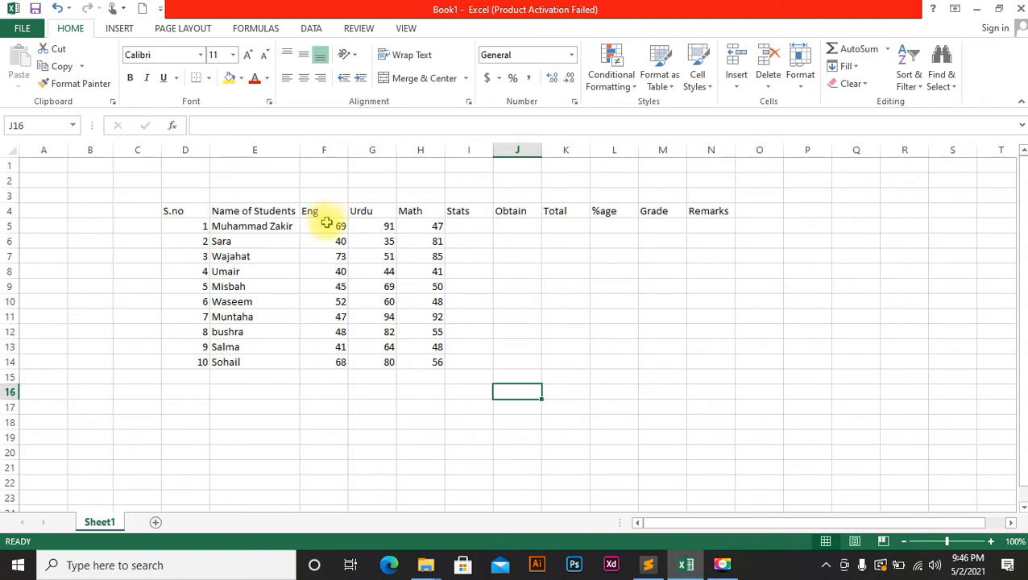
Copy F5:H14 and paste it back as values to freeze the random marks.
drag(325, 224, 427, 363)
click(64, 70)
click(19, 86)
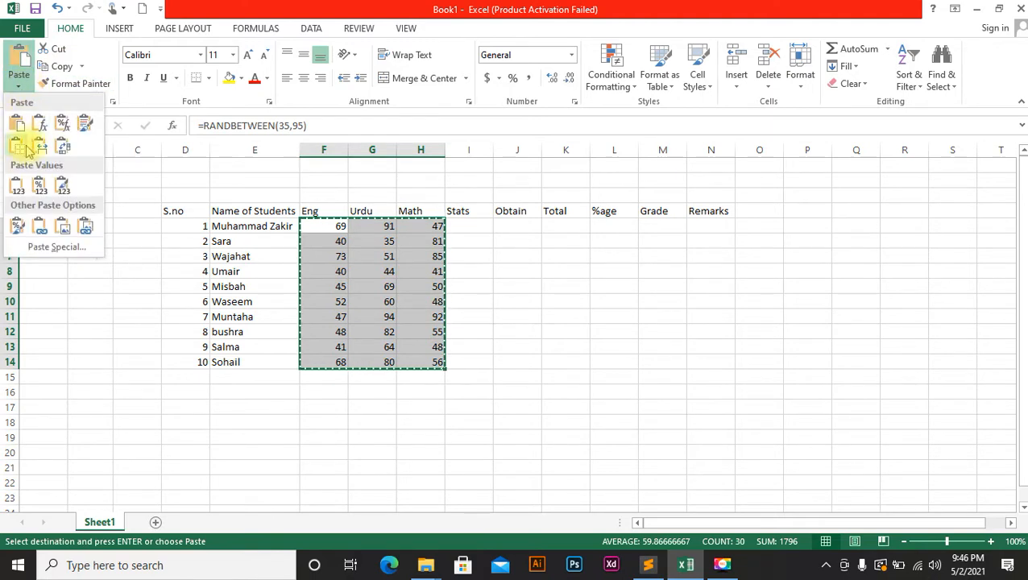
click(17, 184)
click(474, 268)
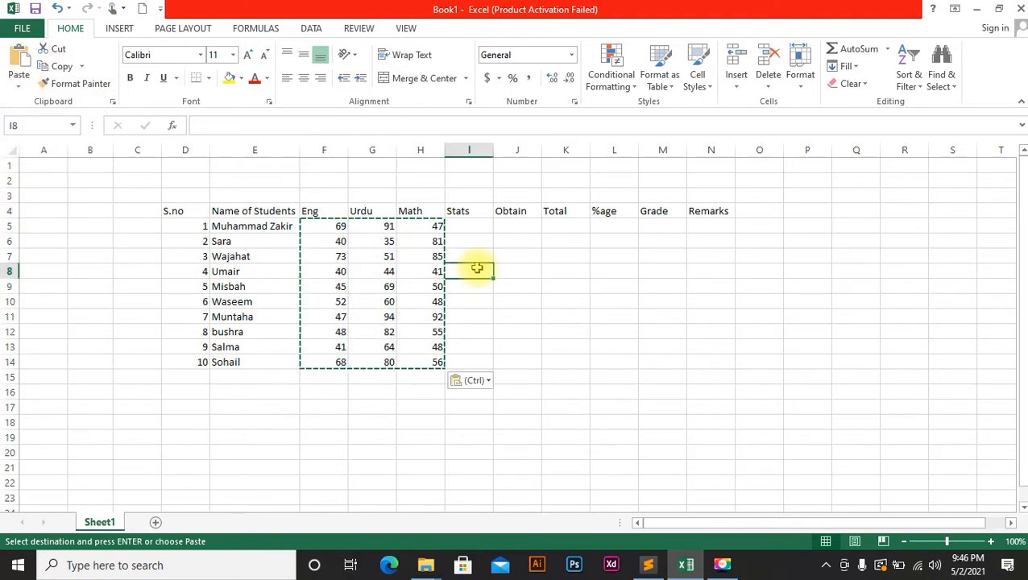
Remove a stray equals sign from I5, leaving I5 selected.
click(471, 227)
text(=)
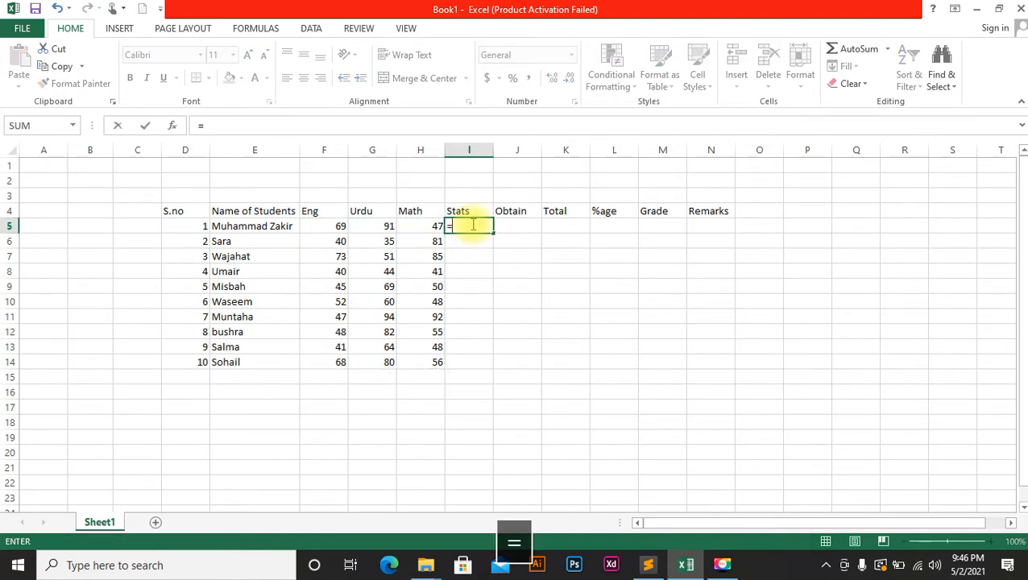
key(BackSpace)
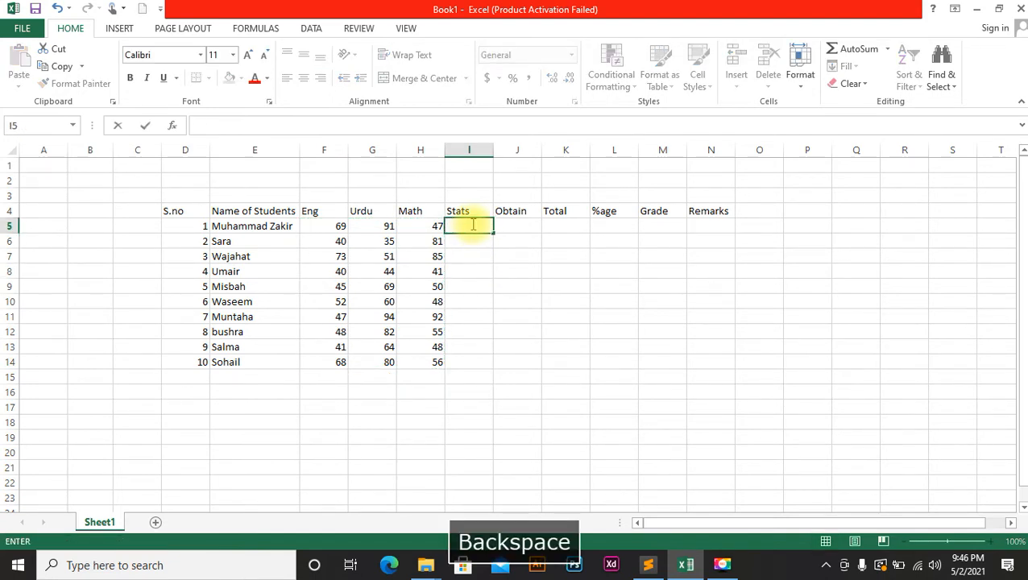
click(477, 255)
click(475, 226)
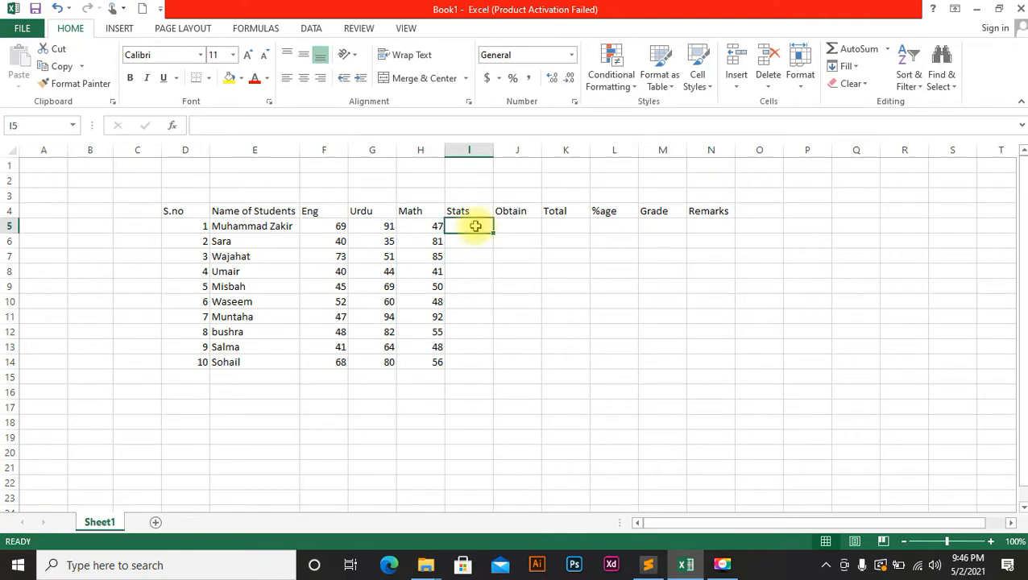
Insert a line sparkline of F5:H5 in I5 and copy it down to I14.
click(120, 30)
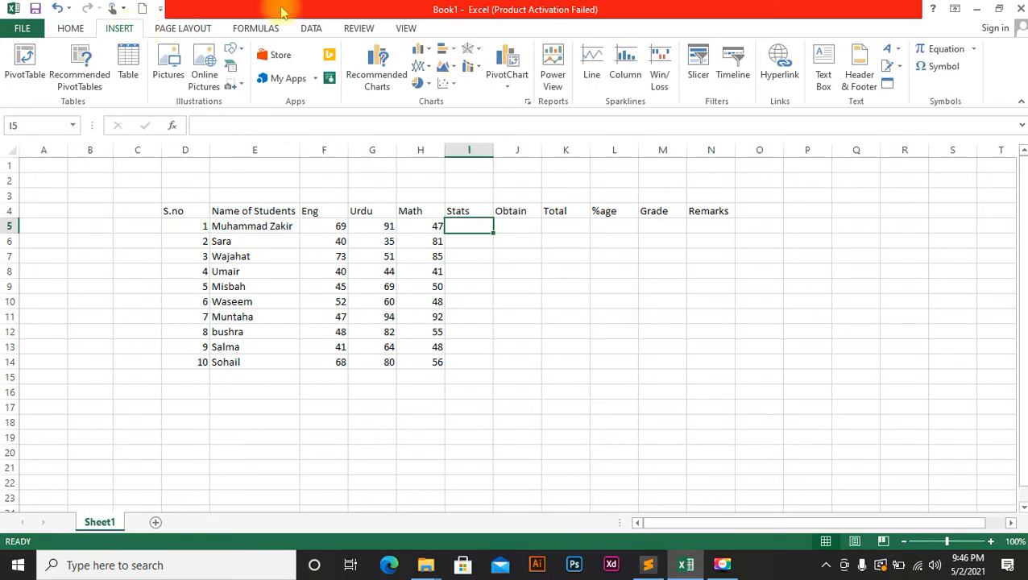
click(593, 68)
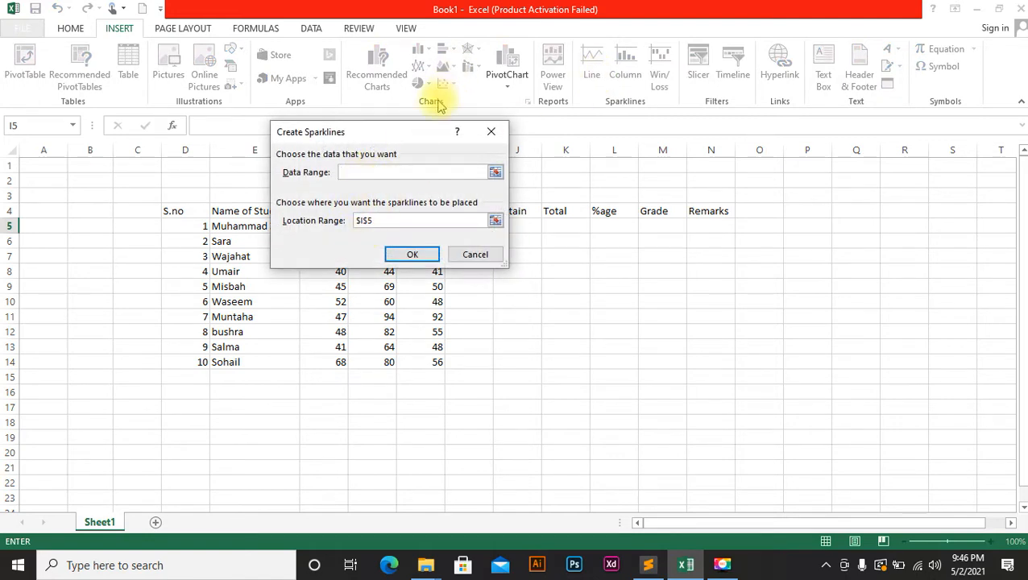
drag(420, 132, 663, 107)
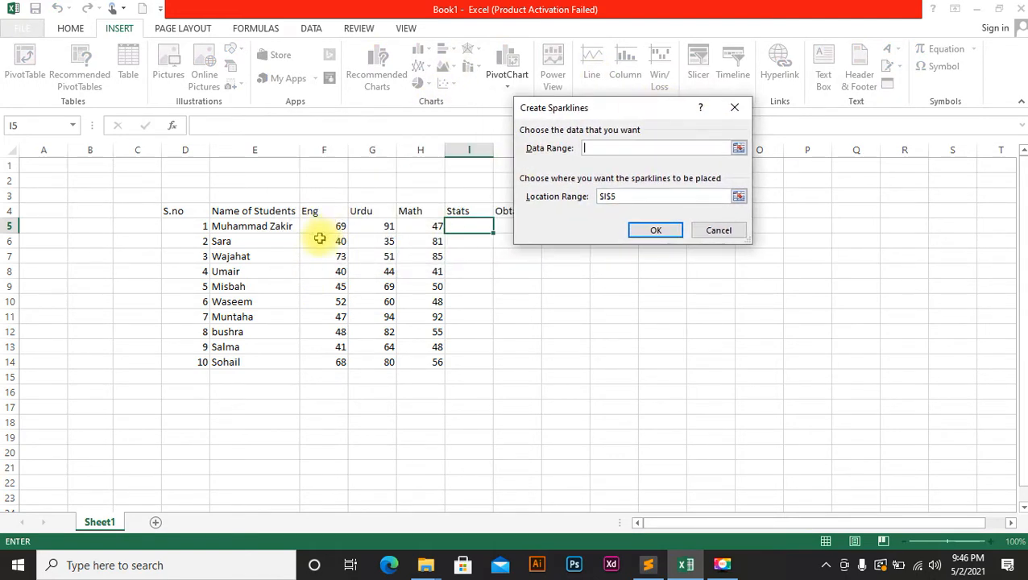
drag(322, 226, 418, 226)
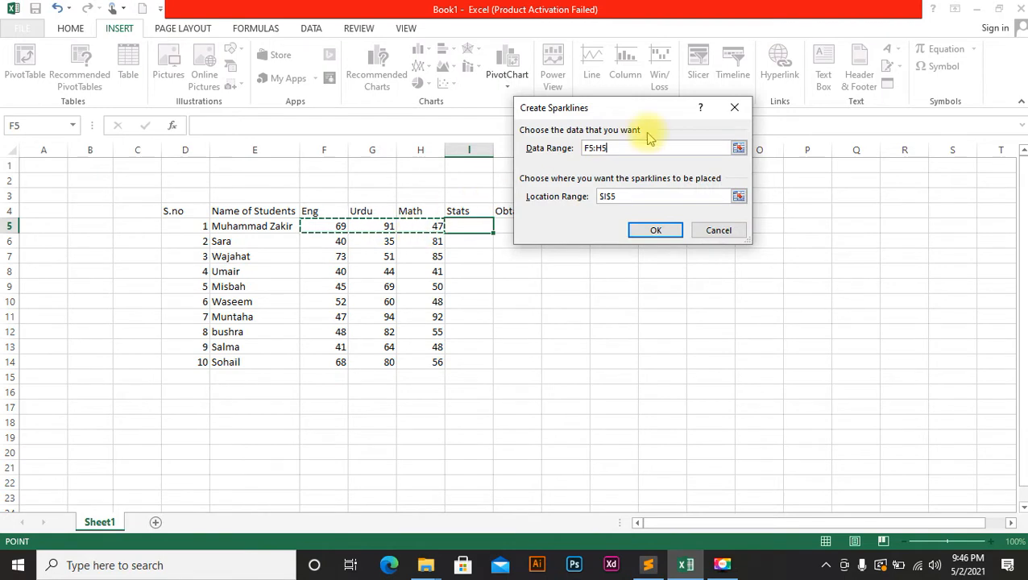
click(654, 230)
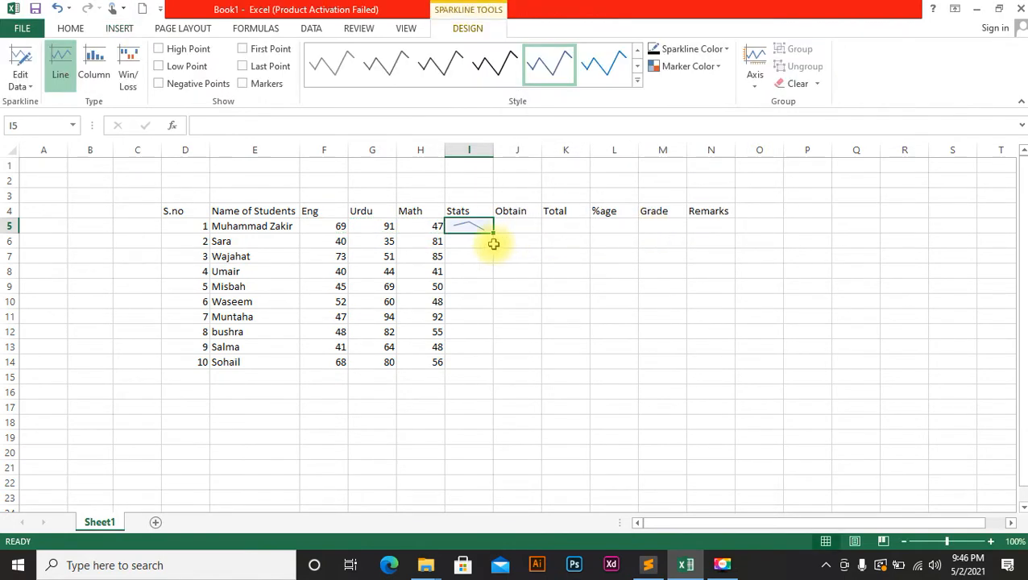
drag(496, 233, 484, 371)
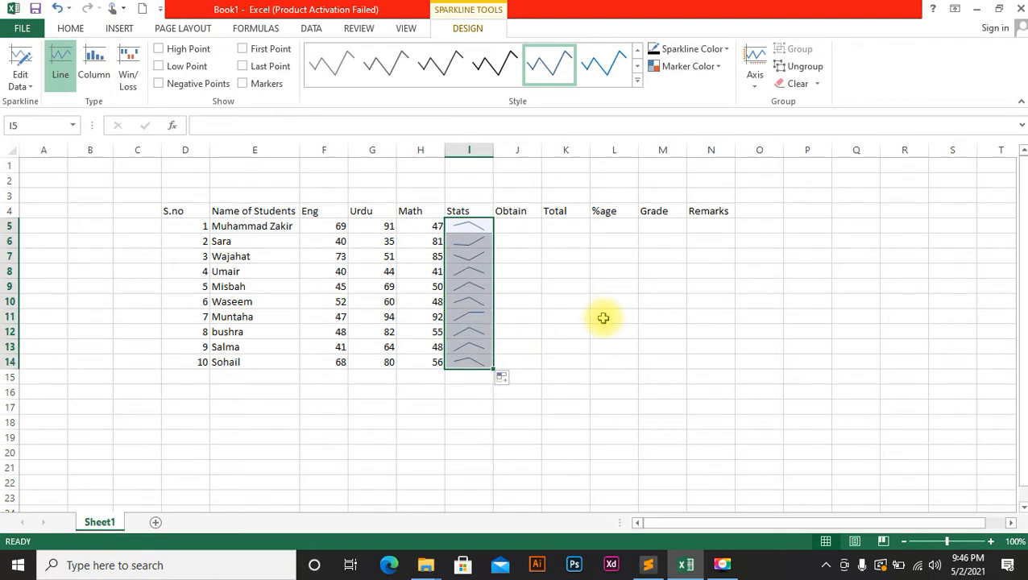
click(524, 226)
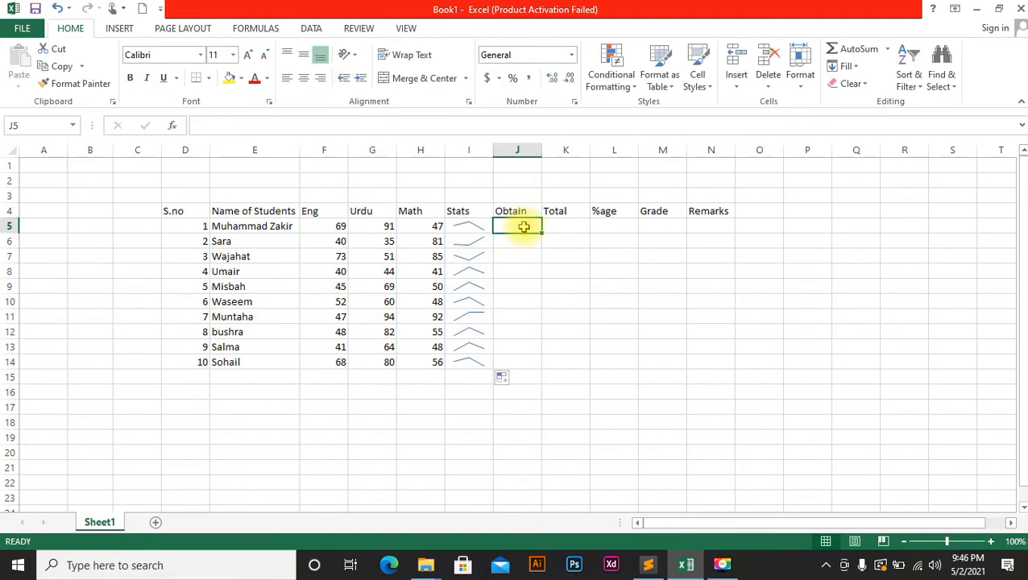
Enter =SUM(F5:H5) in J5 and fill it down to J14 for Obtain.
text(=sum)
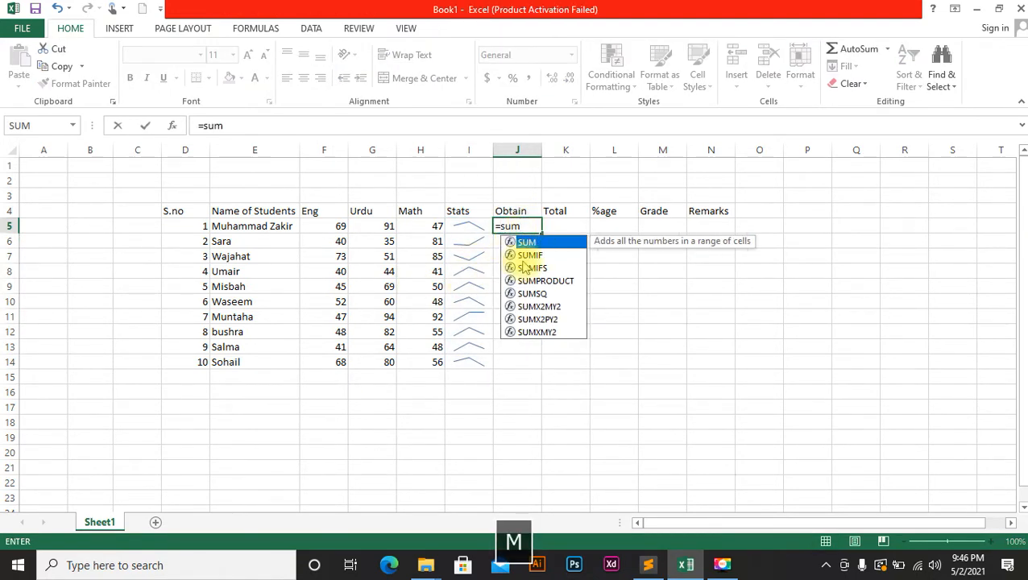
double_click(525, 242)
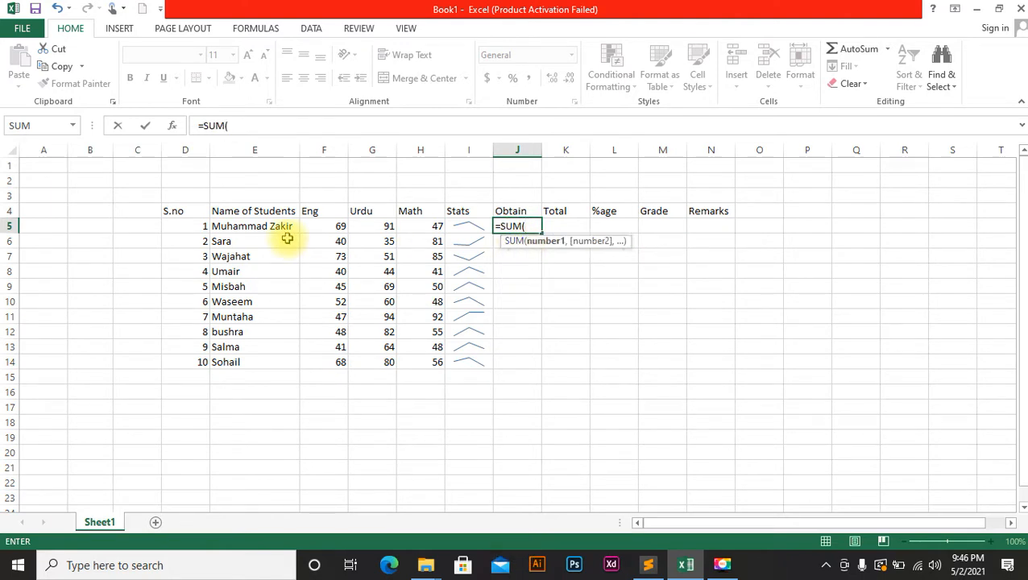
drag(319, 228, 434, 229)
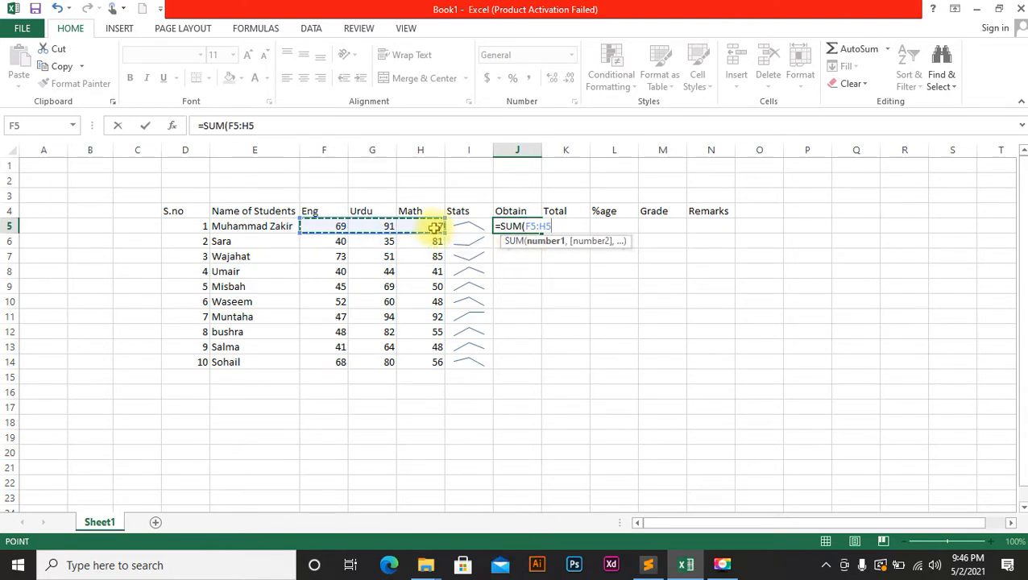
key(Return)
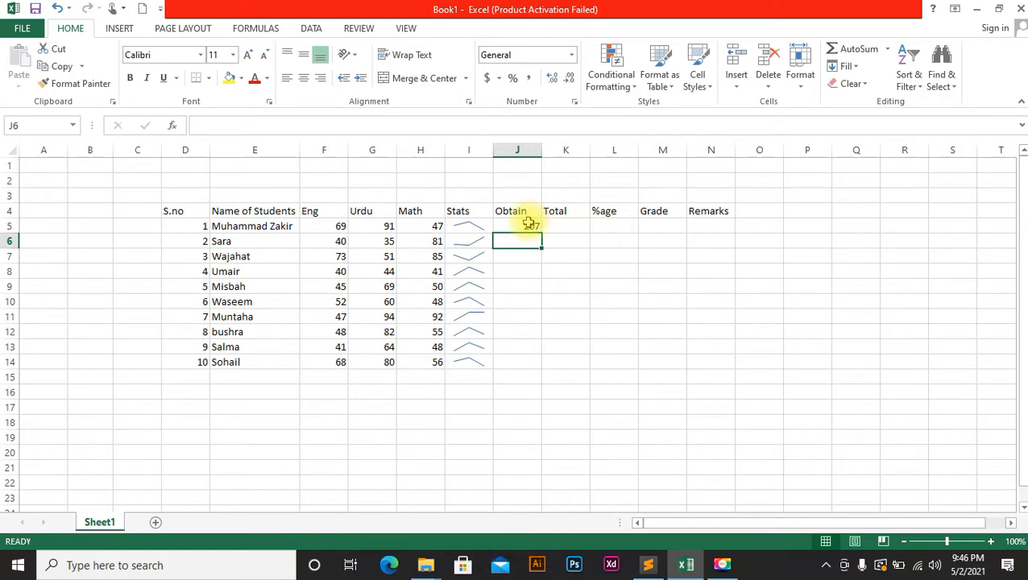
click(528, 225)
drag(540, 232, 540, 233)
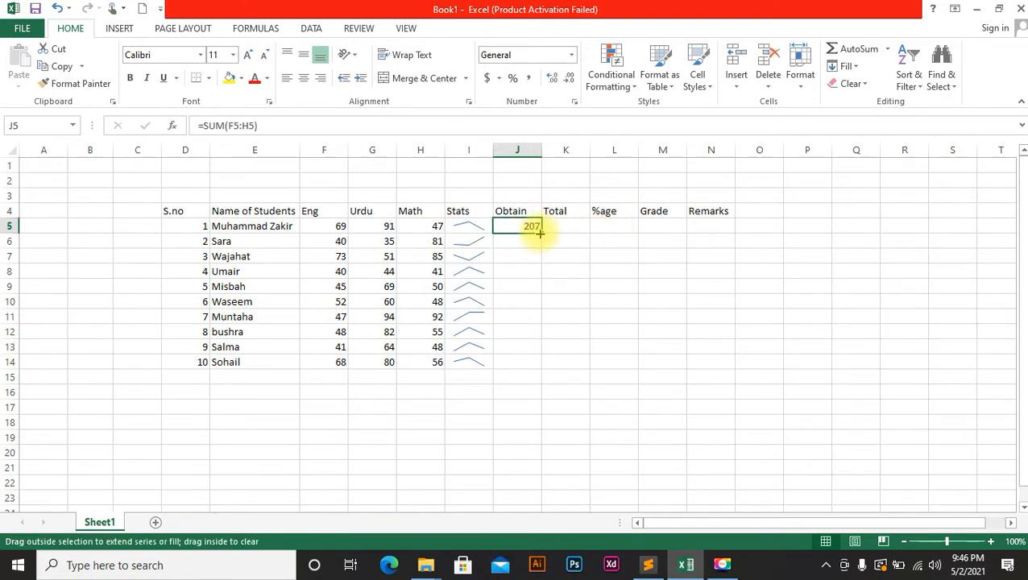
double_click(539, 233)
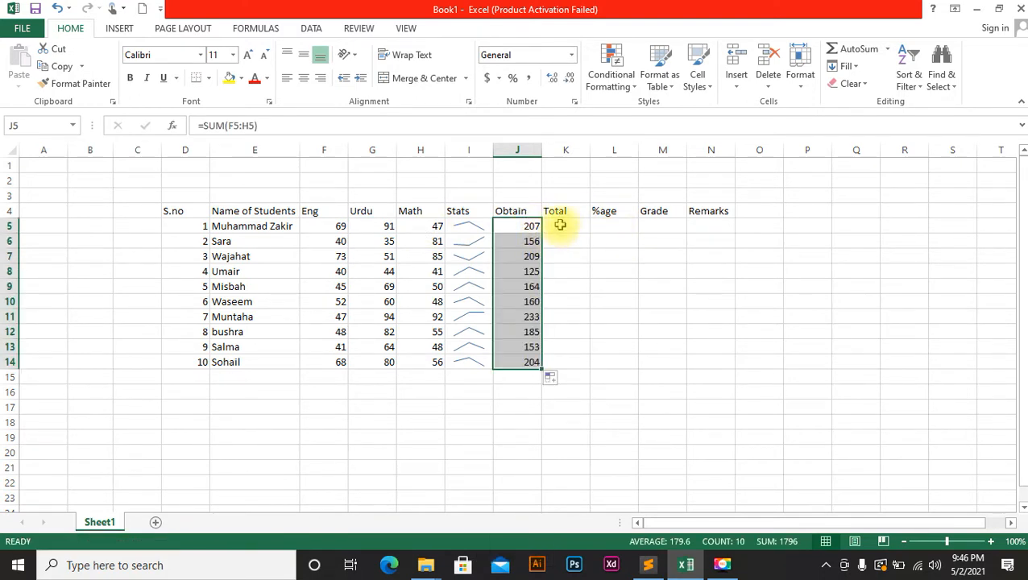
Enter 300 in K5 and copy it down the Total column to K14.
click(560, 226)
text(300)
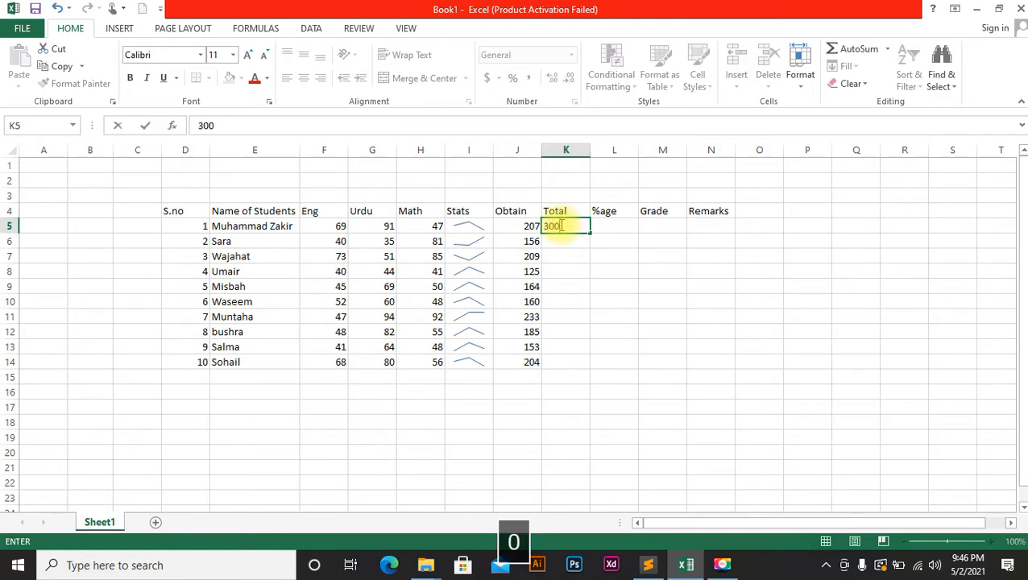
click(596, 273)
click(585, 227)
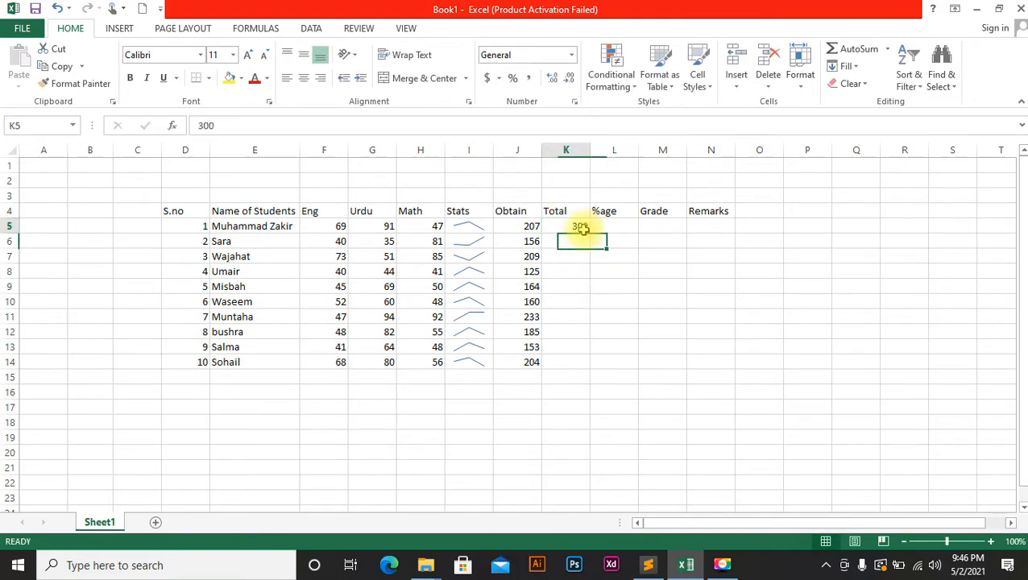
double_click(589, 232)
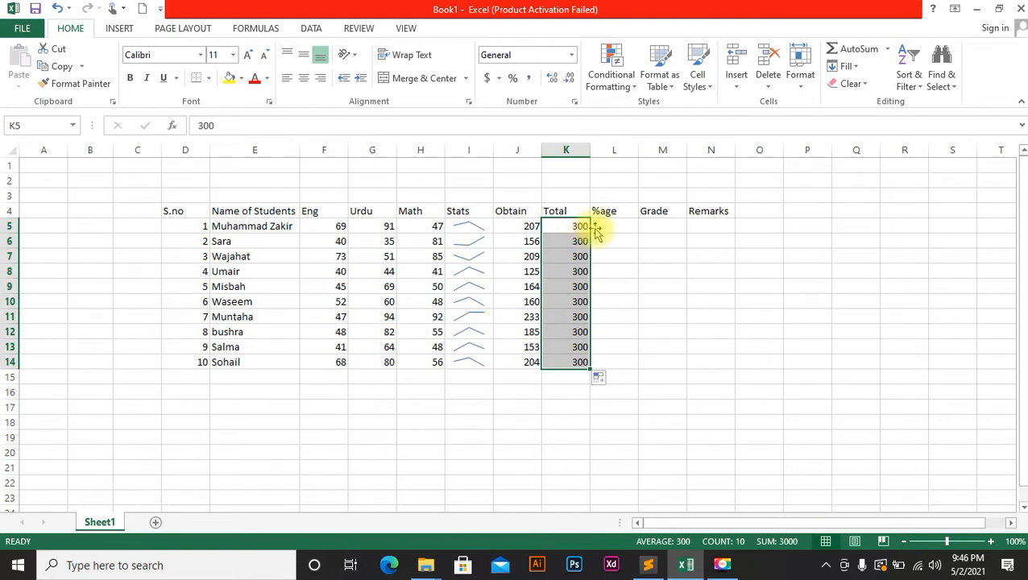
drag(616, 228, 616, 271)
click(616, 229)
Enter =AVERAGE(F5:H5) in L5 and fill it down to L14.
text(=)
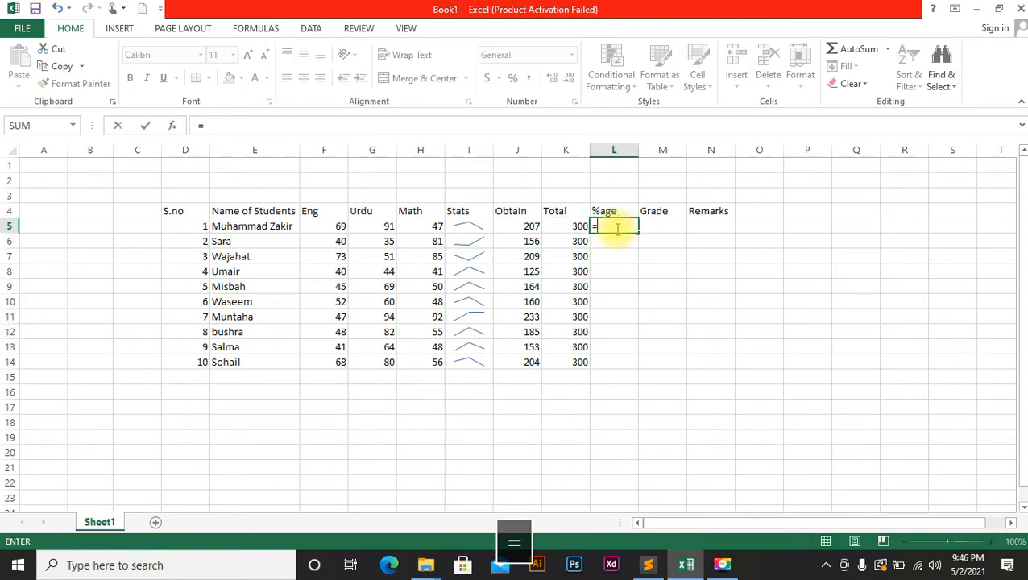
text(avera)
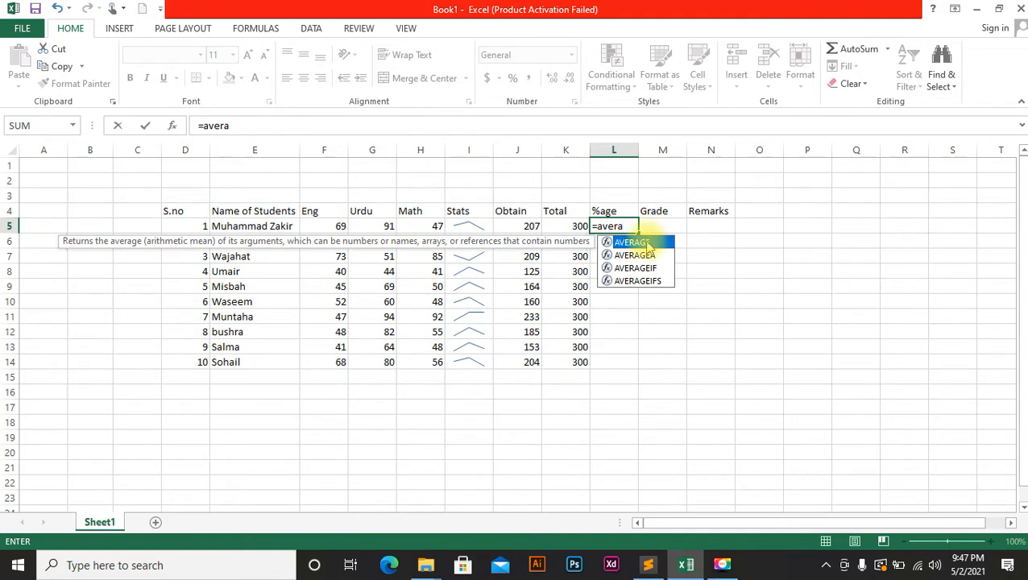
double_click(633, 242)
drag(341, 229, 415, 226)
key(Return)
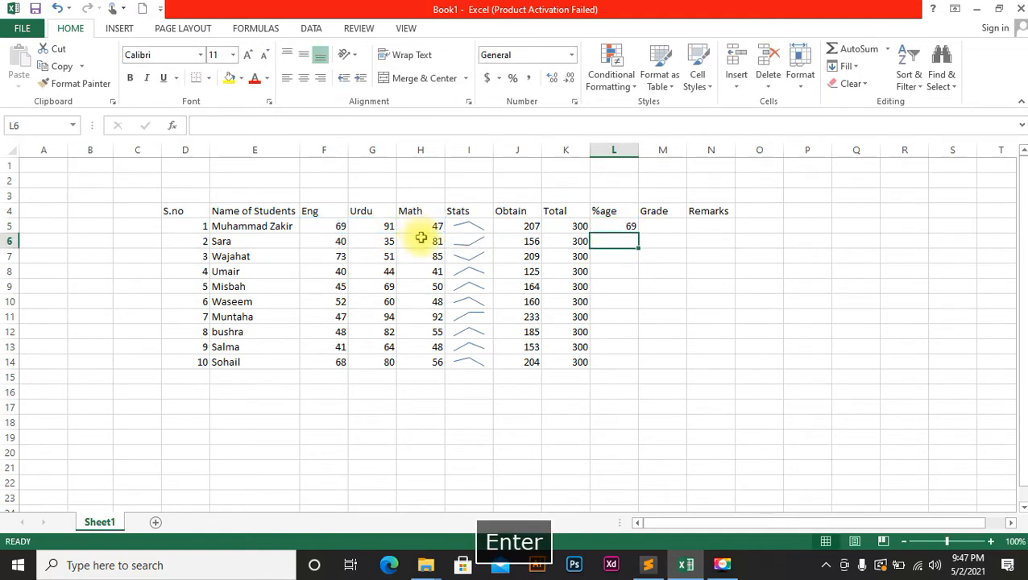
click(629, 231)
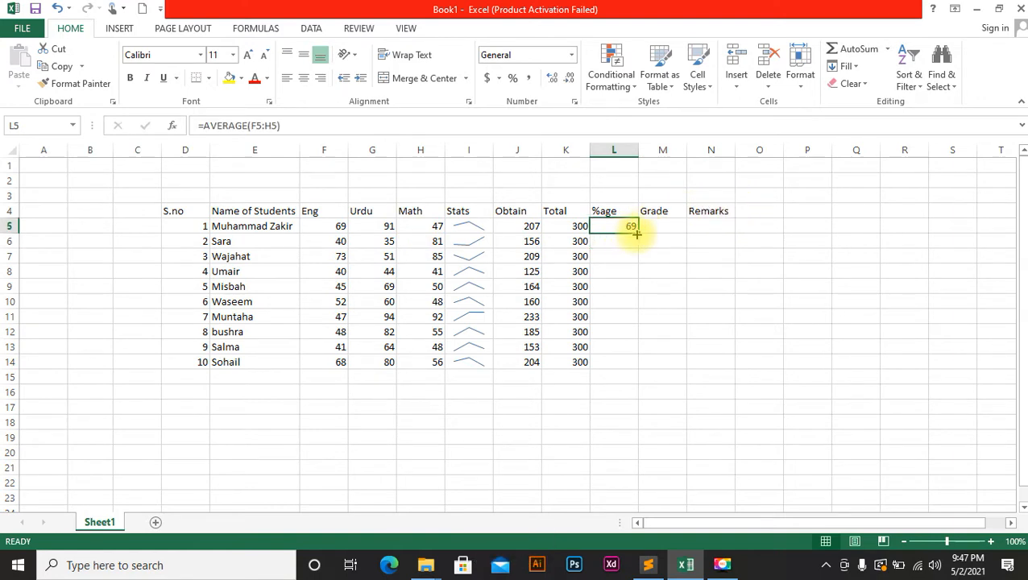
double_click(640, 236)
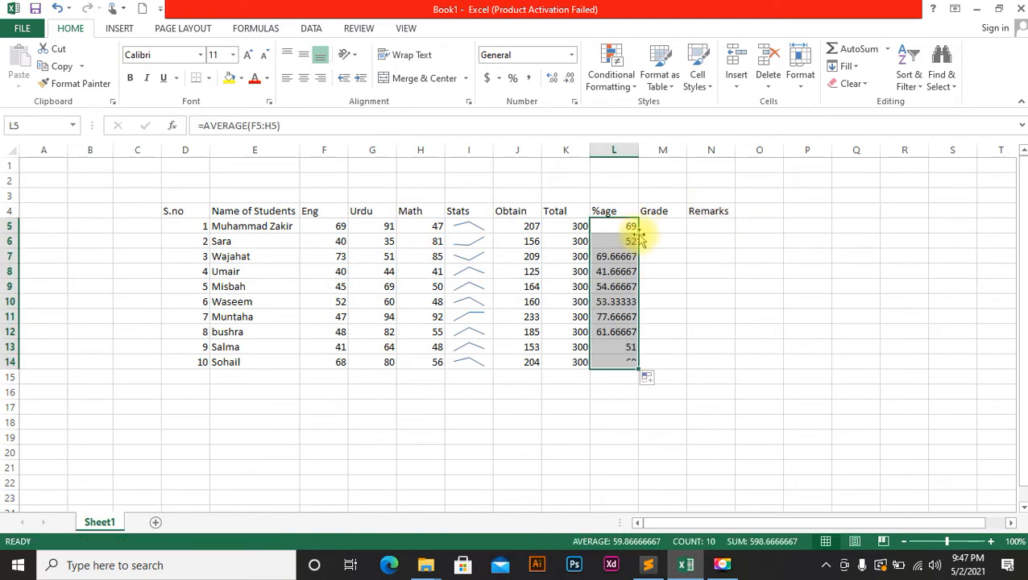
click(658, 225)
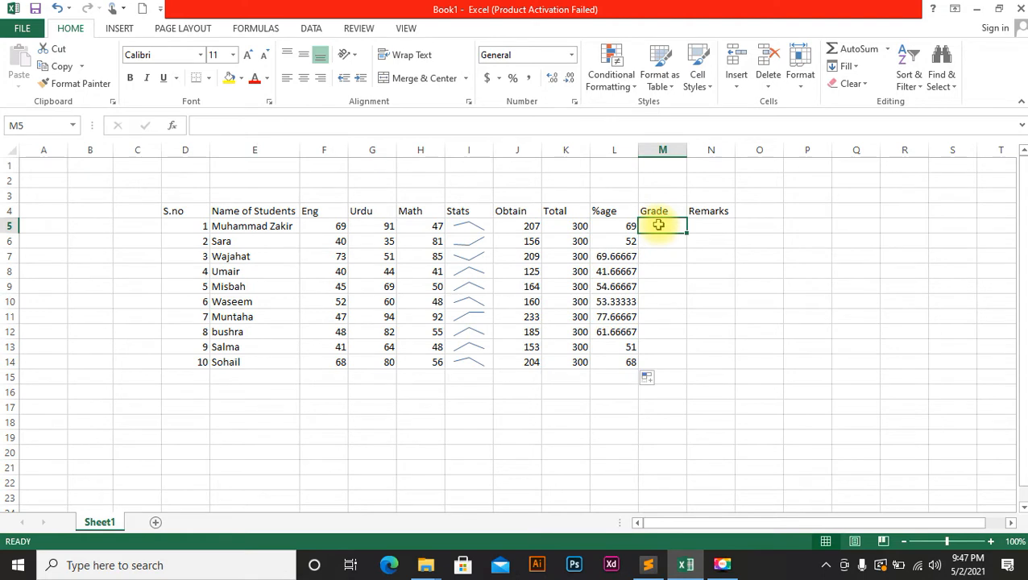
Start M5's grade formula as =IF(L5>=80,"A", awarding A at 80% or above.
text(=if)
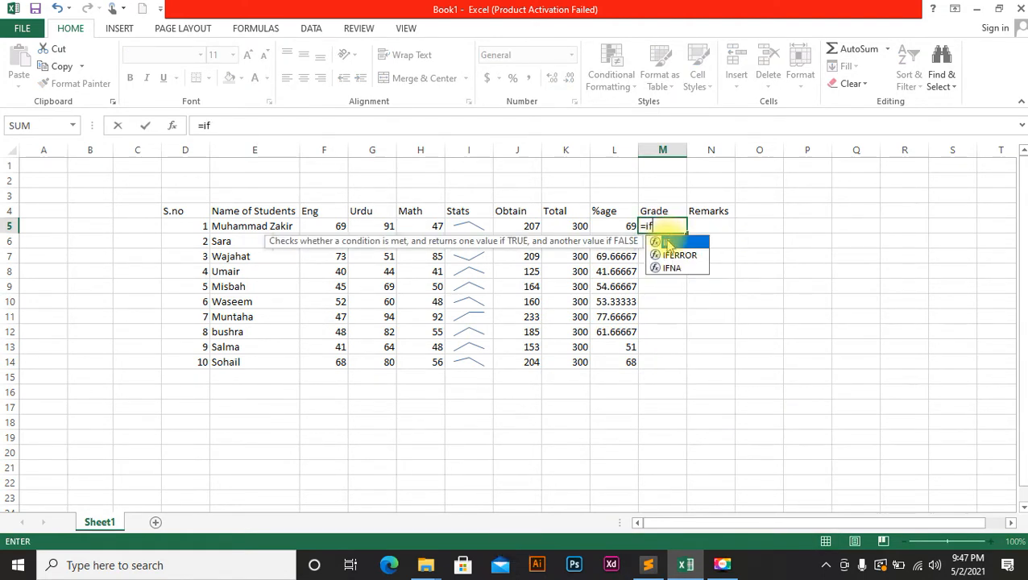
double_click(667, 242)
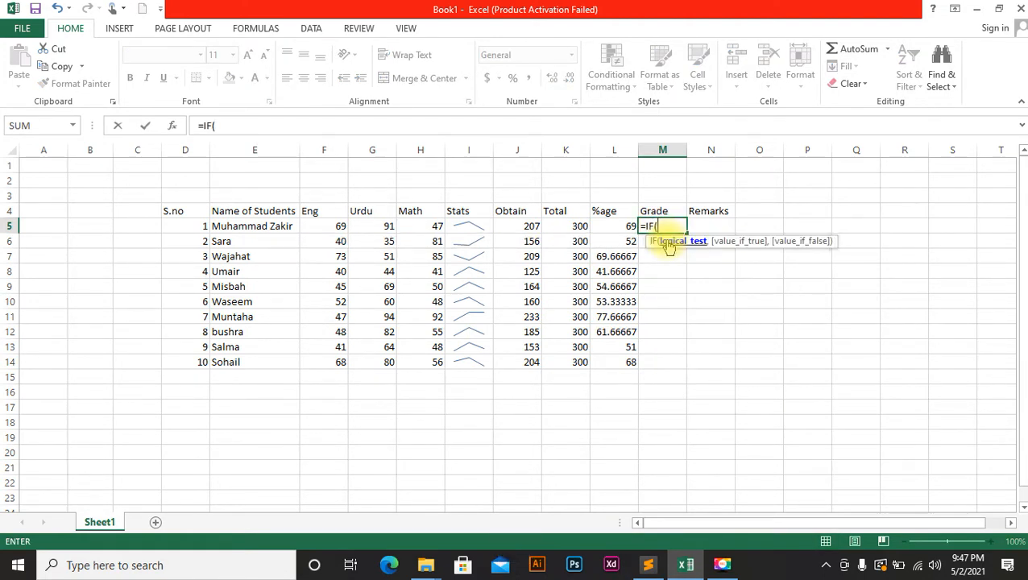
click(615, 227)
text(,)
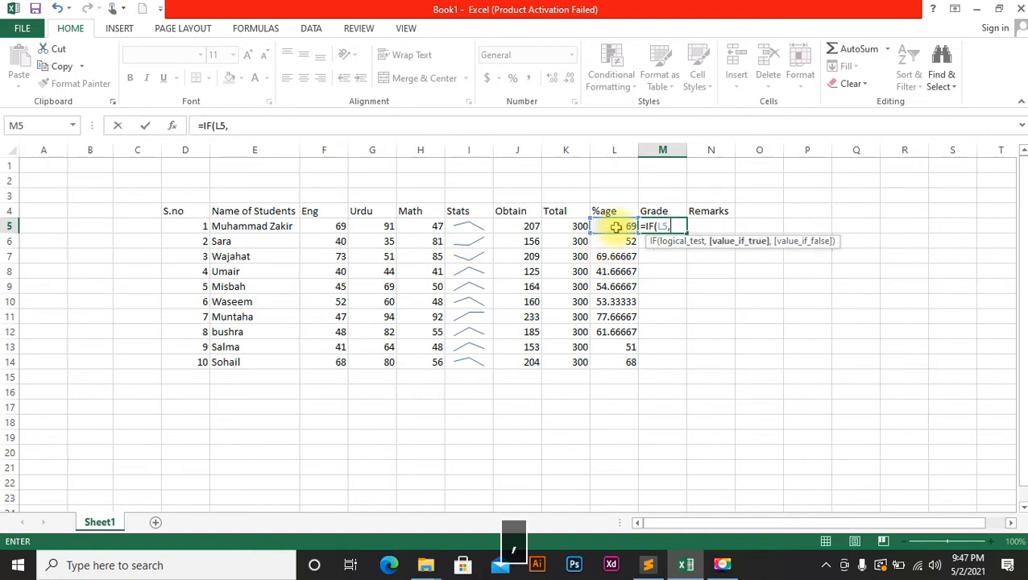
text(?)
key(BackSpace)
text(>)
key(BackSpace)
key(BackSpace)
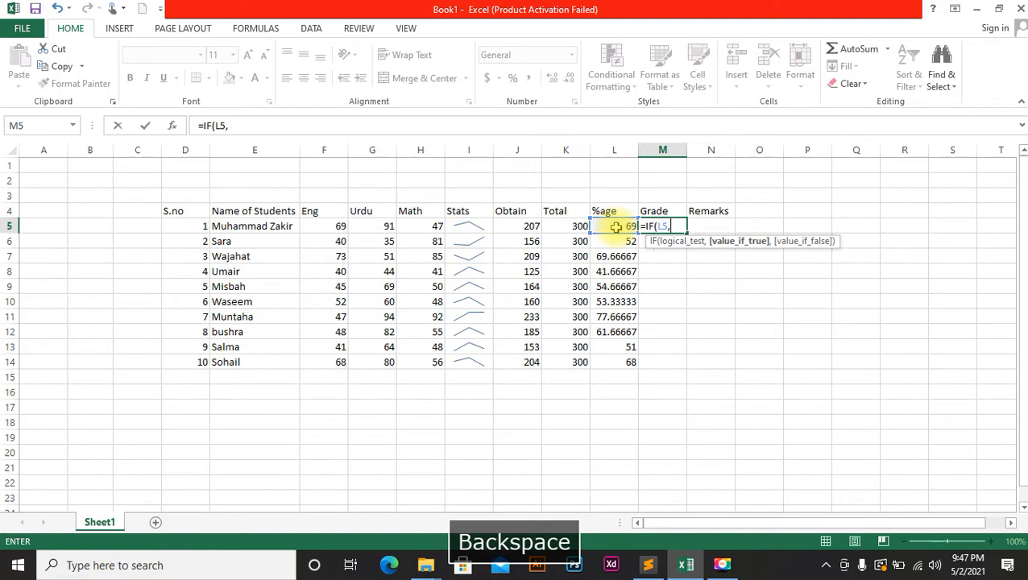
text(>)
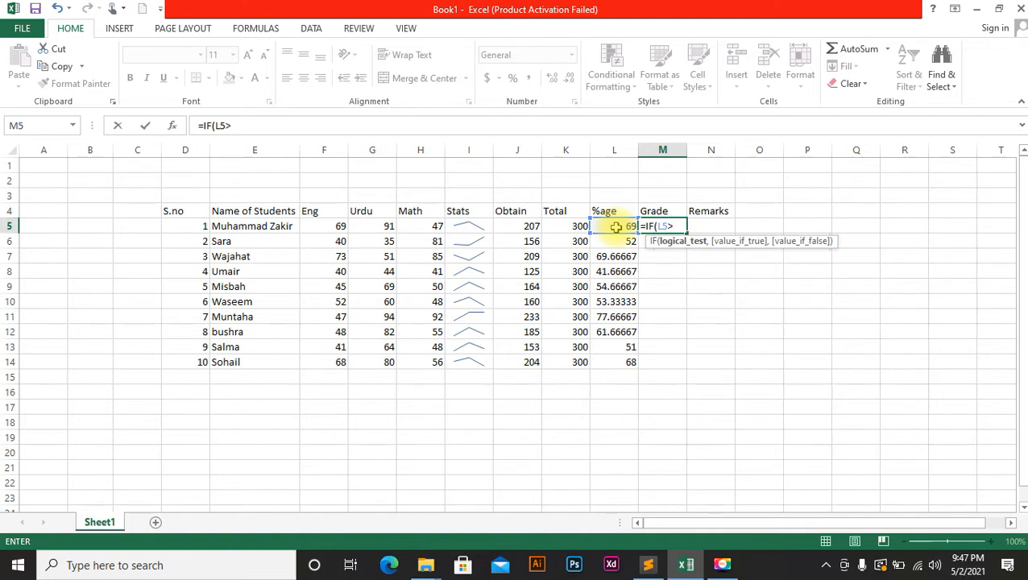
text(=80,")
key(Caps_Lock)
text(A)
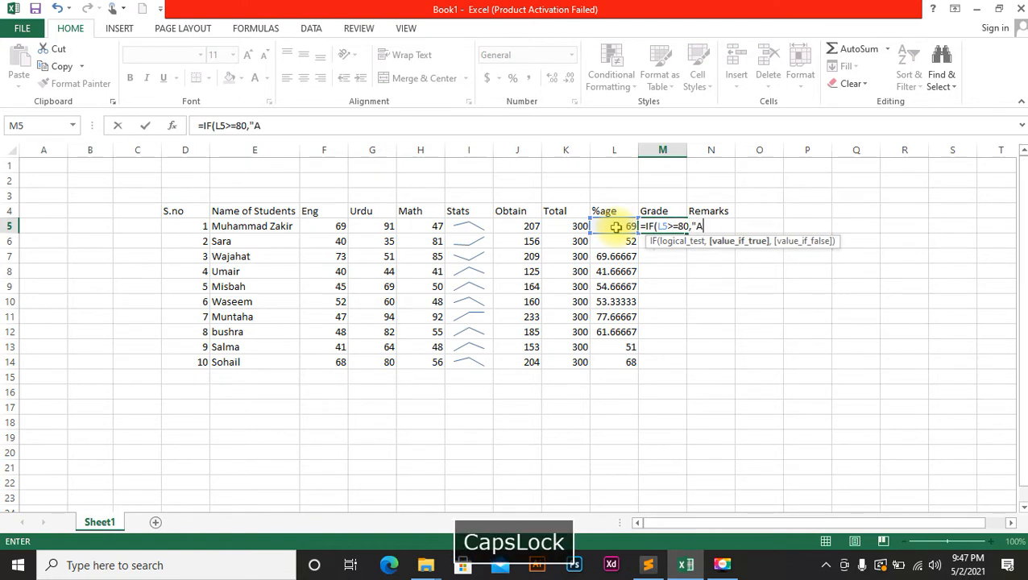
text(",if)
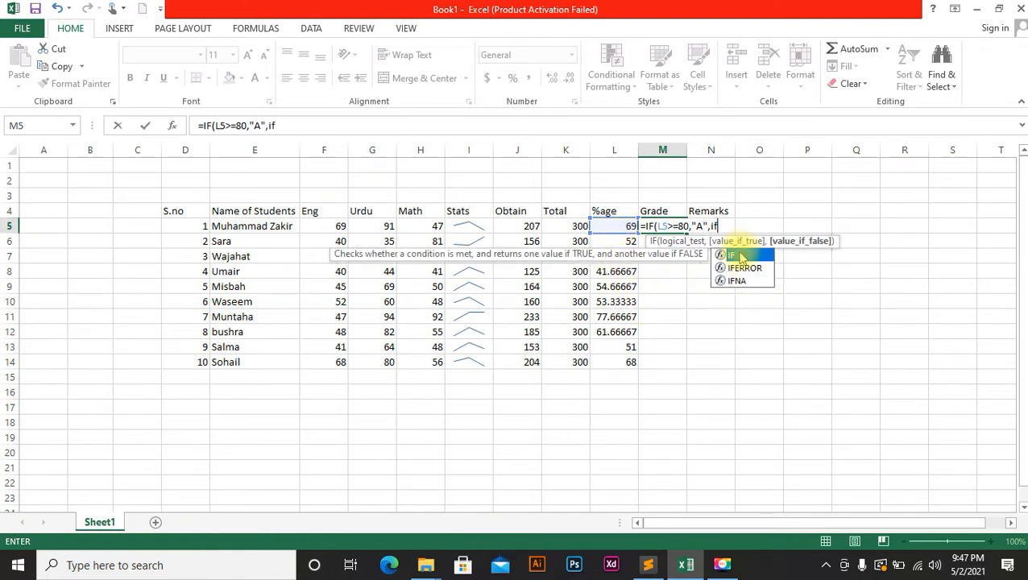
Add nested IFs for B at 70% and C at 60%, opening a fourth IF on L5.
double_click(730, 255)
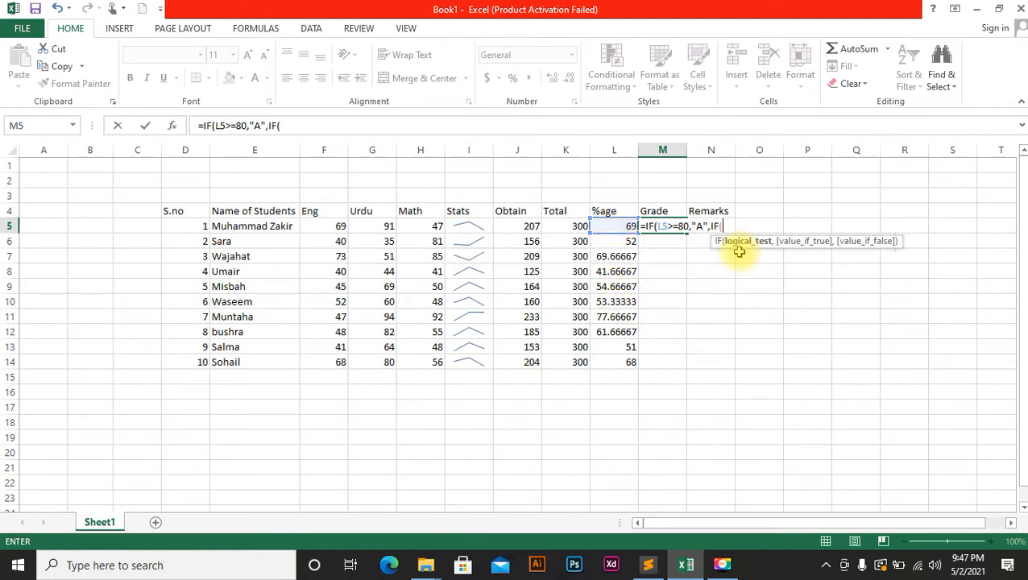
click(612, 226)
text(>=)
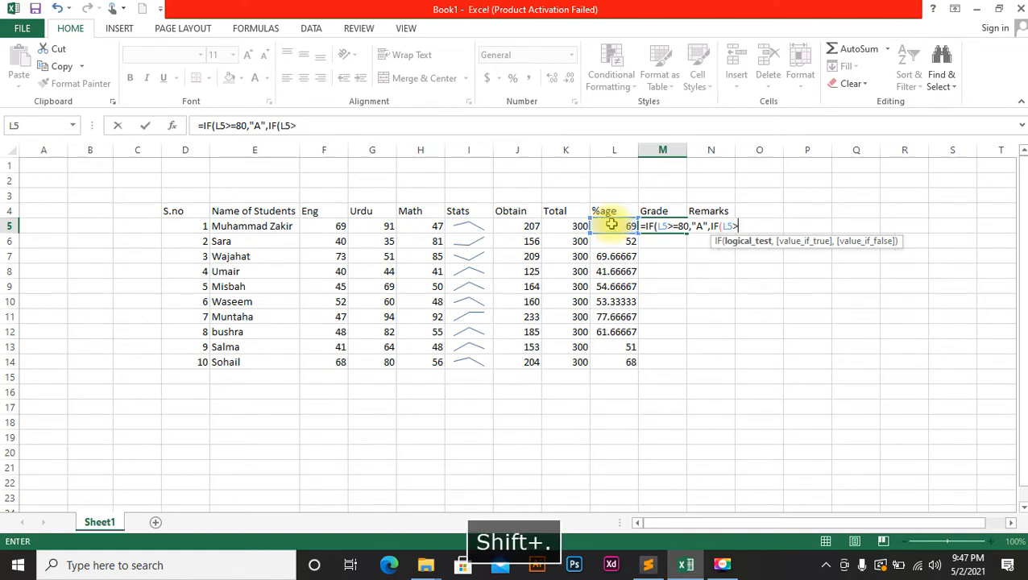
text(7)
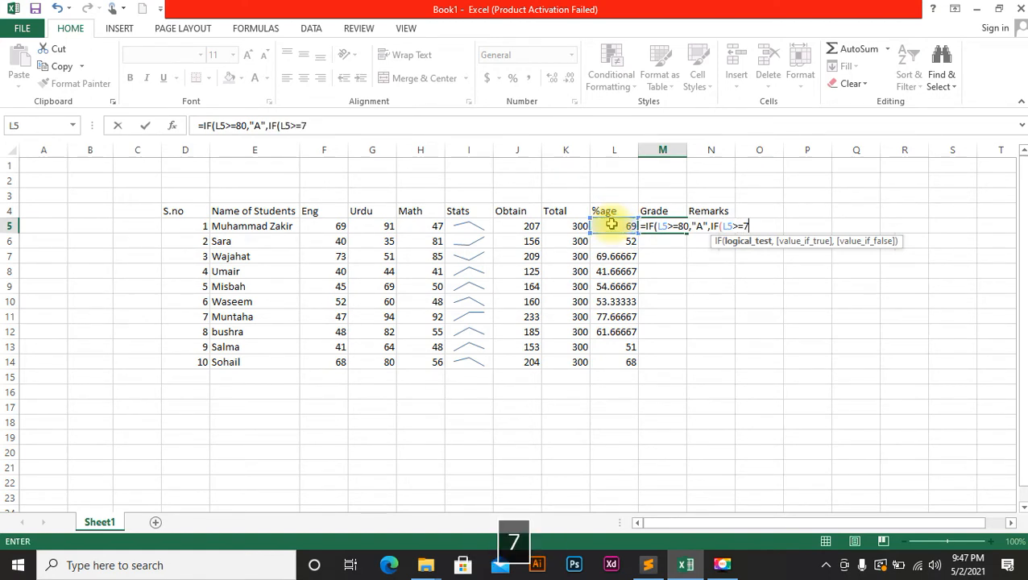
text(0,"b")
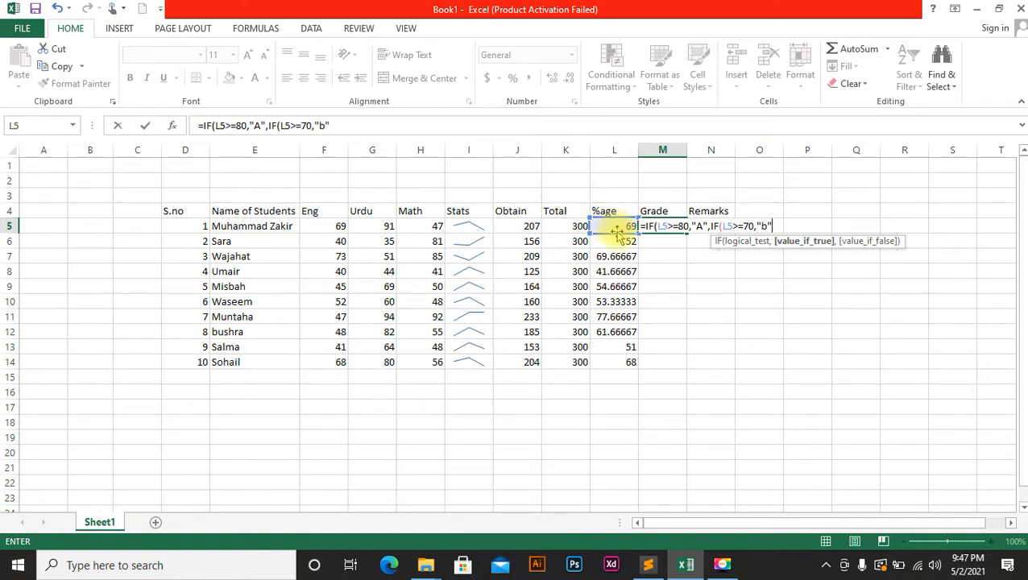
key(BackSpace)
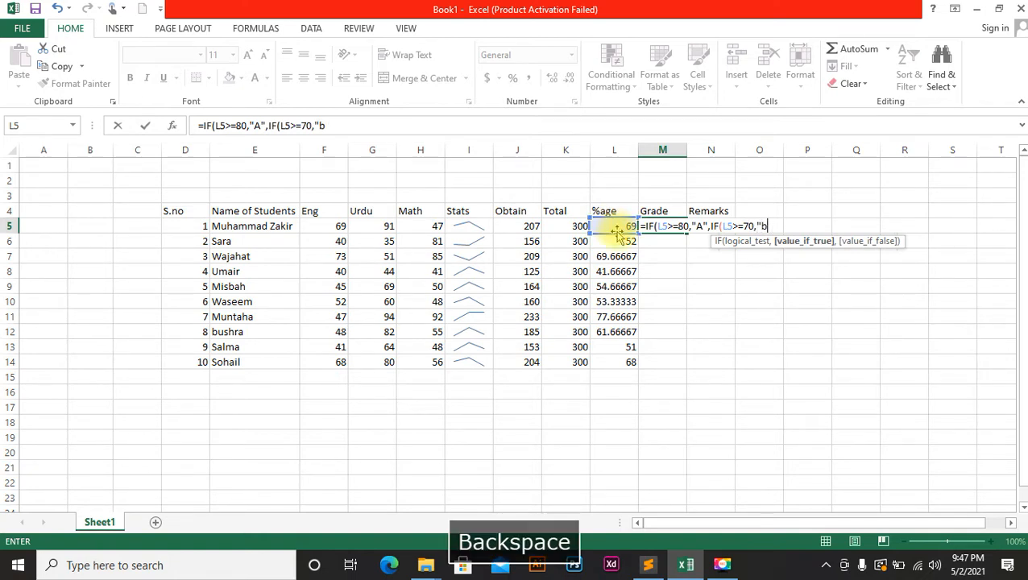
key(Caps_Lock)
text(B")
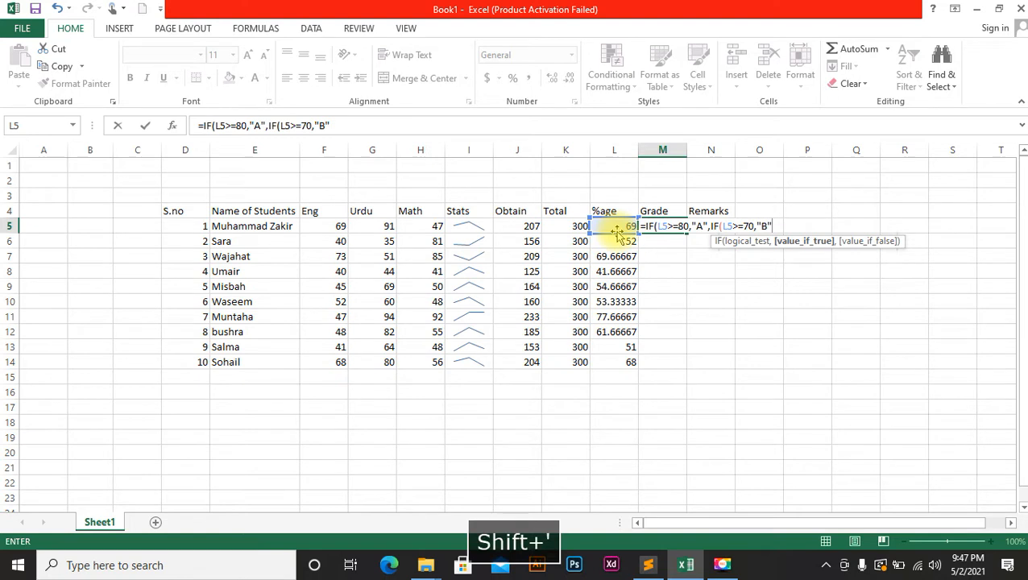
text(,IF)
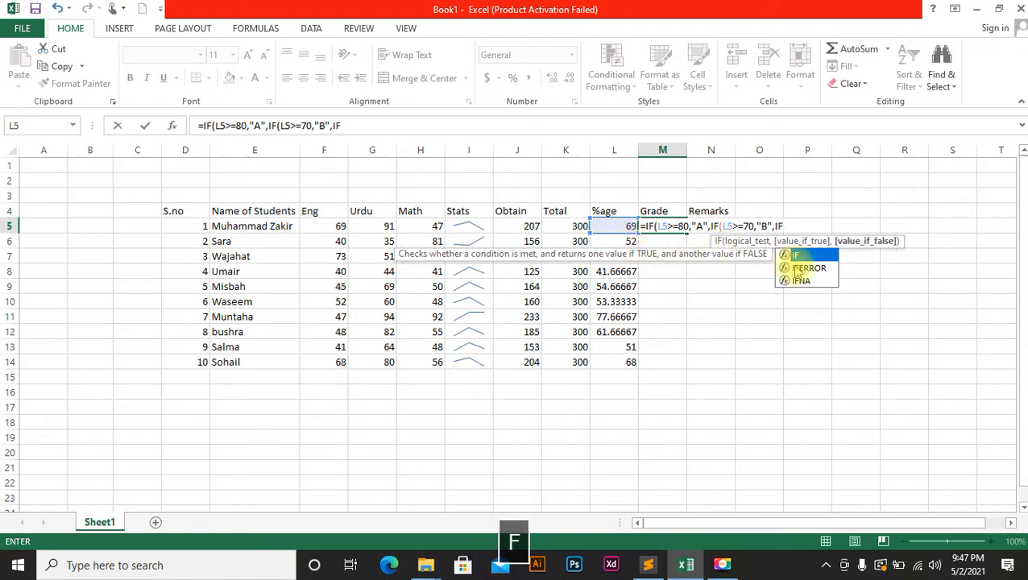
double_click(798, 253)
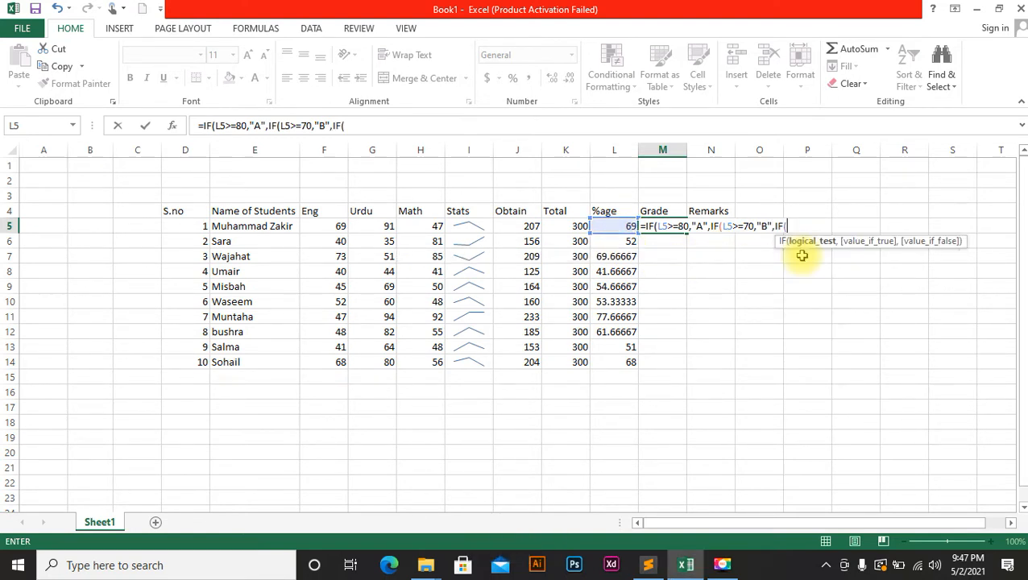
click(619, 227)
text(>=)
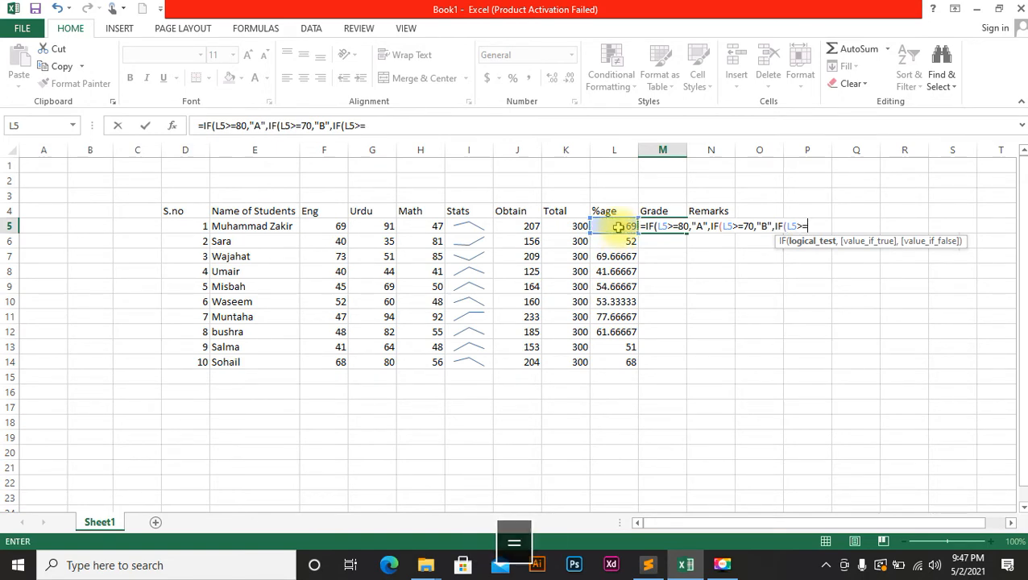
text(60)
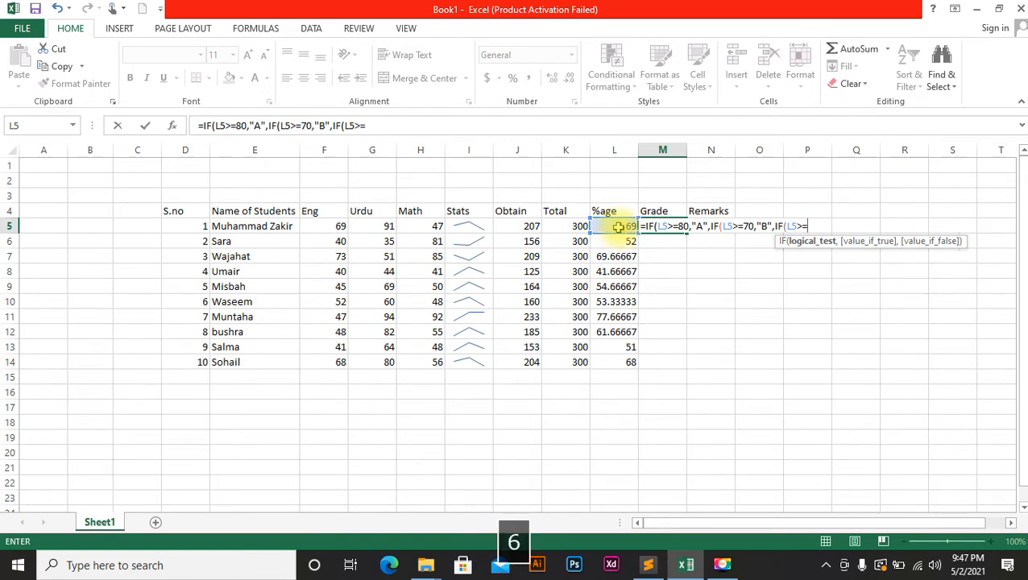
text(,)
text("C)
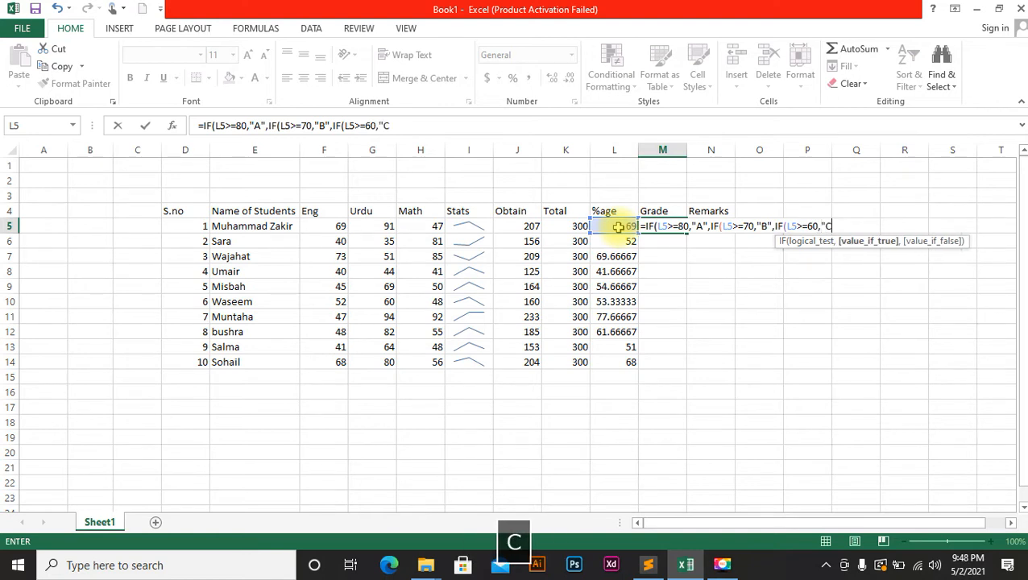
text(",IF)
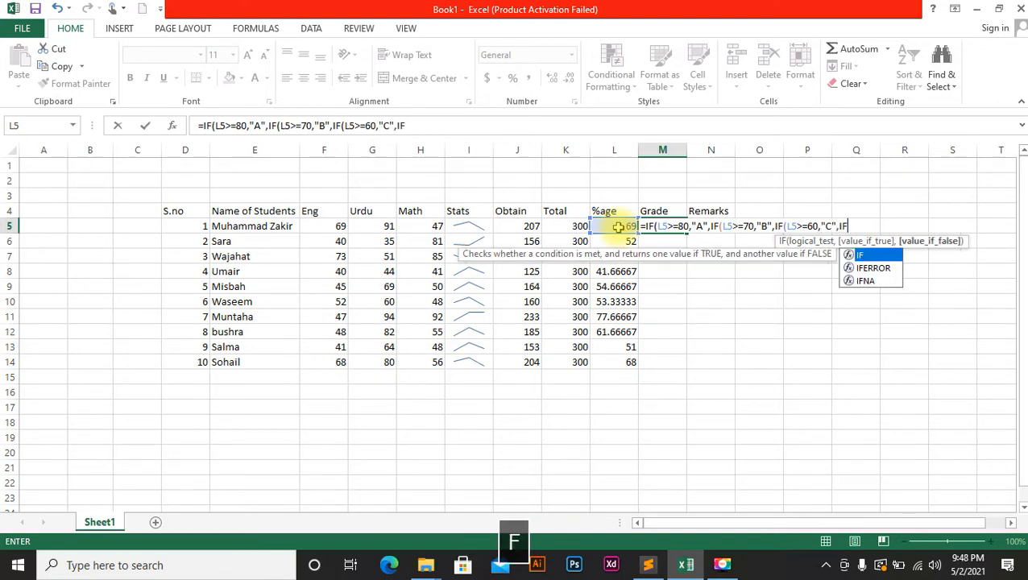
double_click(874, 256)
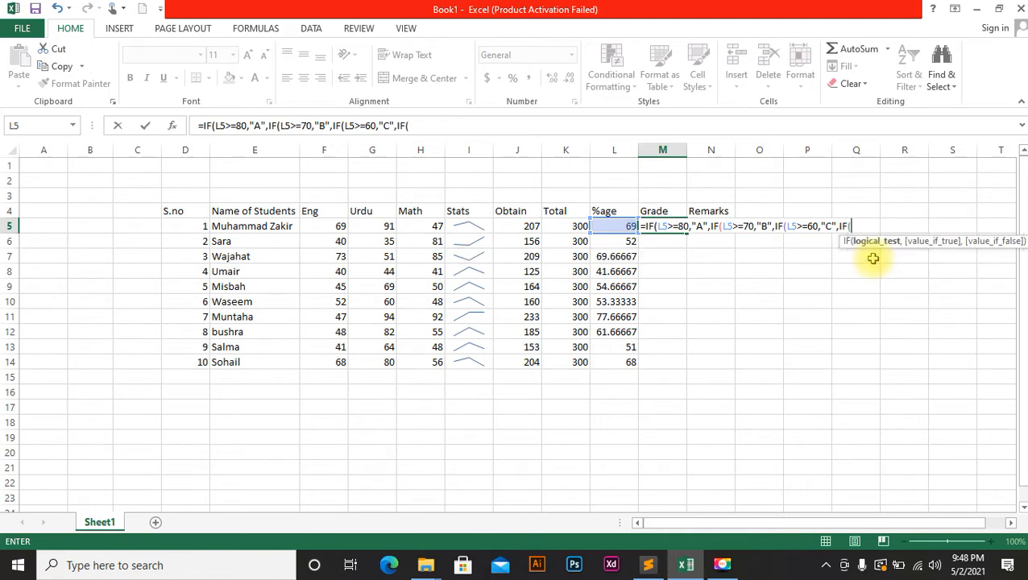
click(611, 225)
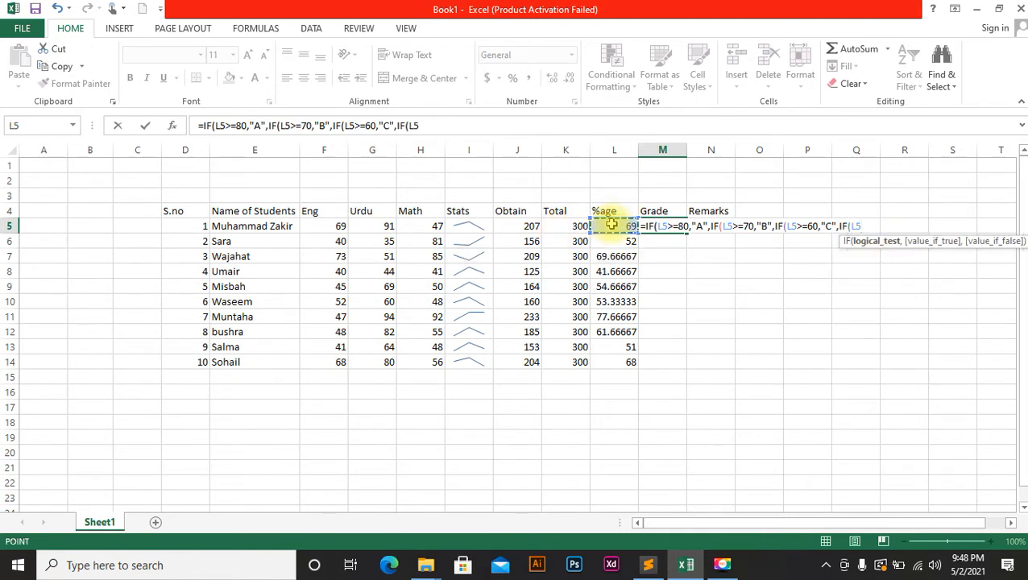
Add nested conditions giving D at 50% and E at 40% on L5.
text(>=50,")
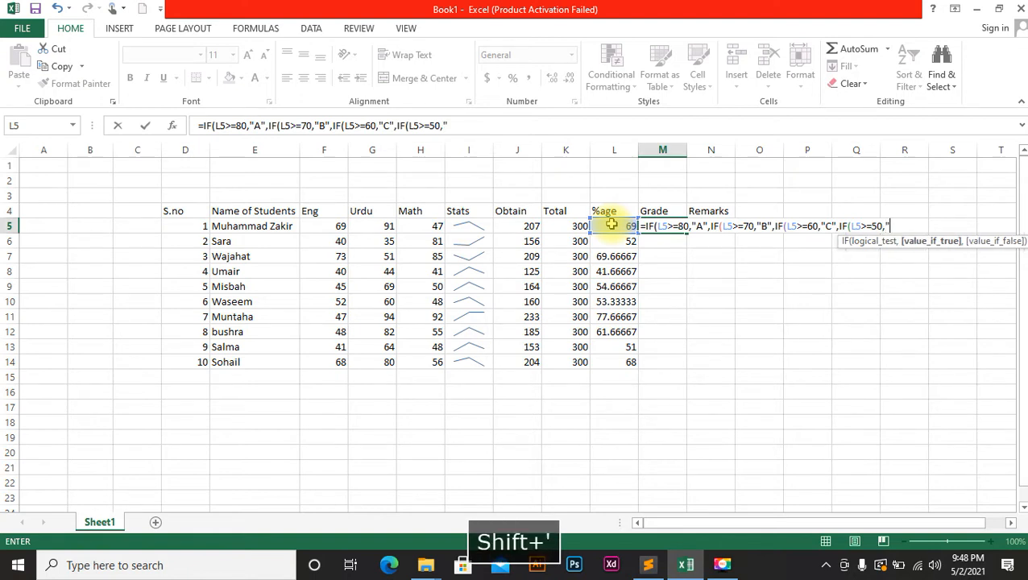
text(D")
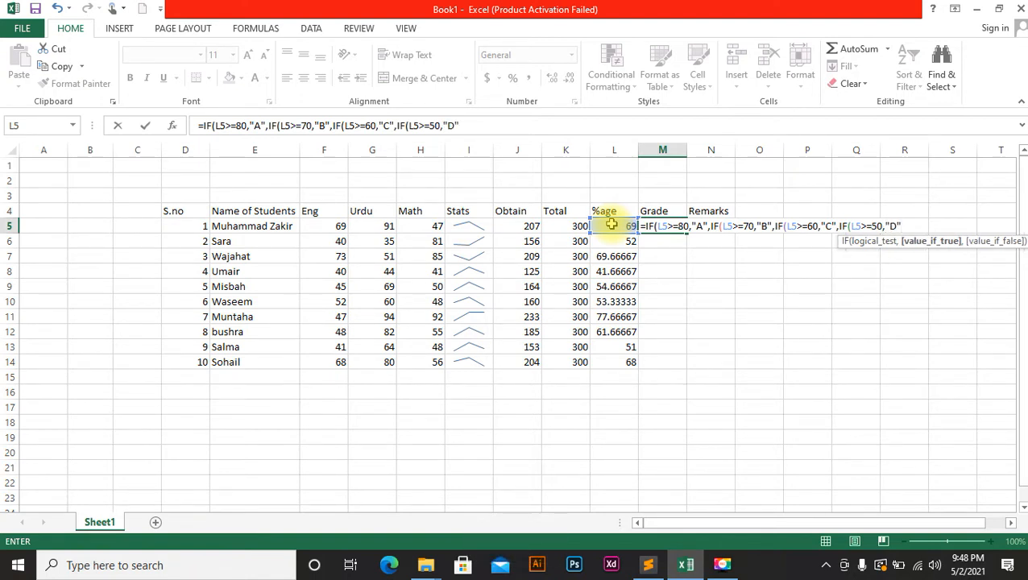
text(,IF)
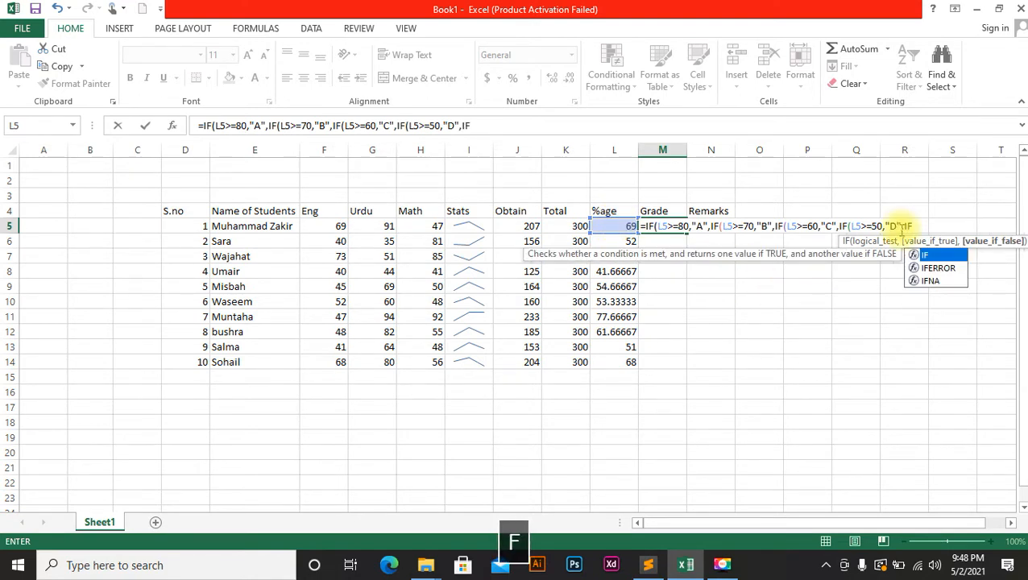
double_click(934, 255)
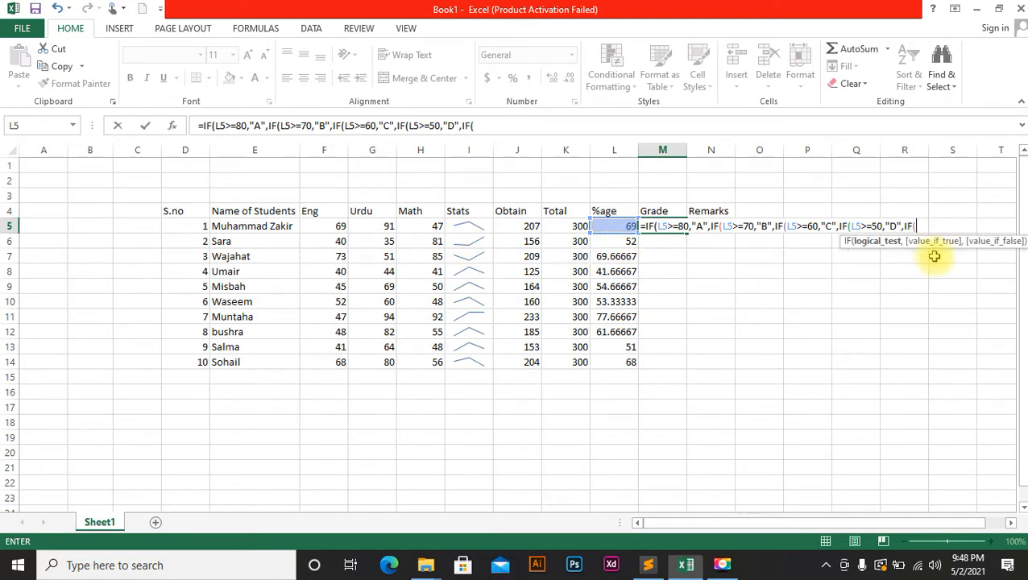
click(609, 228)
text(>=)
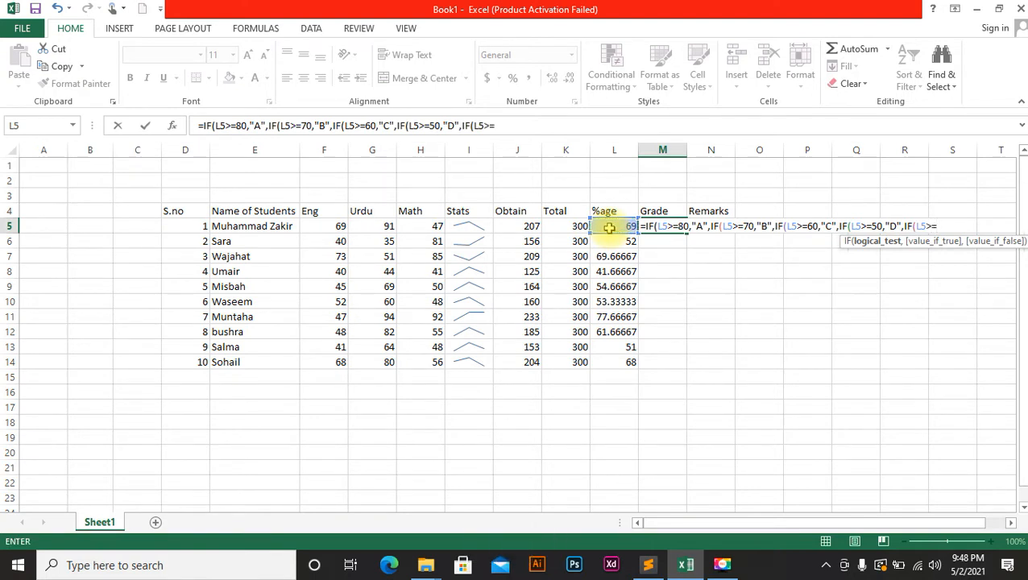
text(40)
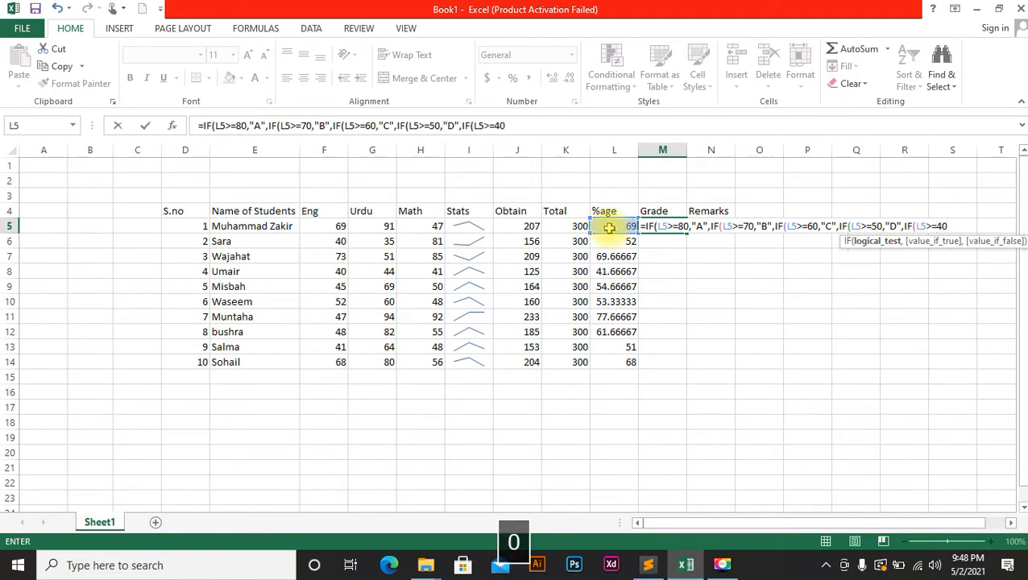
text(,"E",IF)
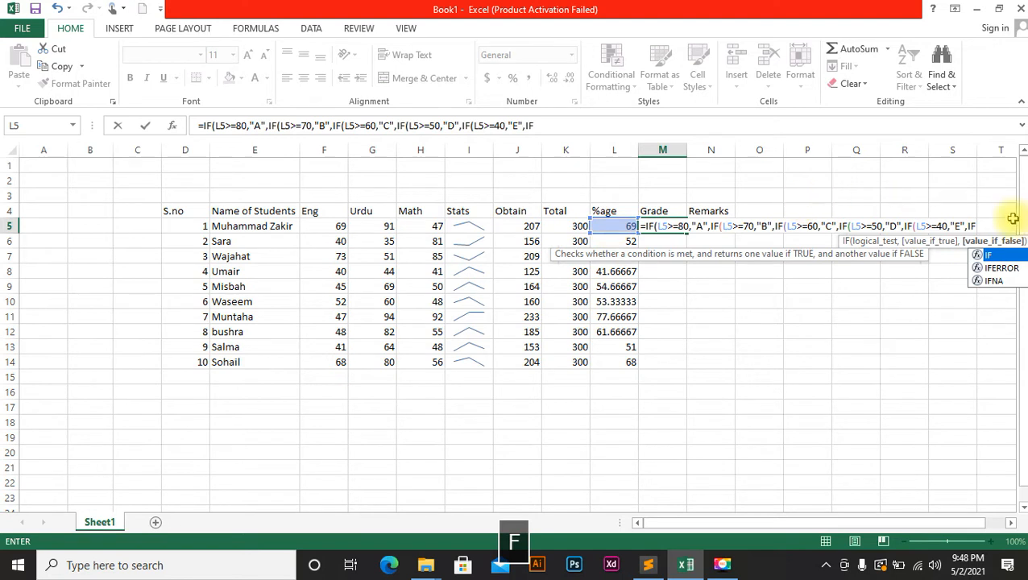
double_click(997, 255)
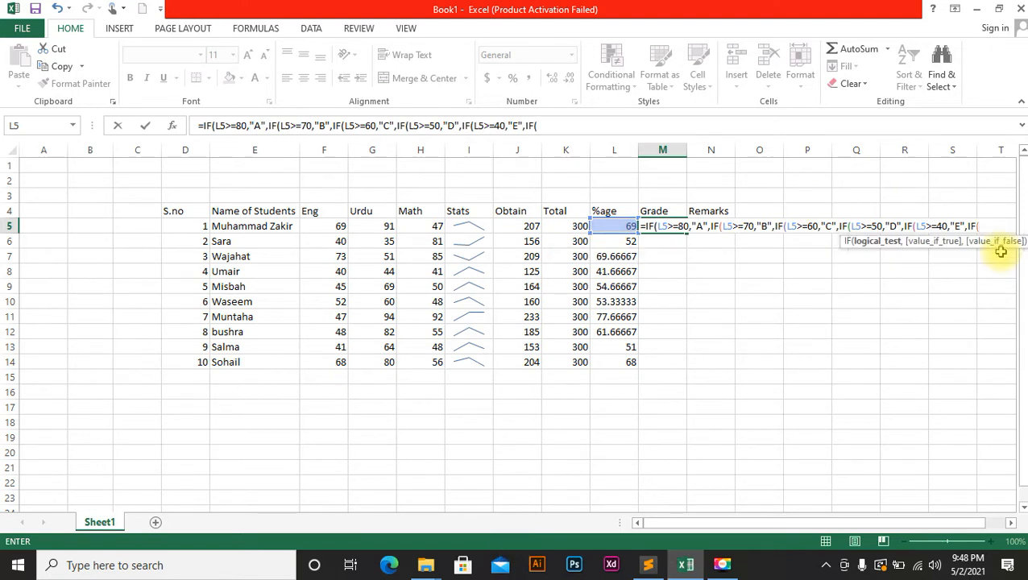
click(607, 225)
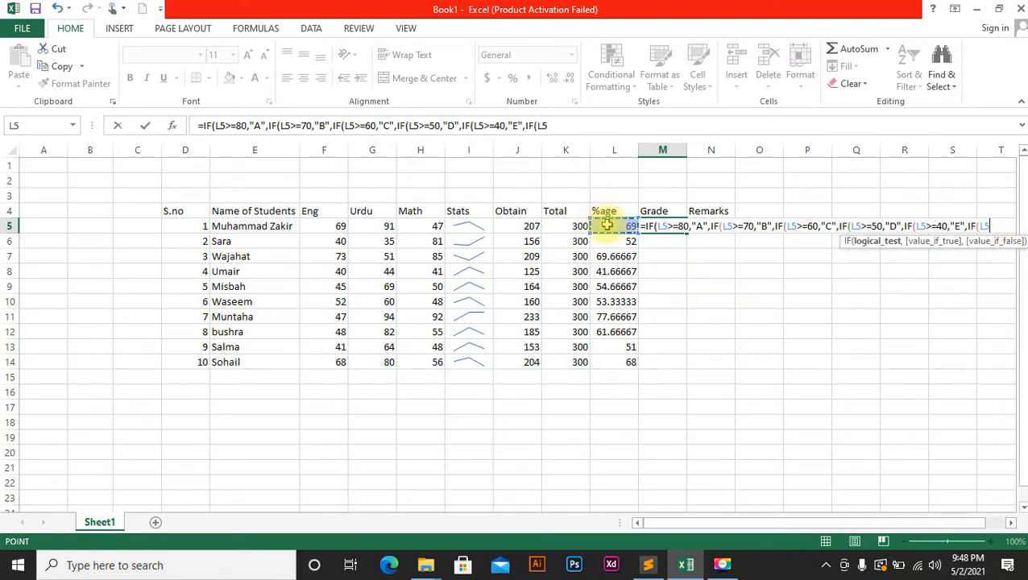
Finish with F for L5<=39, close all brackets, and commit the formula.
text(<=)
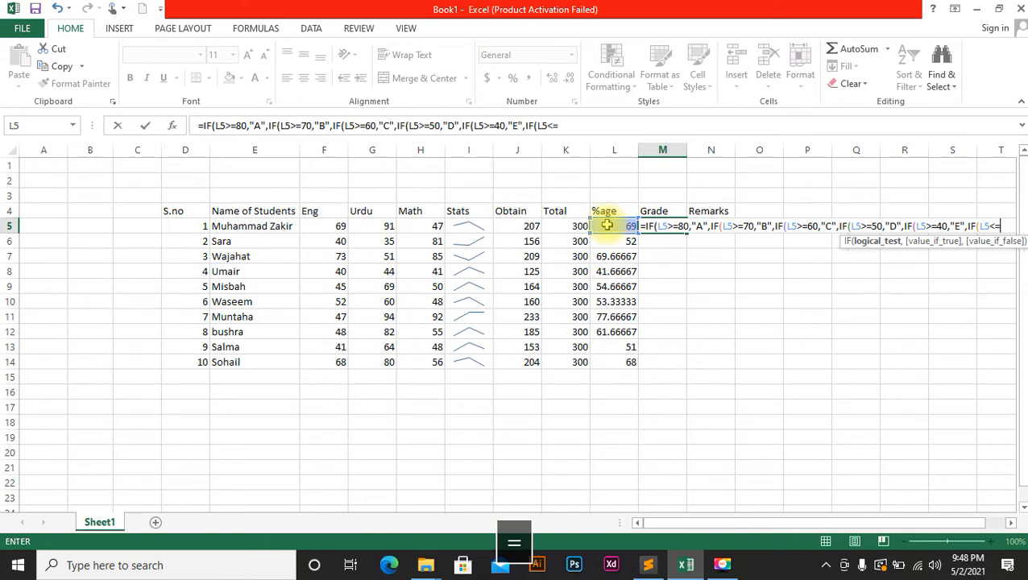
text(39,)
key(shift+Up)
text(")
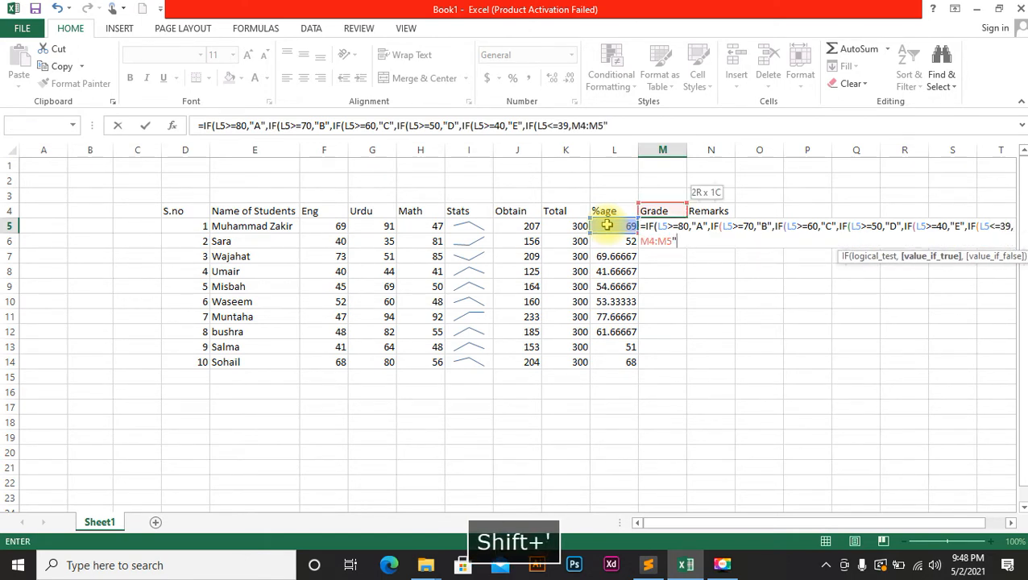
key(BackSpace)
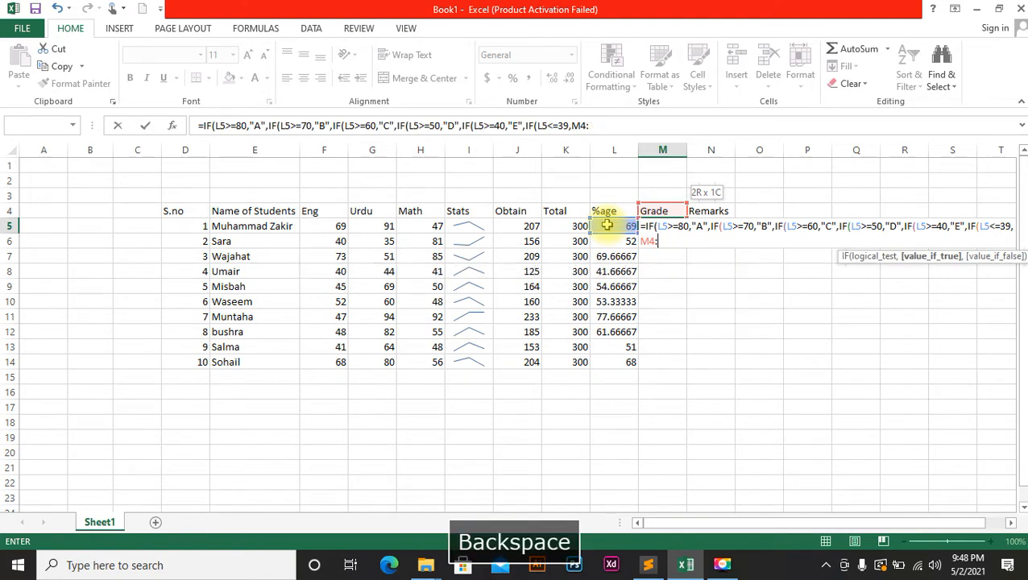
key(BackSpace)
key(BackSpace)
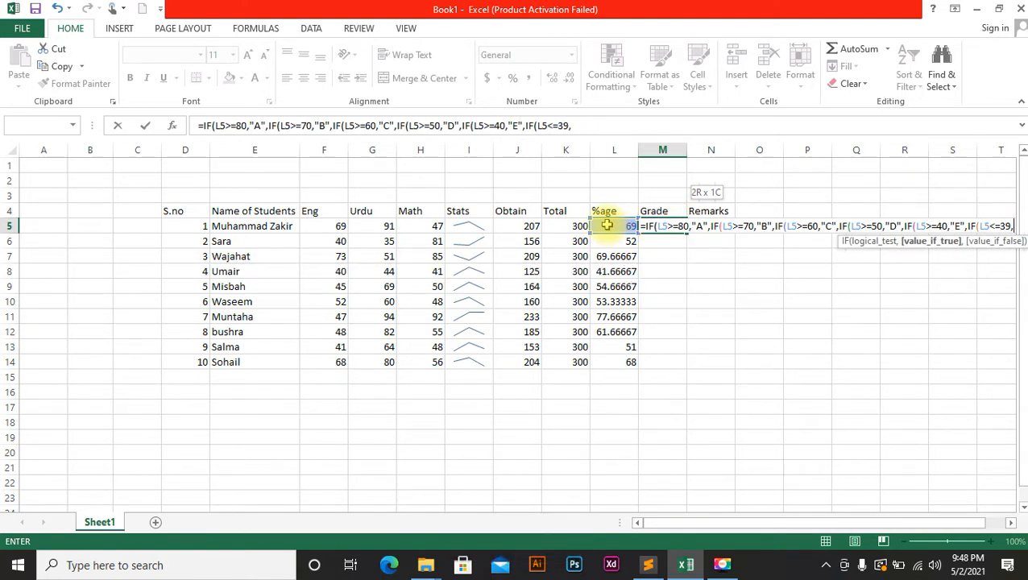
text("F")
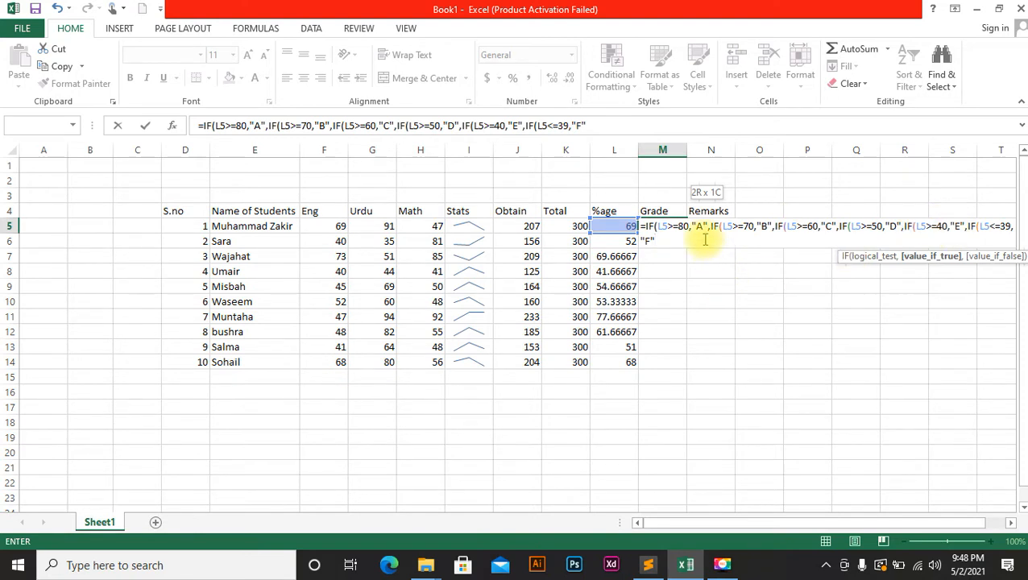
text())))))
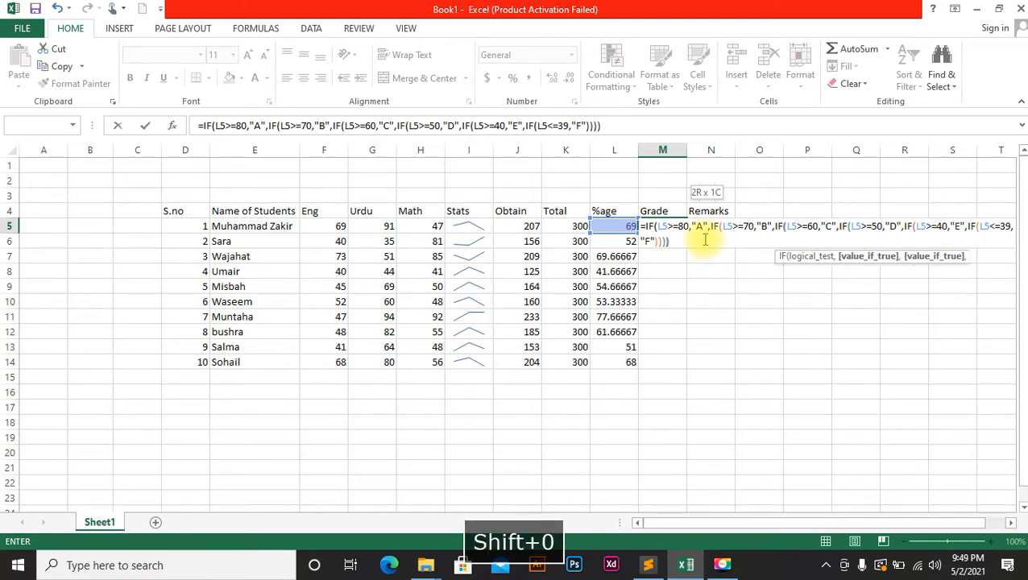
key(Return)
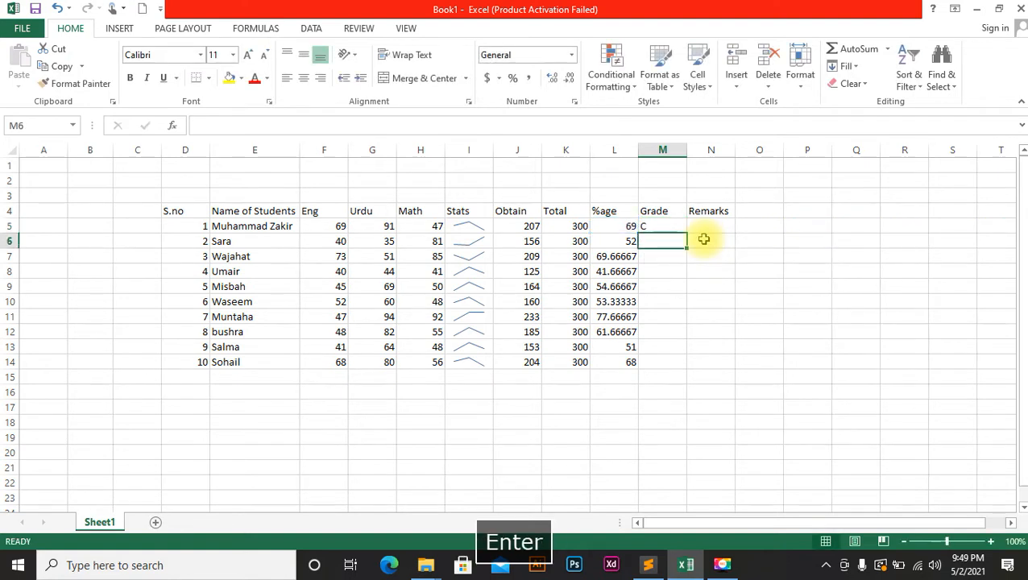
Fill the grade formula from M5 down to M14.
click(683, 230)
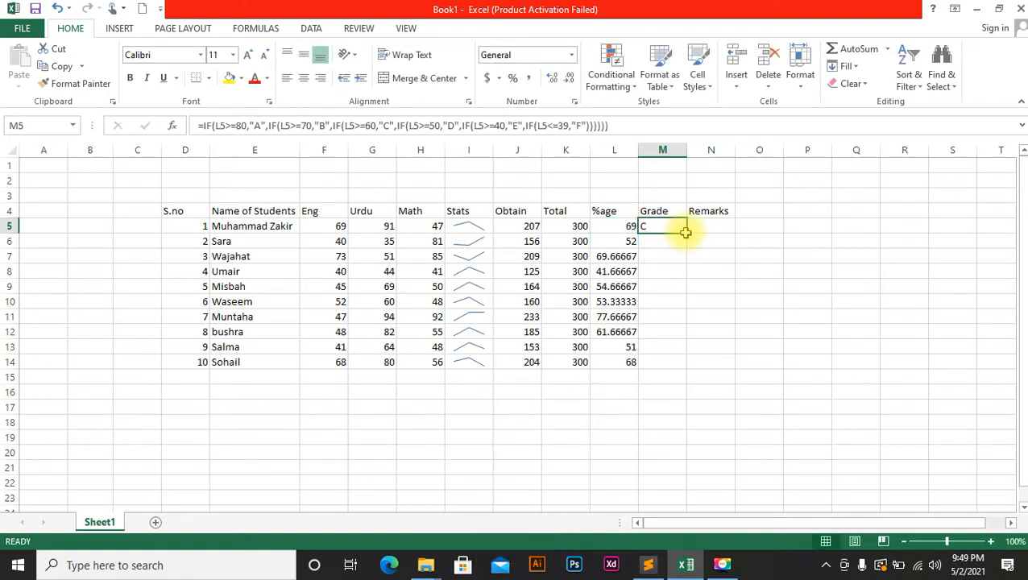
drag(686, 233, 689, 236)
click(688, 236)
click(677, 230)
double_click(687, 233)
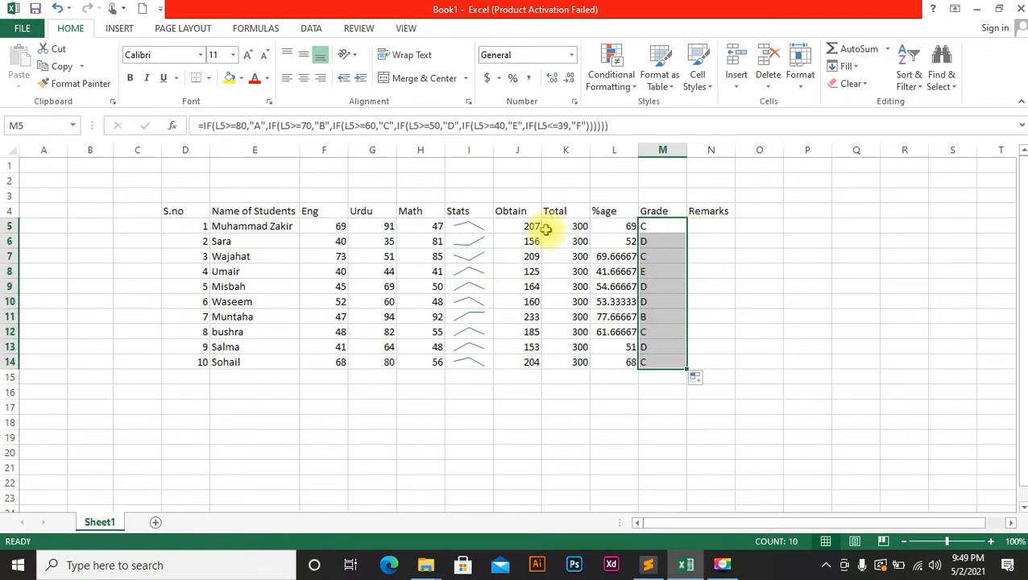
Change the English marks to 88 in F8 and 99 in F7.
click(349, 271)
click(342, 272)
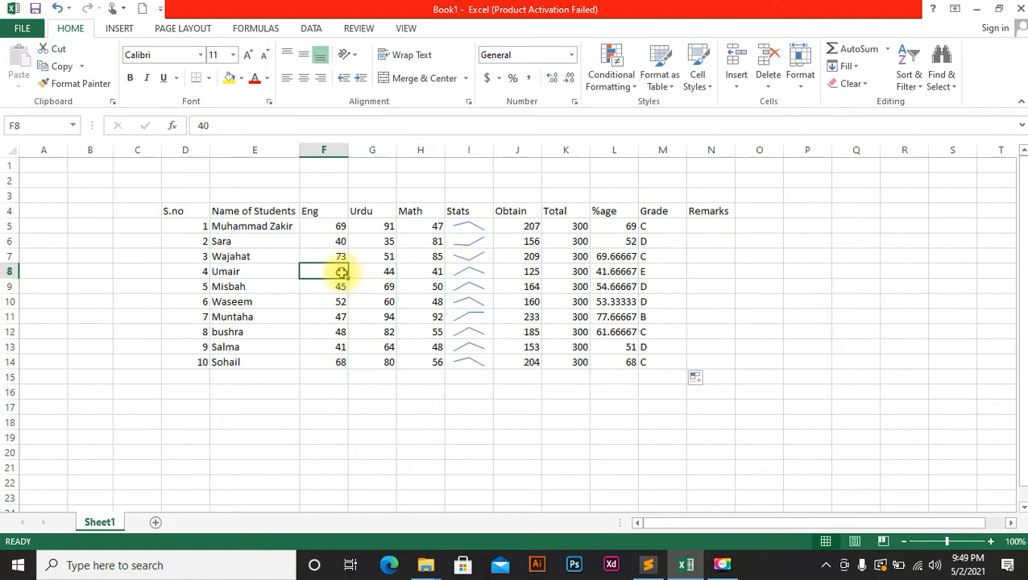
text(88)
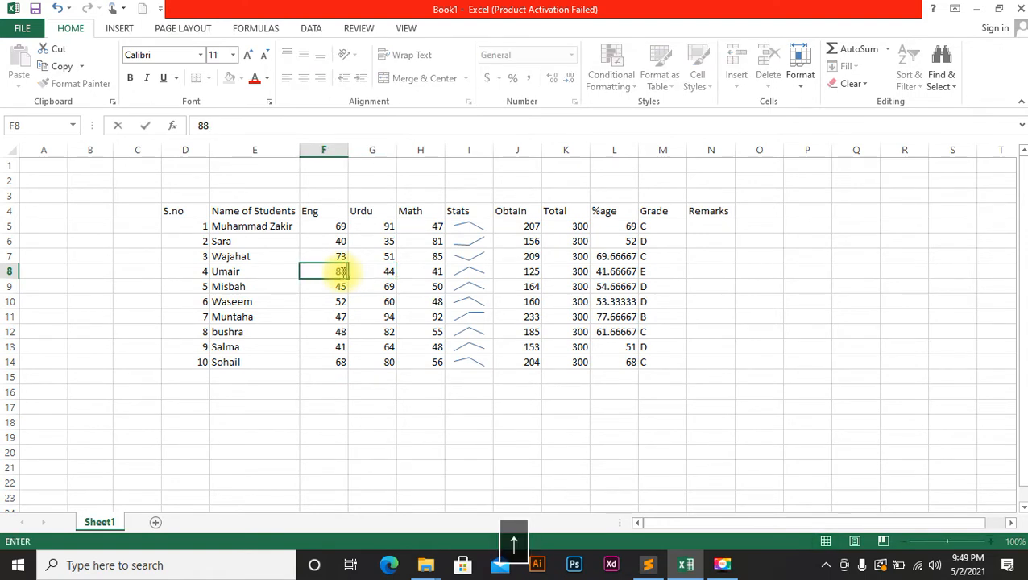
key(Up)
text(9)
key(Up)
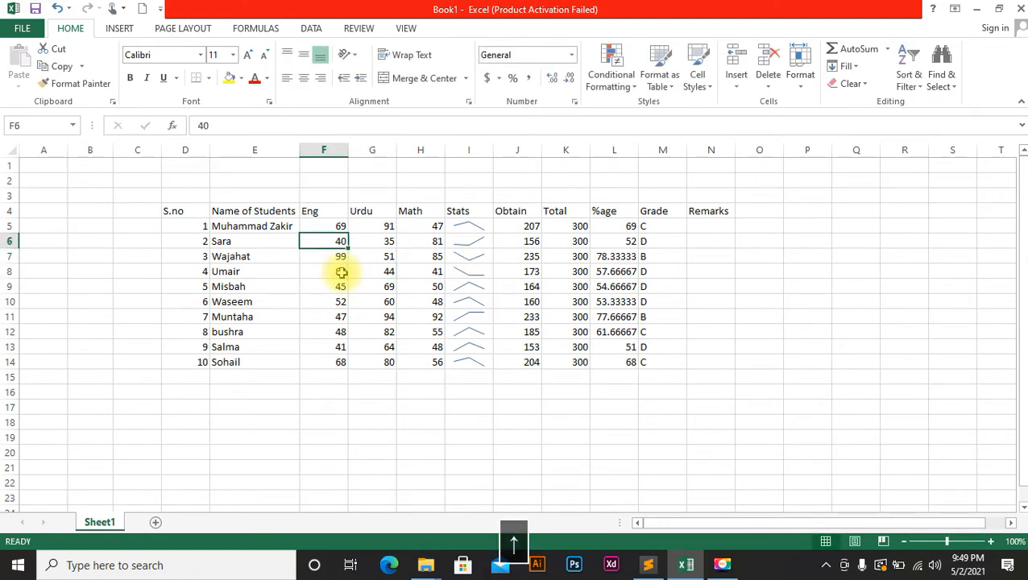
Set the row 8 student's Urdu mark to 95 and Math mark to 88.
click(377, 271)
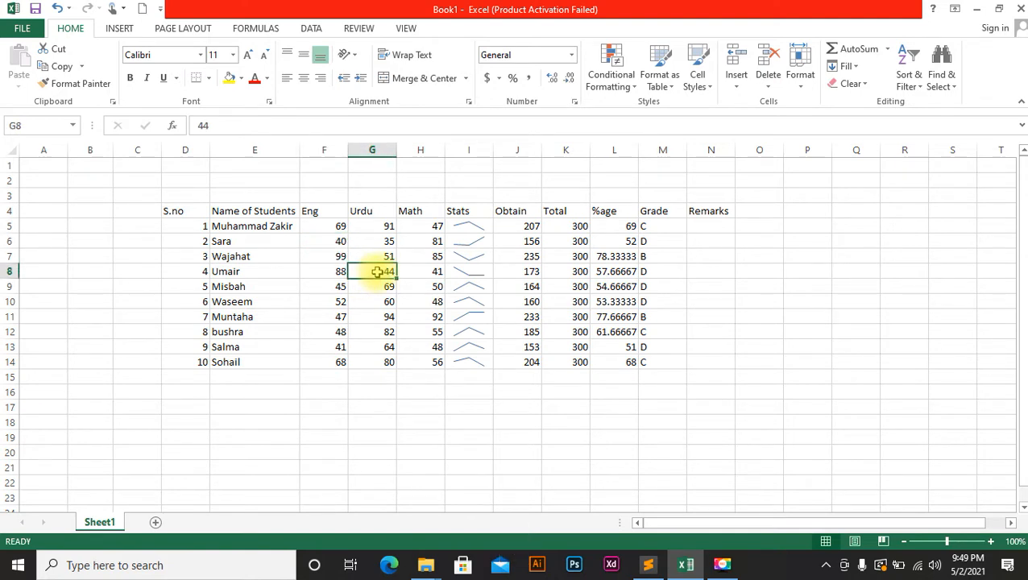
text(88)
click(437, 273)
text(88)
click(432, 339)
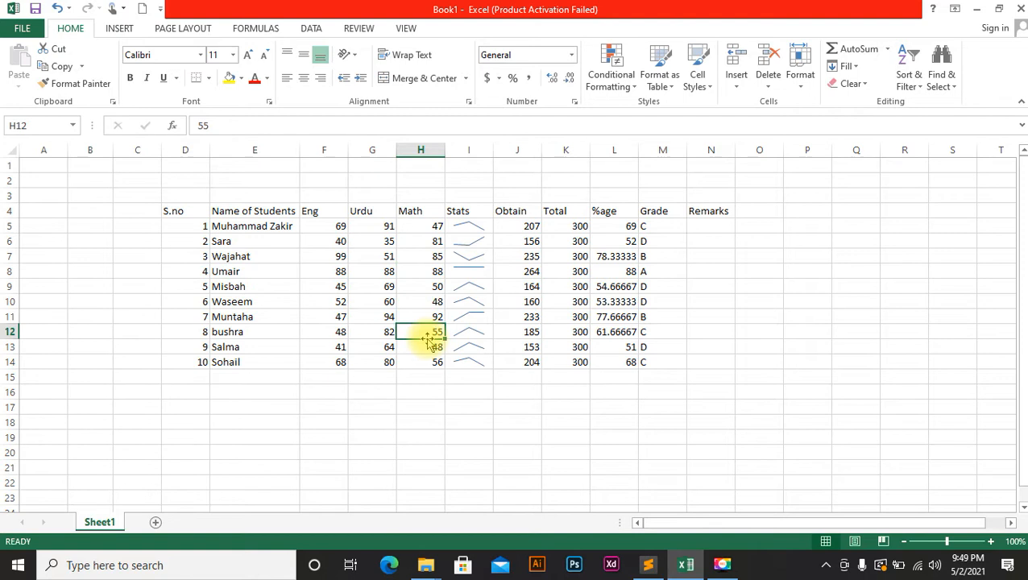
click(386, 270)
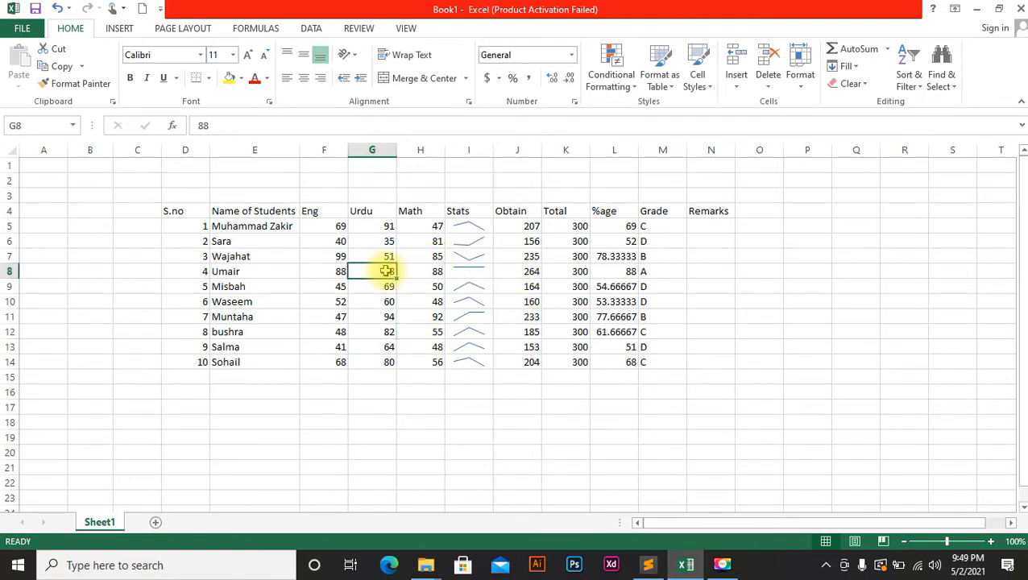
text(95)
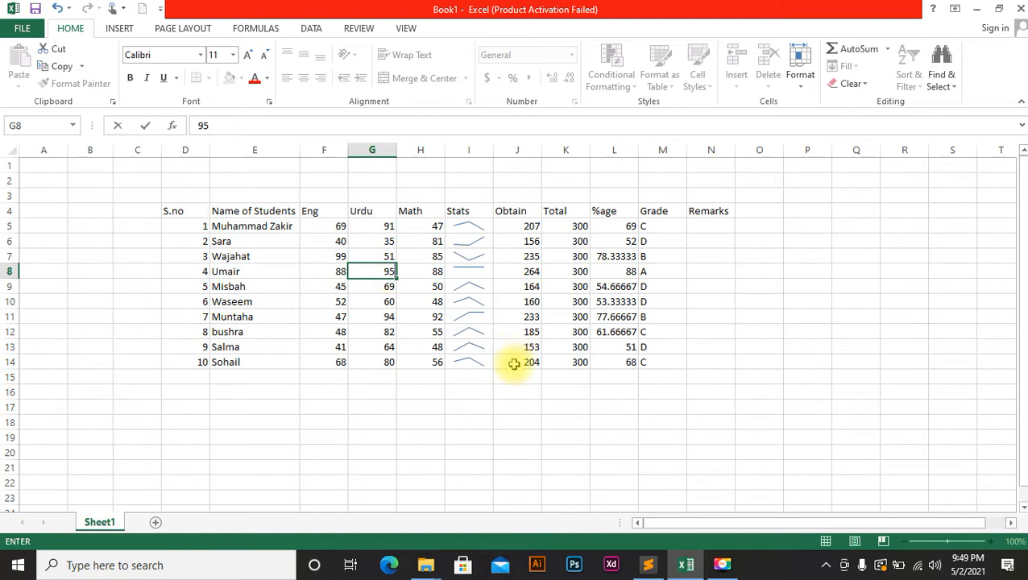
click(537, 405)
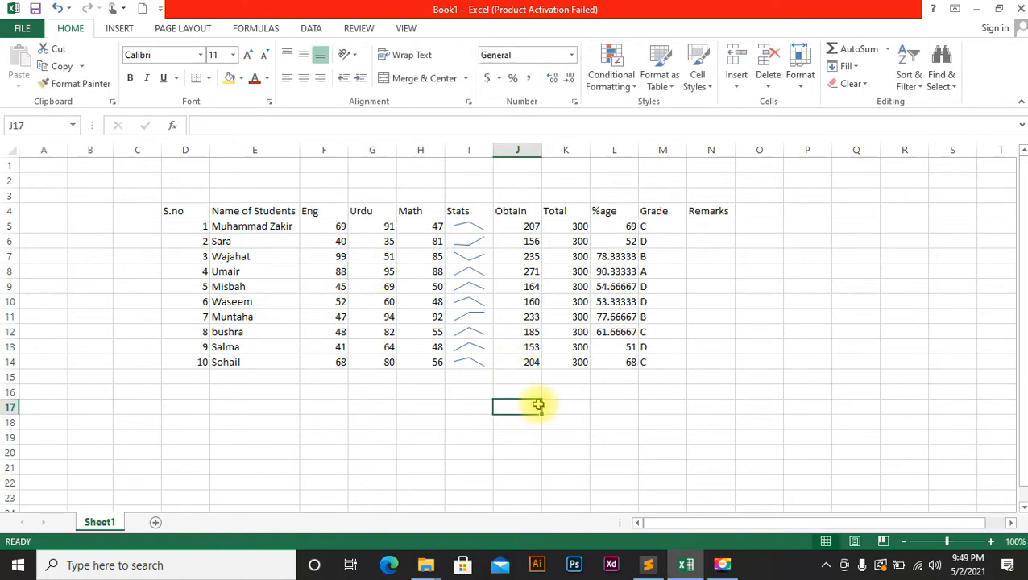
Enter =IF(L5>=40,"Satisfactory",IF(L5<=39,"Unsatisfactory")) in N5.
click(709, 226)
text(=)
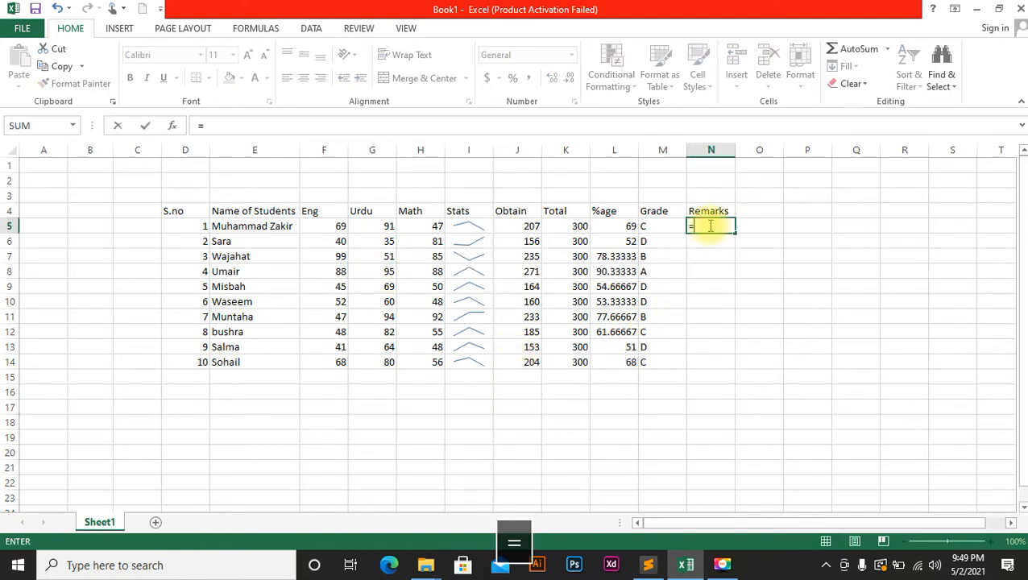
text(IF)
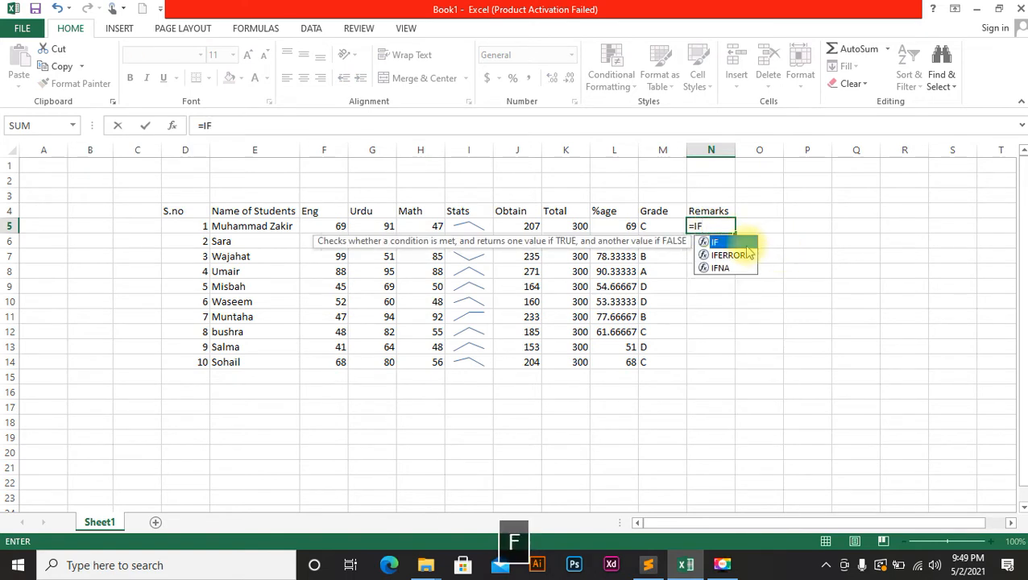
double_click(741, 243)
click(617, 229)
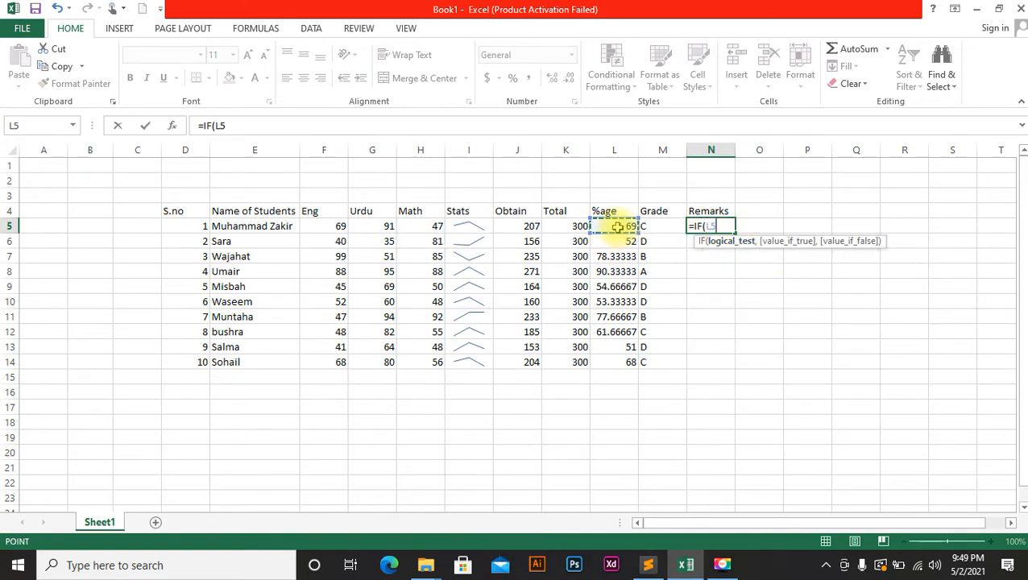
text(>-)
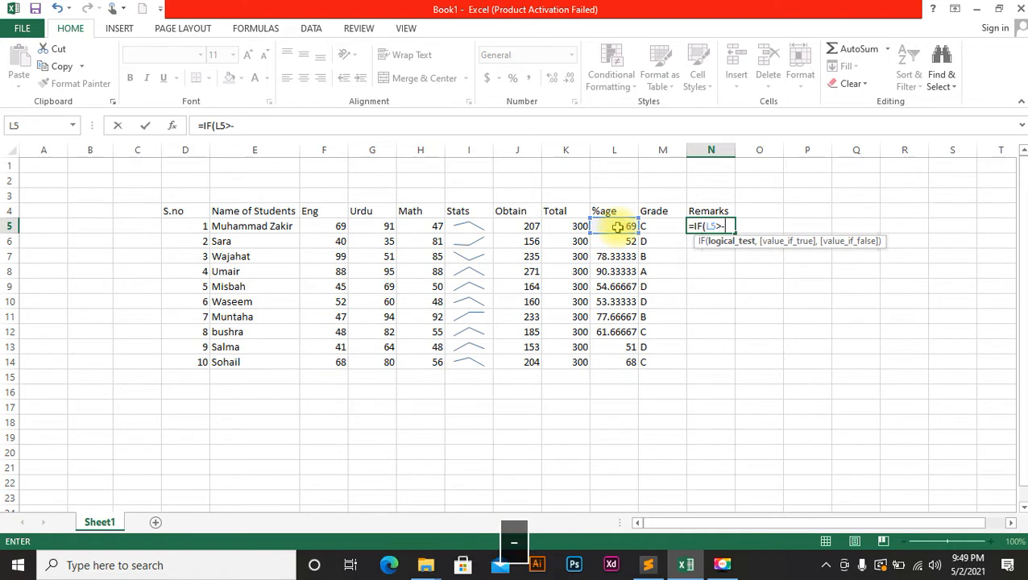
key(Home)
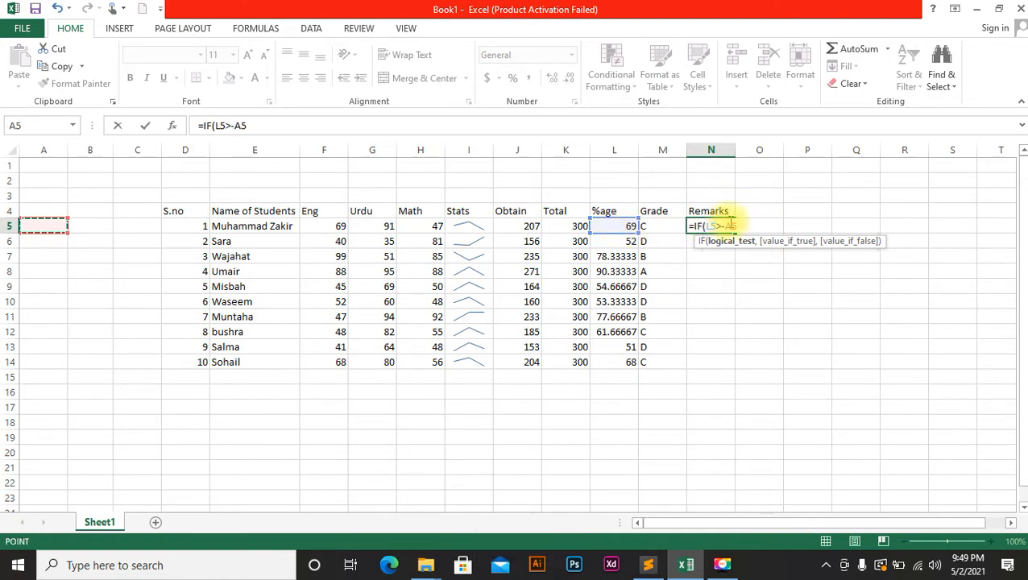
key(BackSpace)
key(BackSpace)
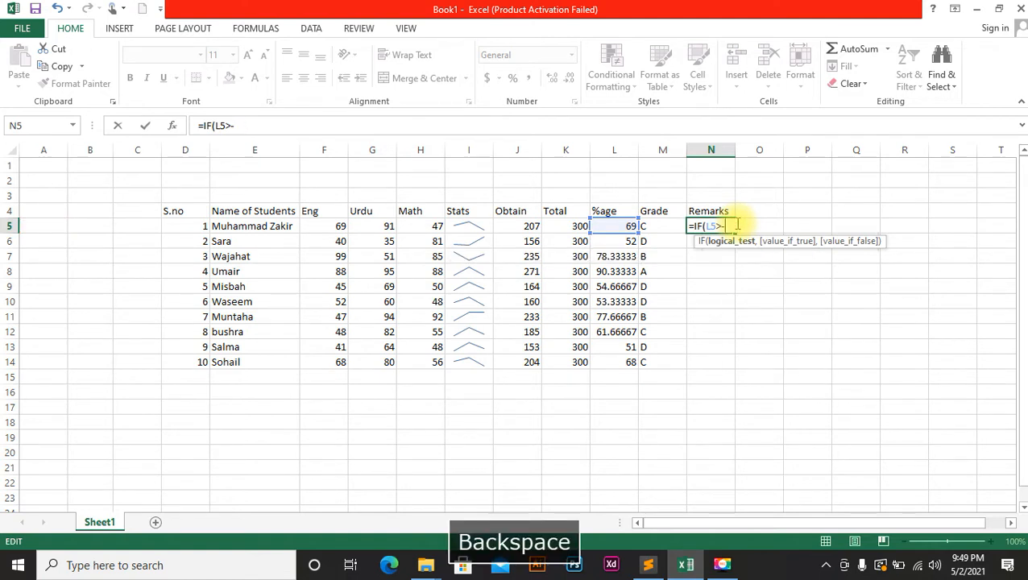
text(=)
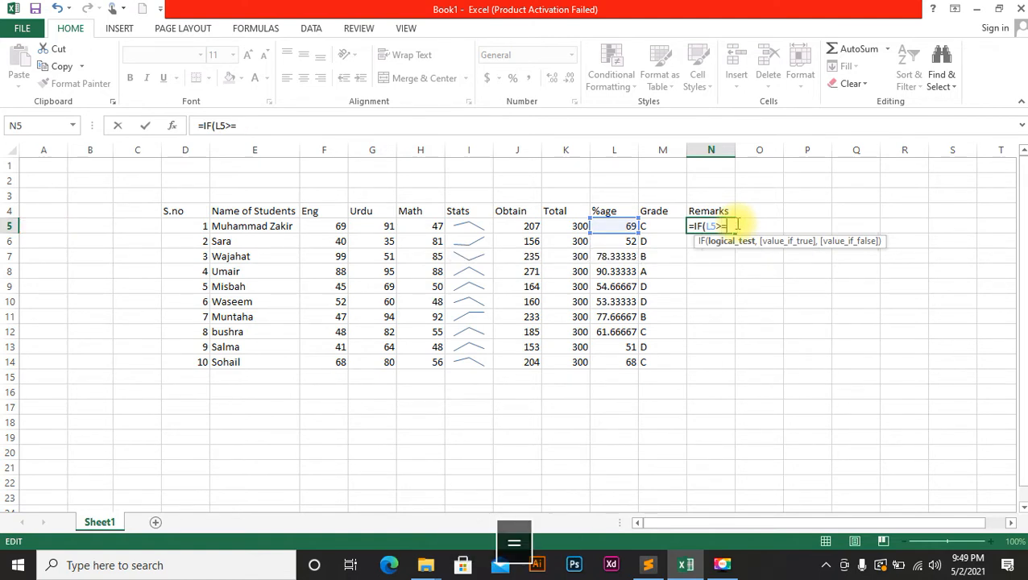
text(4)
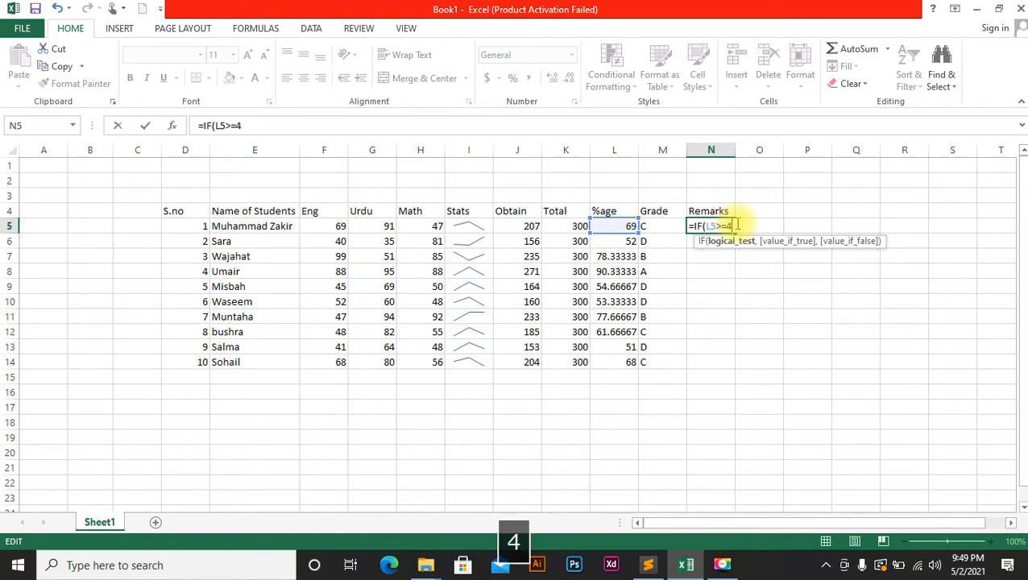
text(0,")
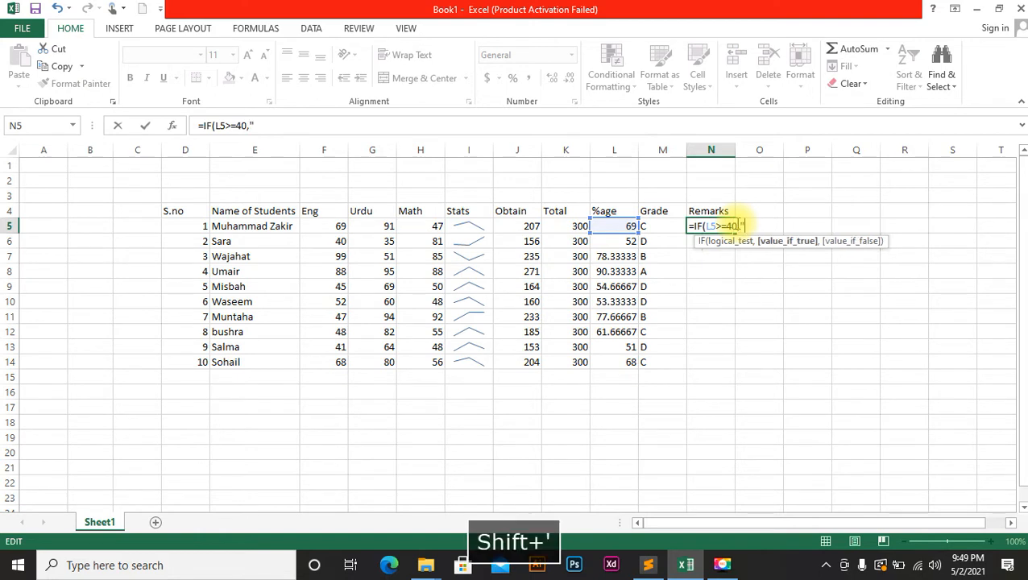
text(sAT)
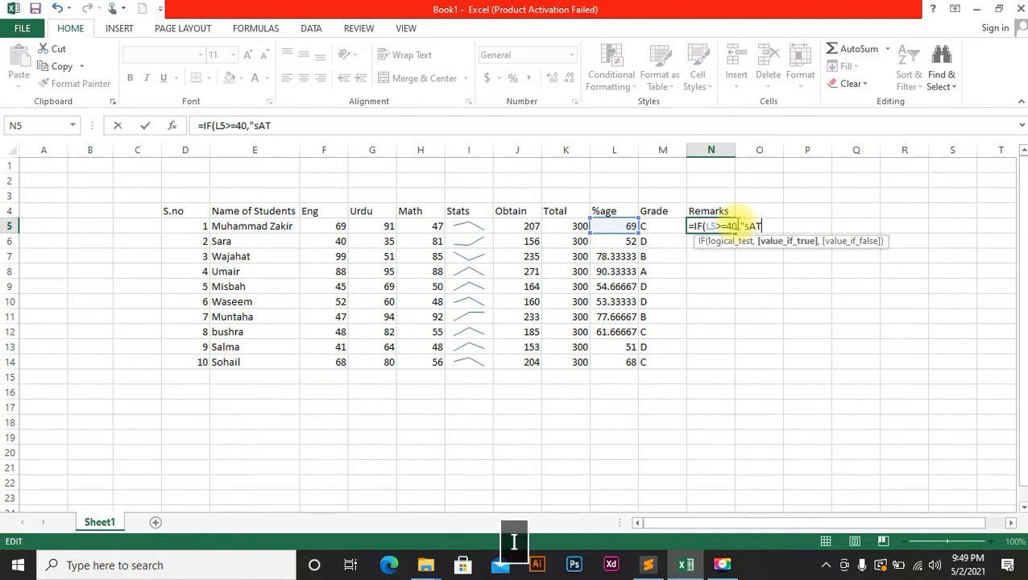
text(ISFACTORY")
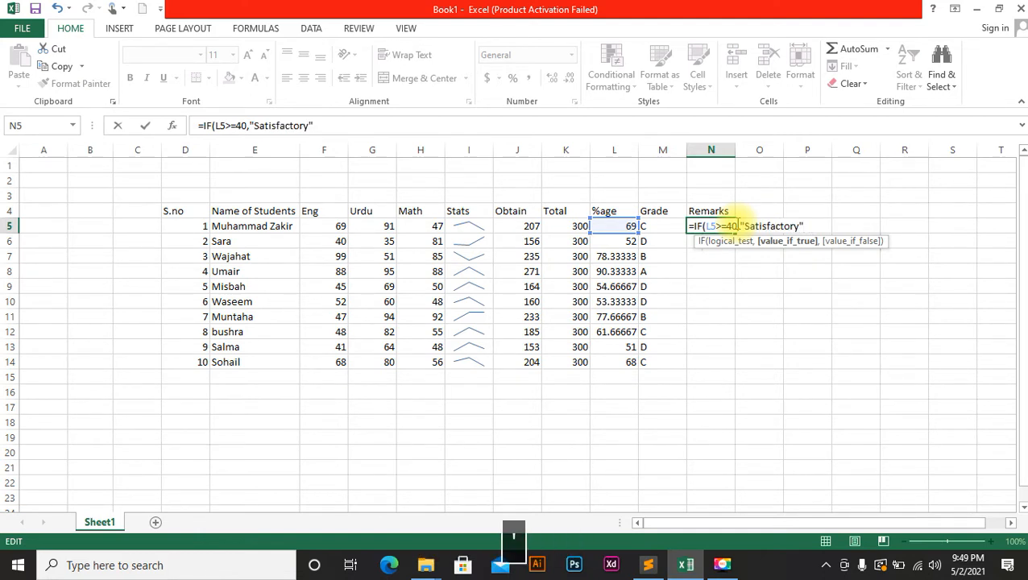
text(,)
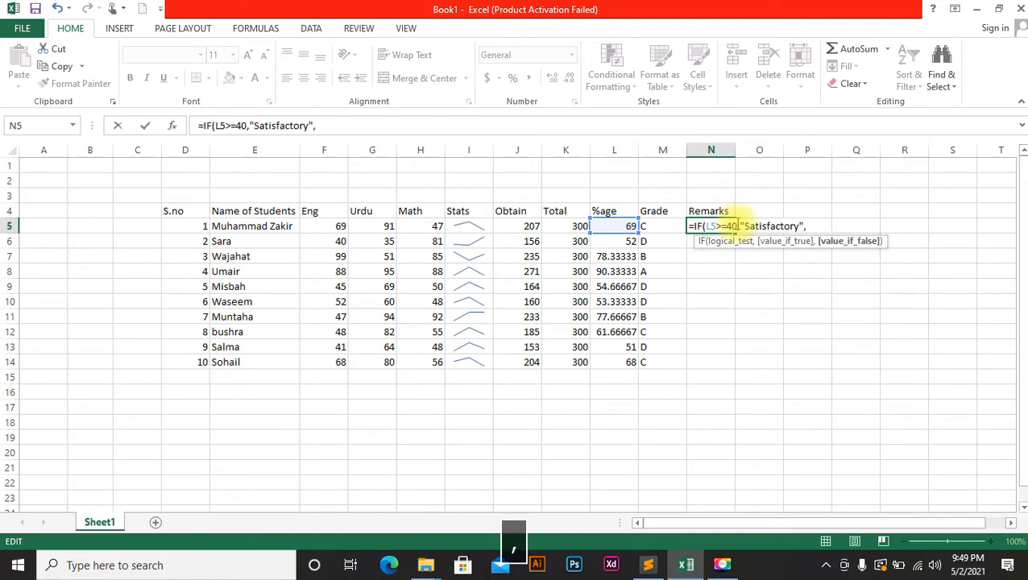
text(if)
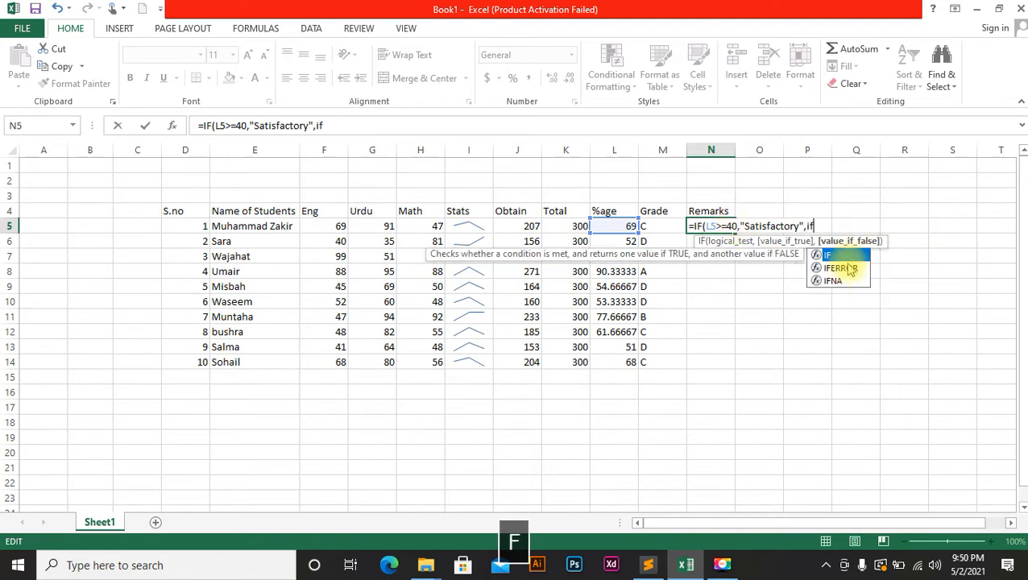
double_click(838, 255)
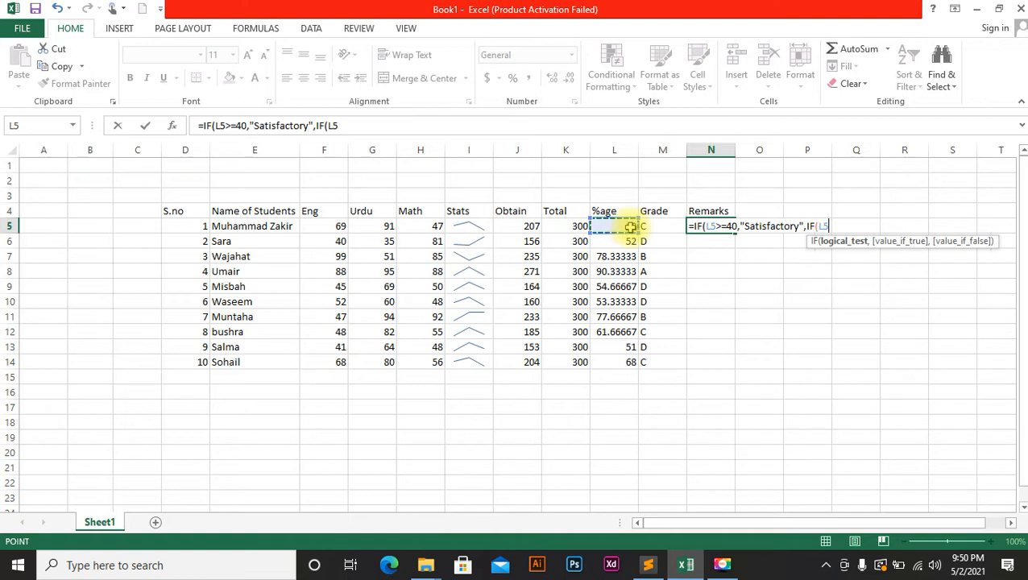
text(<=)
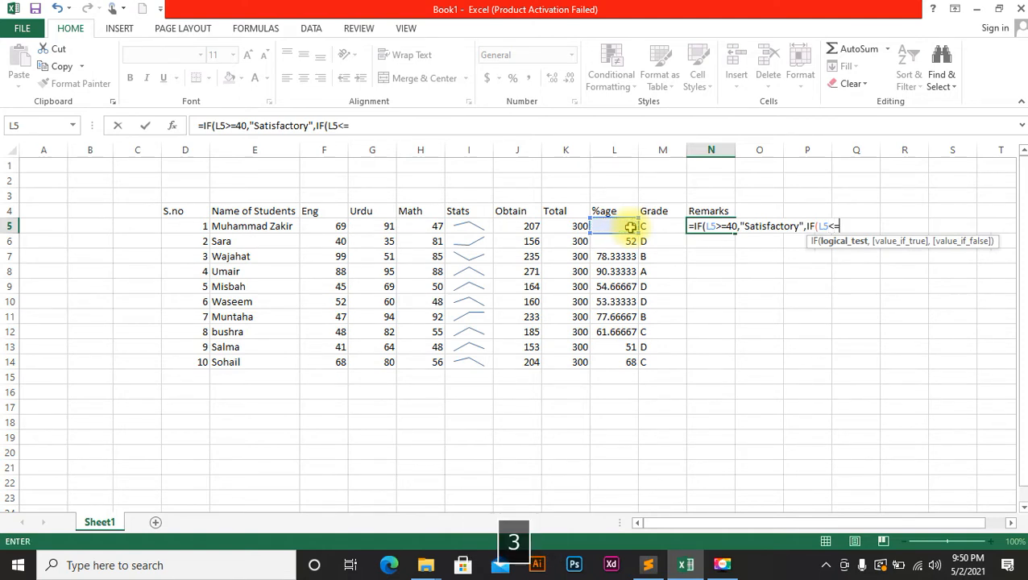
text(39,)
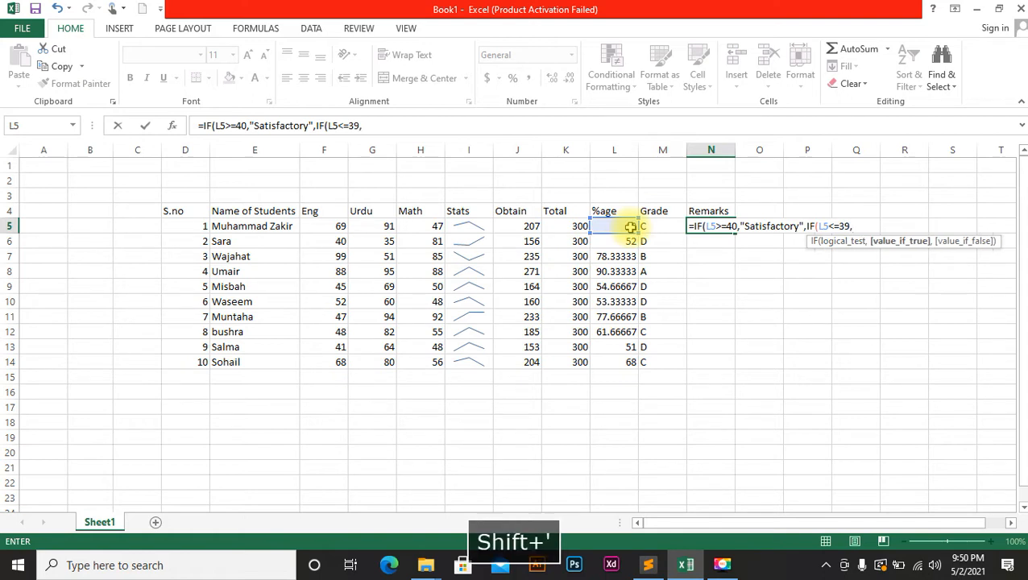
text("Unsatisfactor)
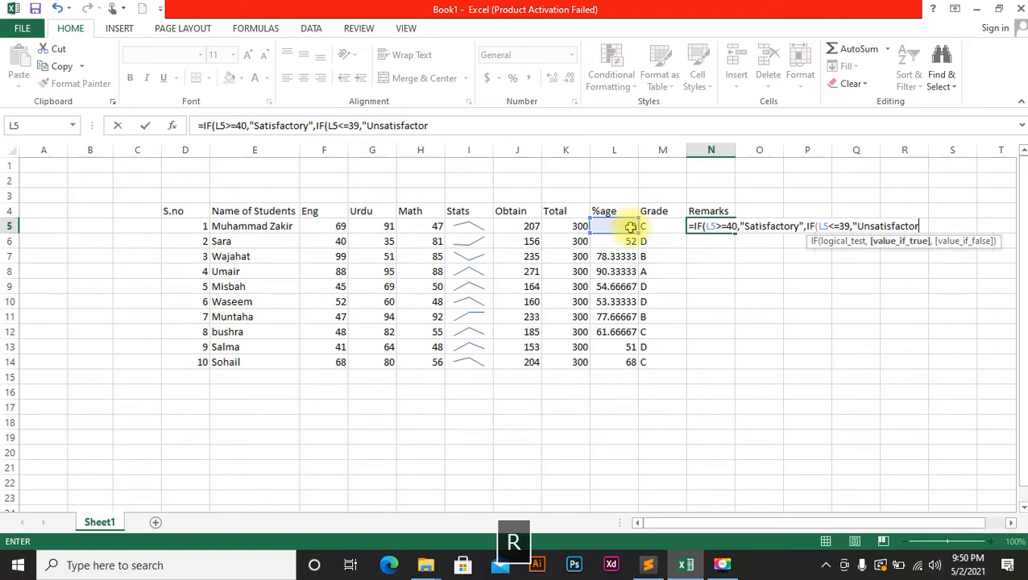
text(y")
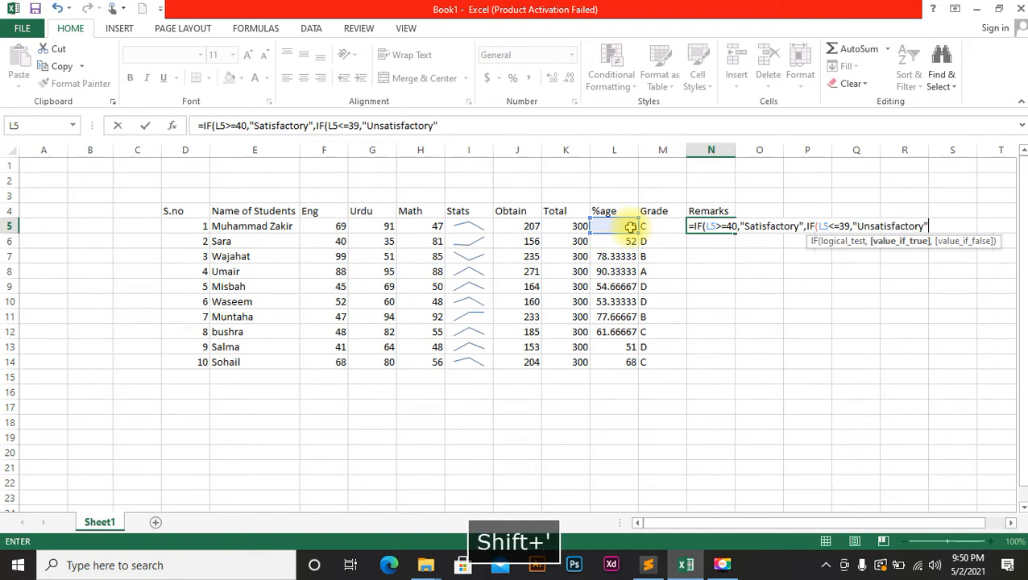
text()))
key(Return)
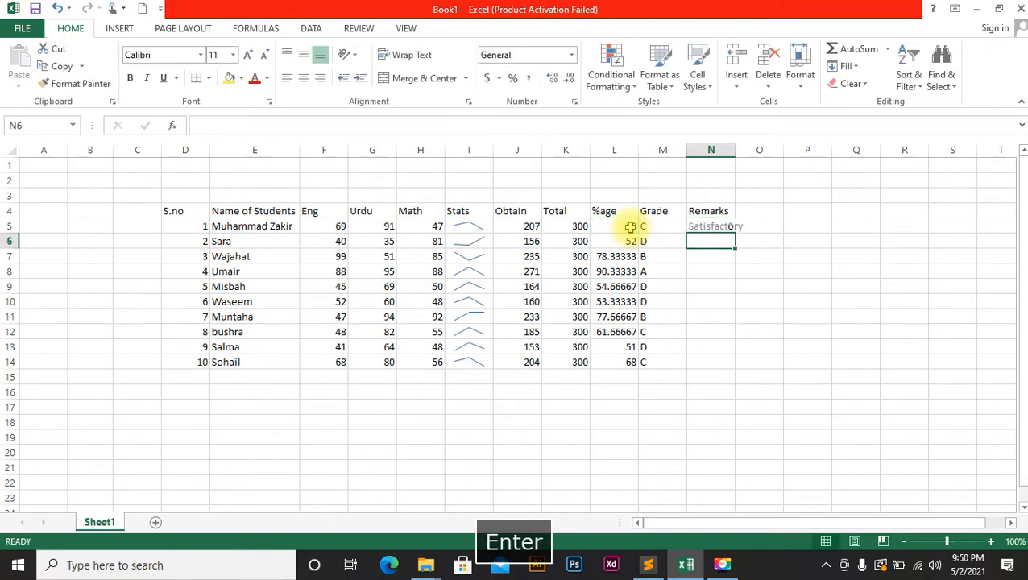
Fill the remarks formula down to N14 and autofit column N's width.
click(715, 226)
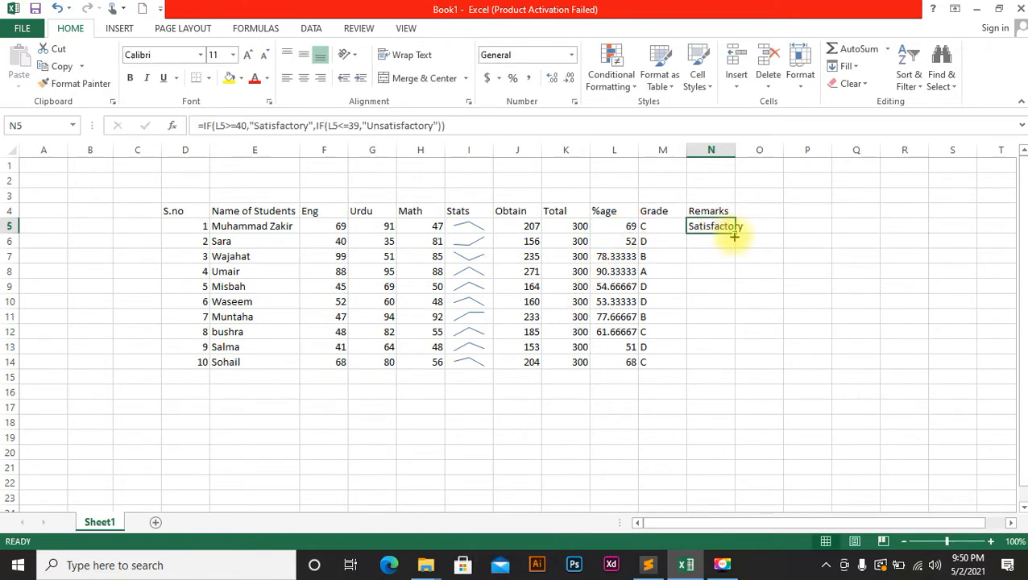
double_click(736, 233)
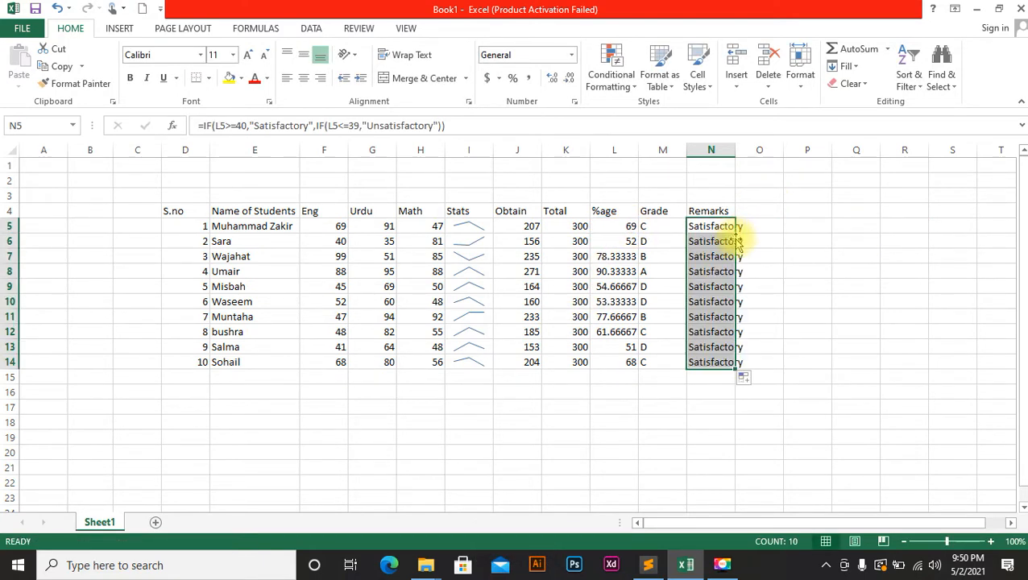
double_click(735, 149)
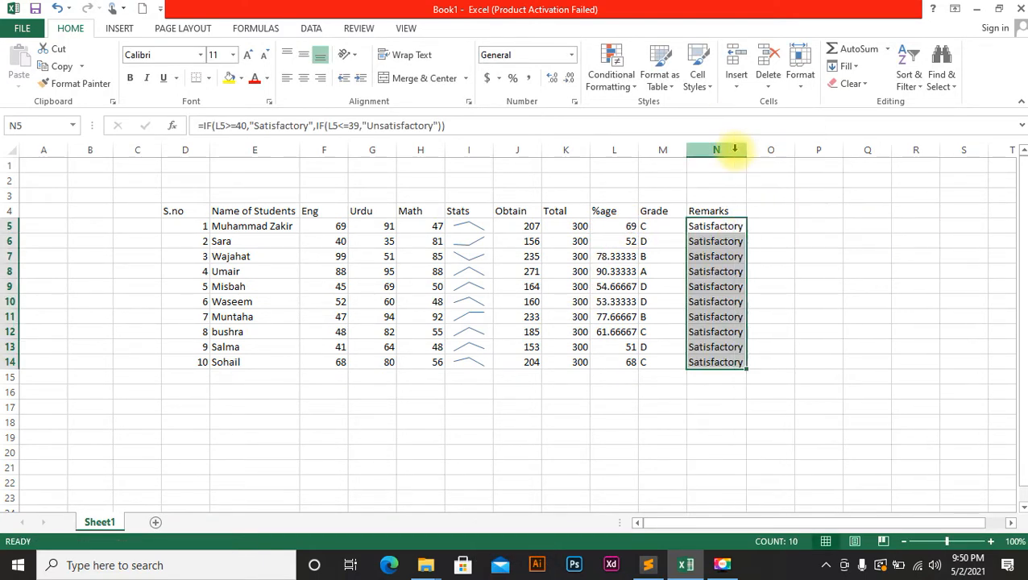
click(345, 365)
Change row 14's marks to 33 English, 33 Urdu and 32 Math.
text(33)
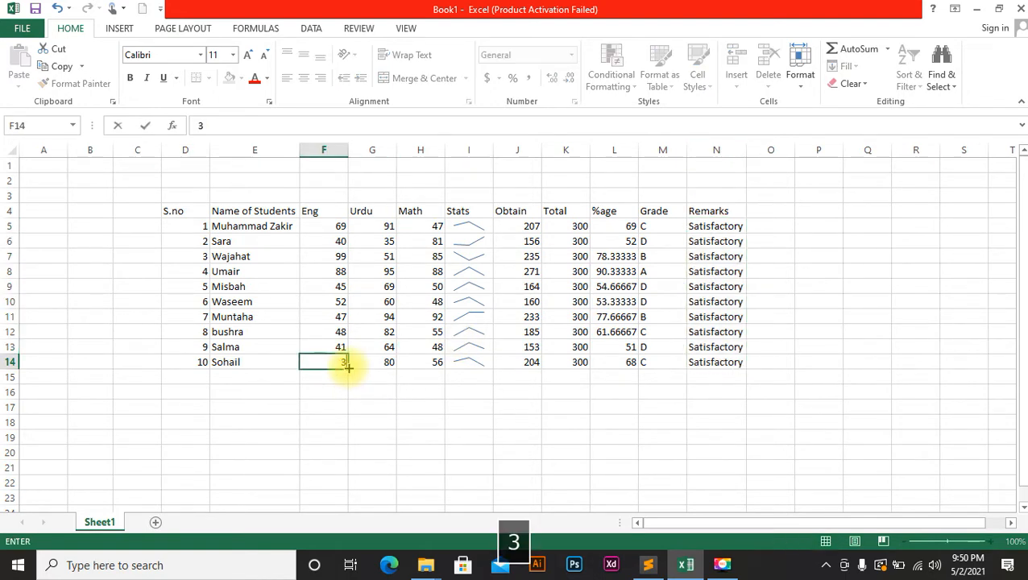
key(Right)
text(44)
key(Right)
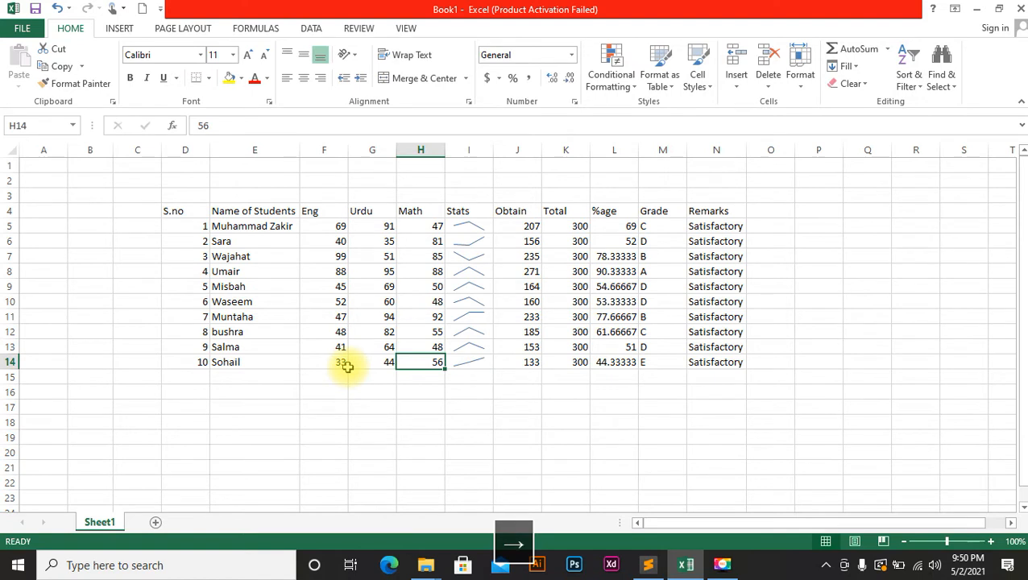
key(Left)
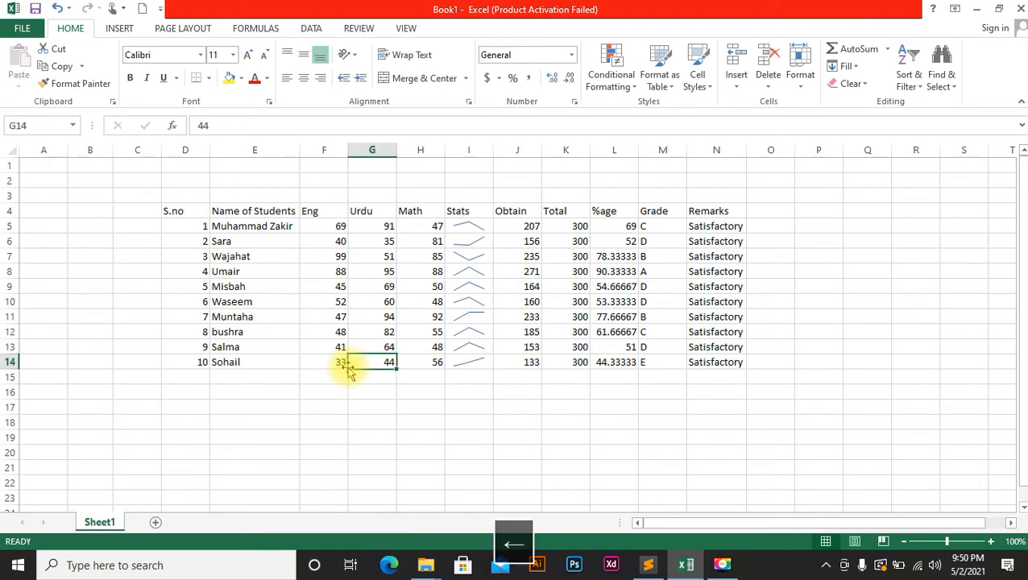
text(33)
key(Right)
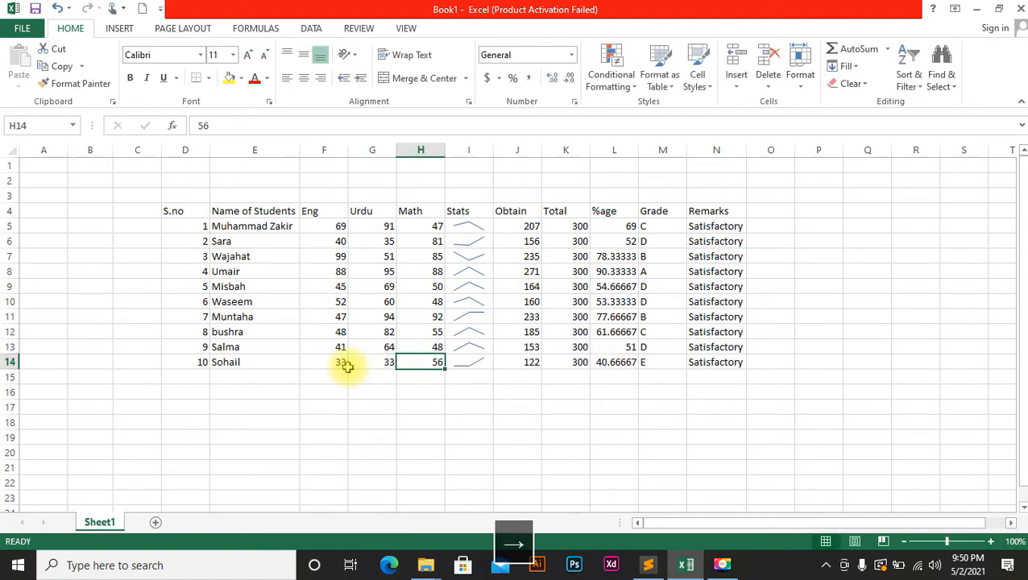
key(Right)
key(Delete)
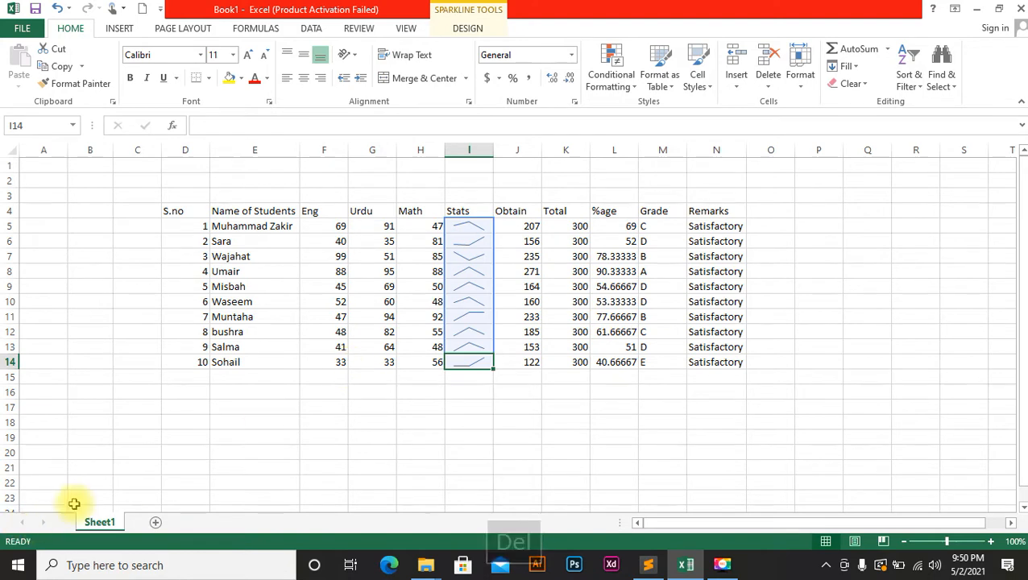
click(438, 360)
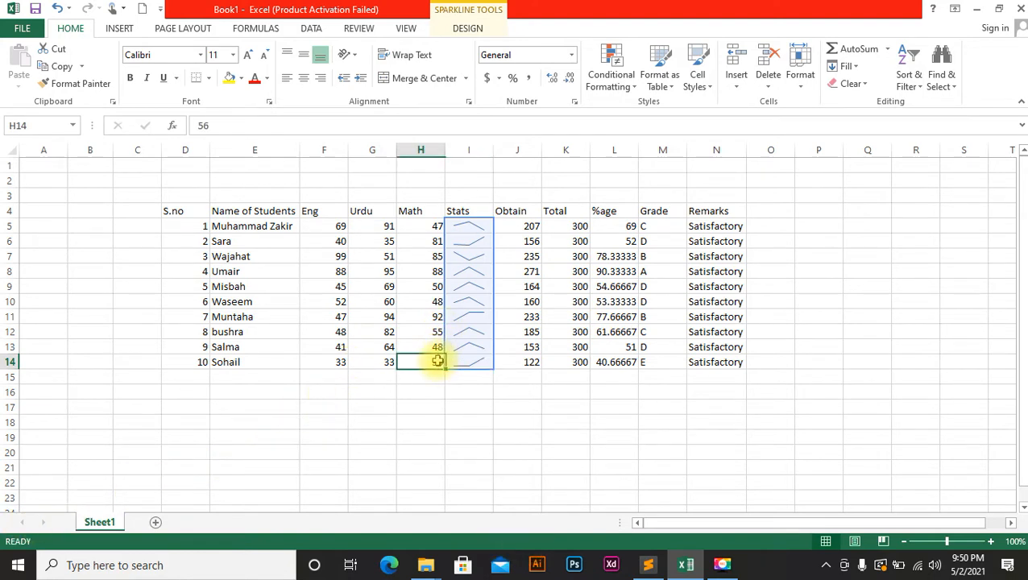
text(32)
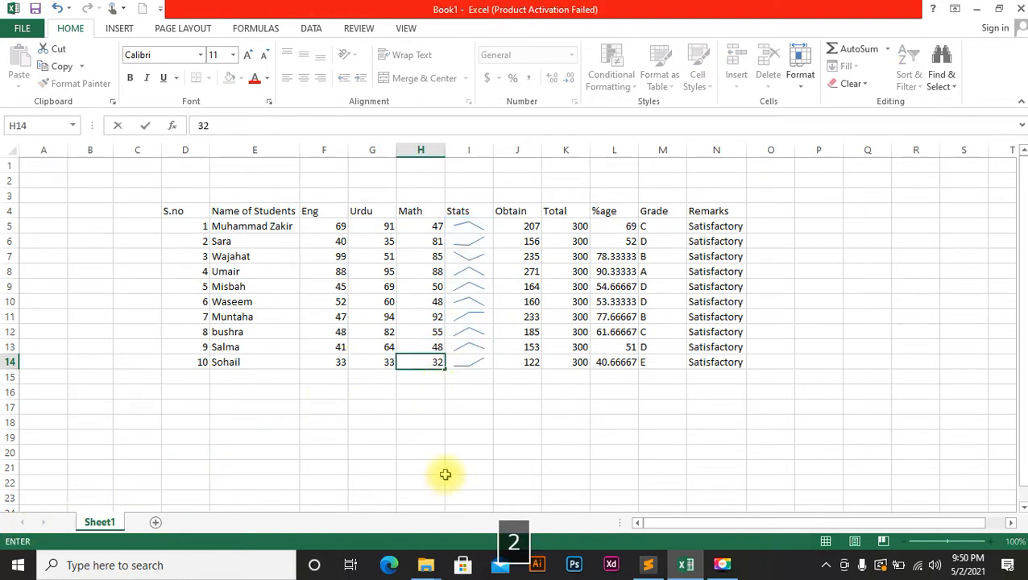
click(446, 474)
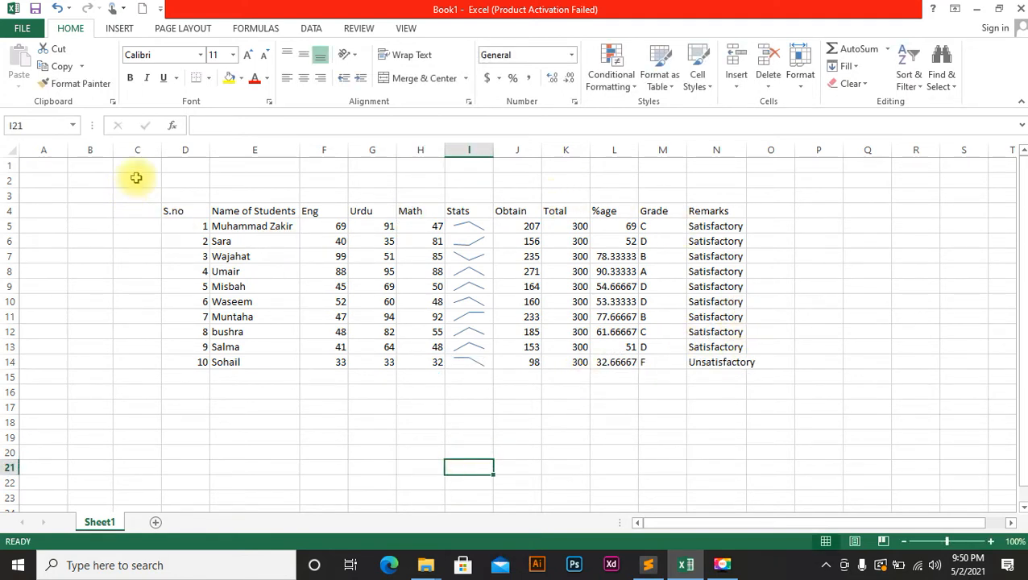
Select the blank cells D1:N3 above the table and bring up their context menu.
drag(177, 167, 730, 193)
click(730, 192)
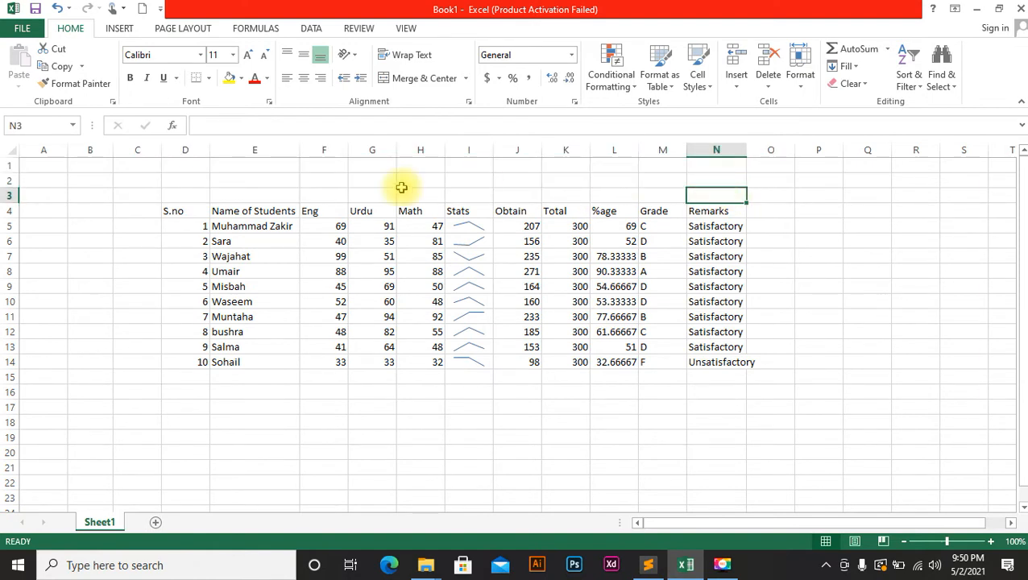
right_click(205, 192)
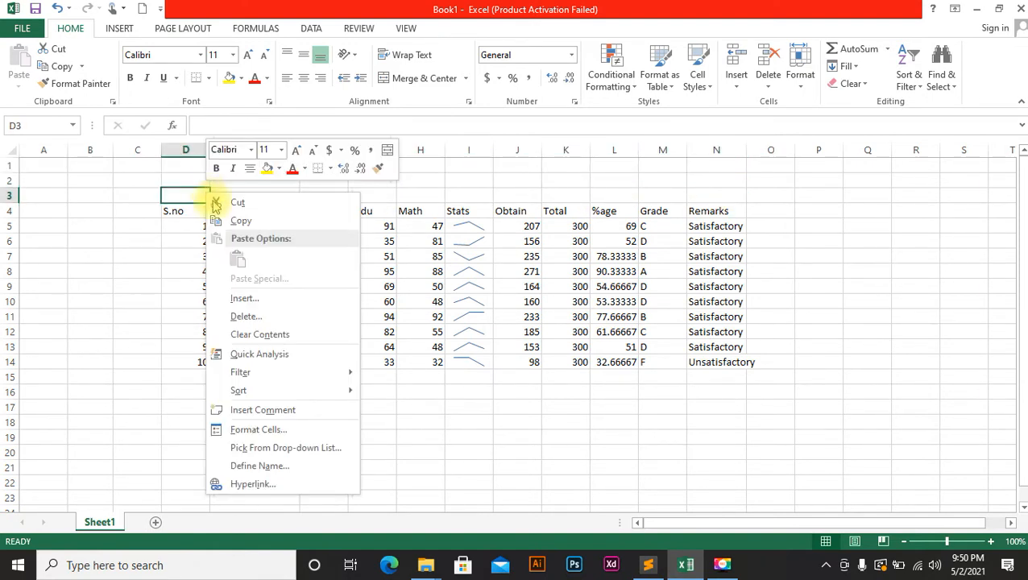
Insert entire blank rows above the marksheet, pushing the headings down to row 8.
click(278, 307)
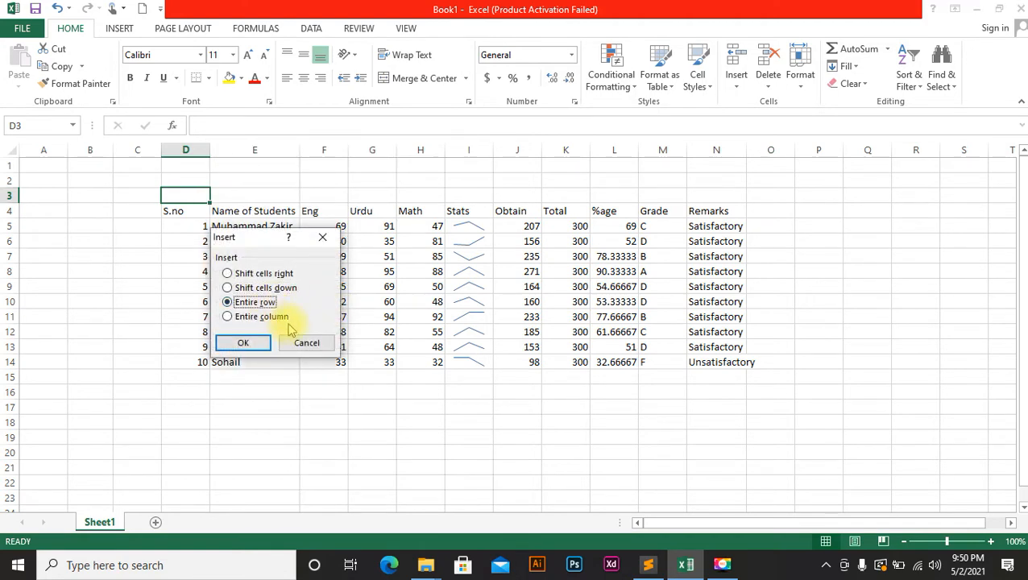
click(258, 343)
drag(188, 165, 705, 190)
right_click(705, 194)
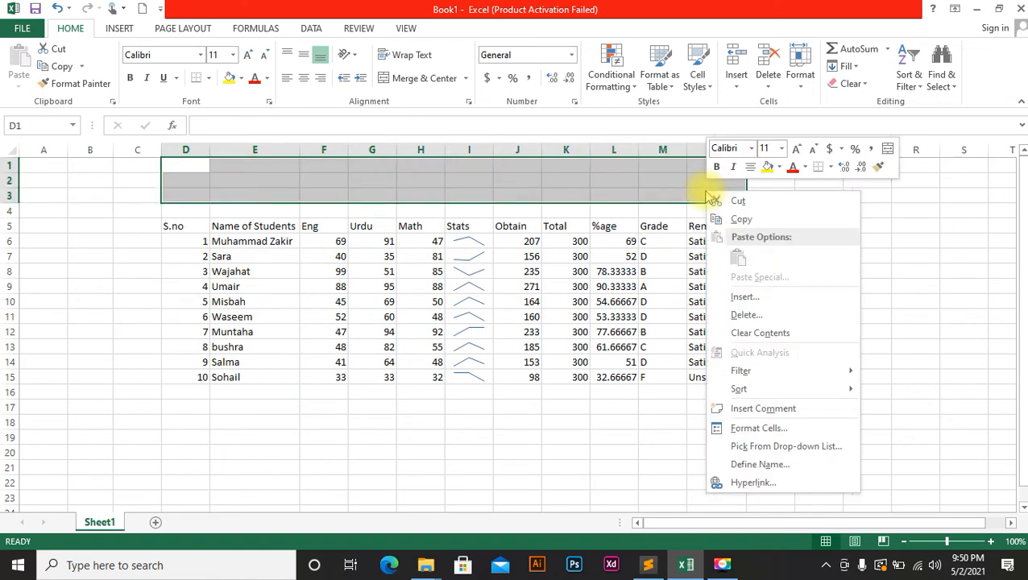
click(733, 297)
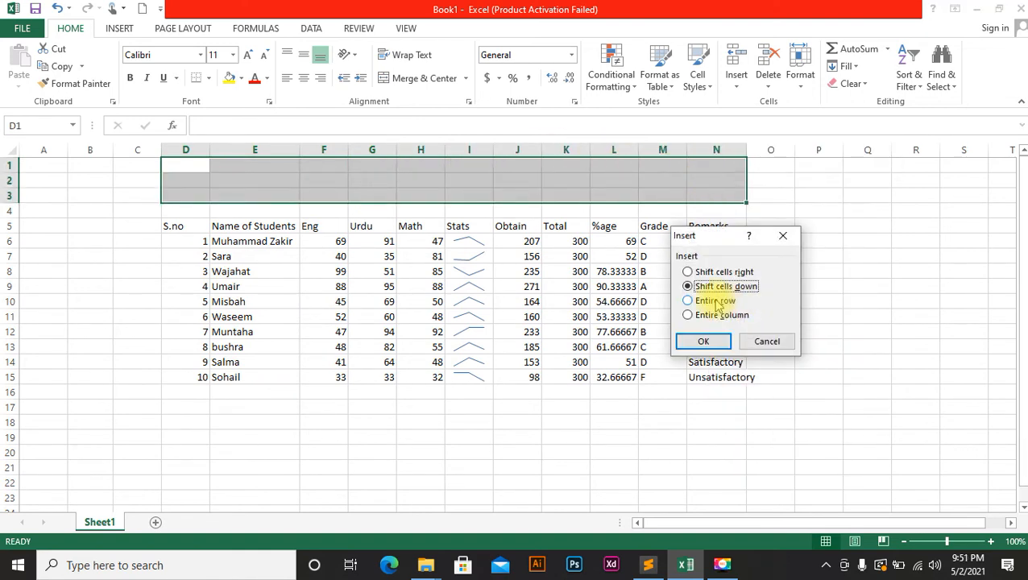
click(715, 304)
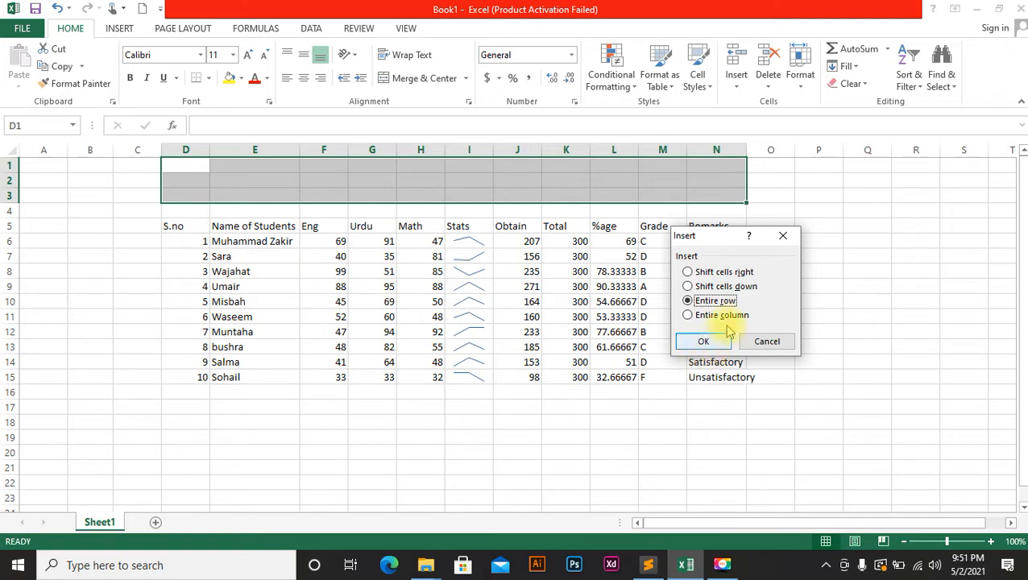
click(704, 343)
click(825, 240)
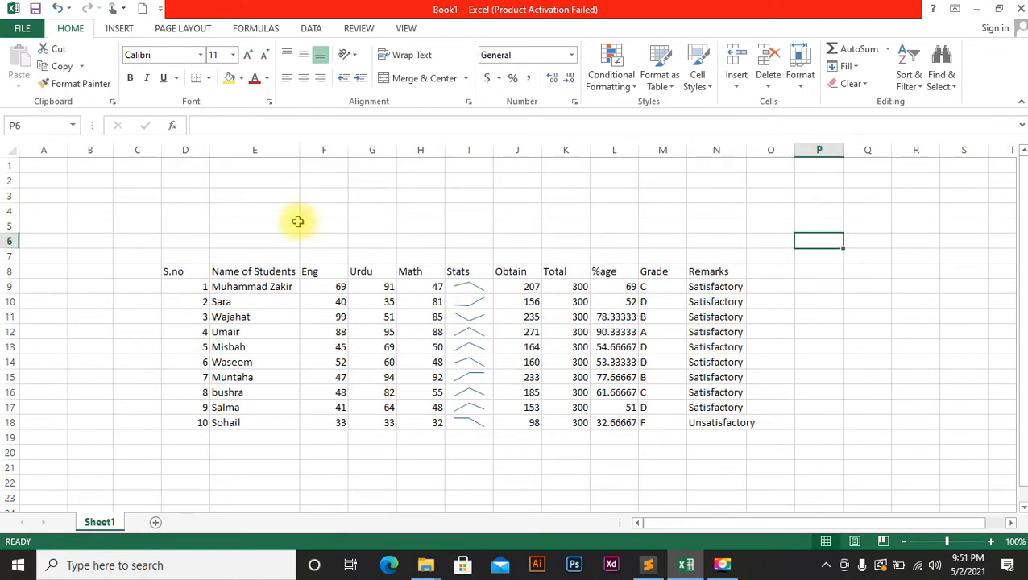
Merge and center D1:N4 into a single title cell.
drag(172, 166, 707, 212)
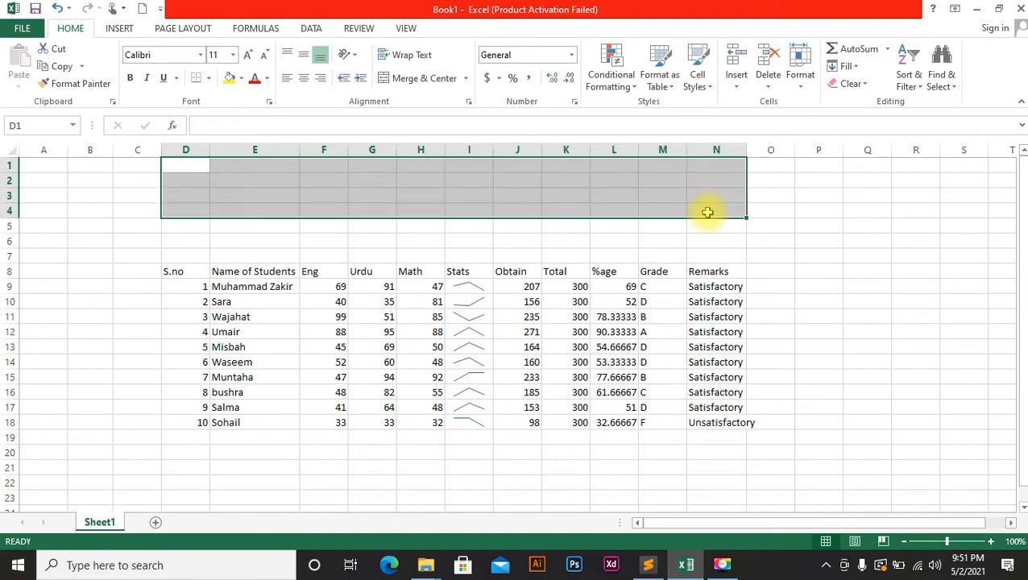
click(407, 79)
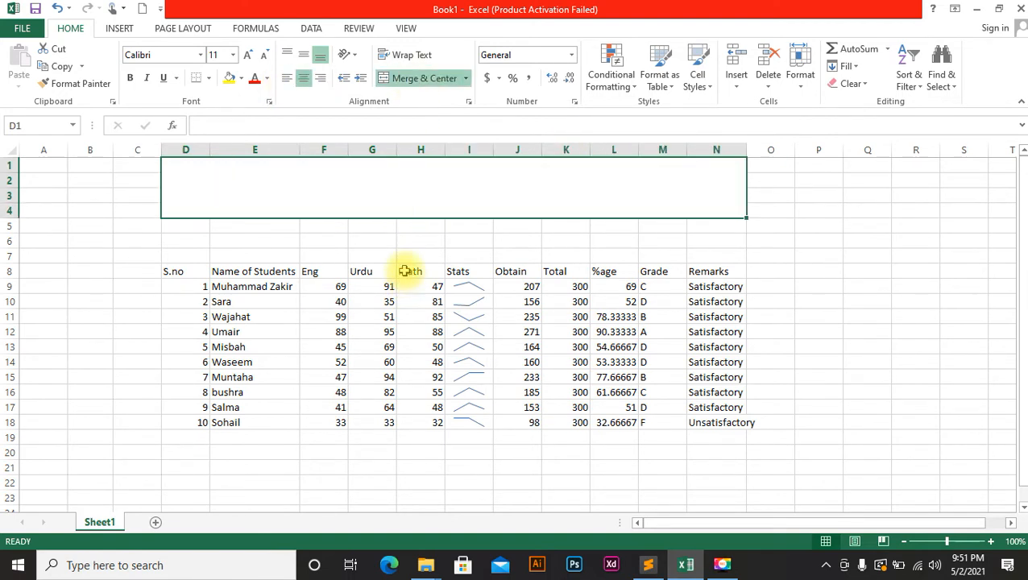
click(407, 244)
Merge and center D6:N6 into a single subtitle cell.
drag(195, 239, 714, 242)
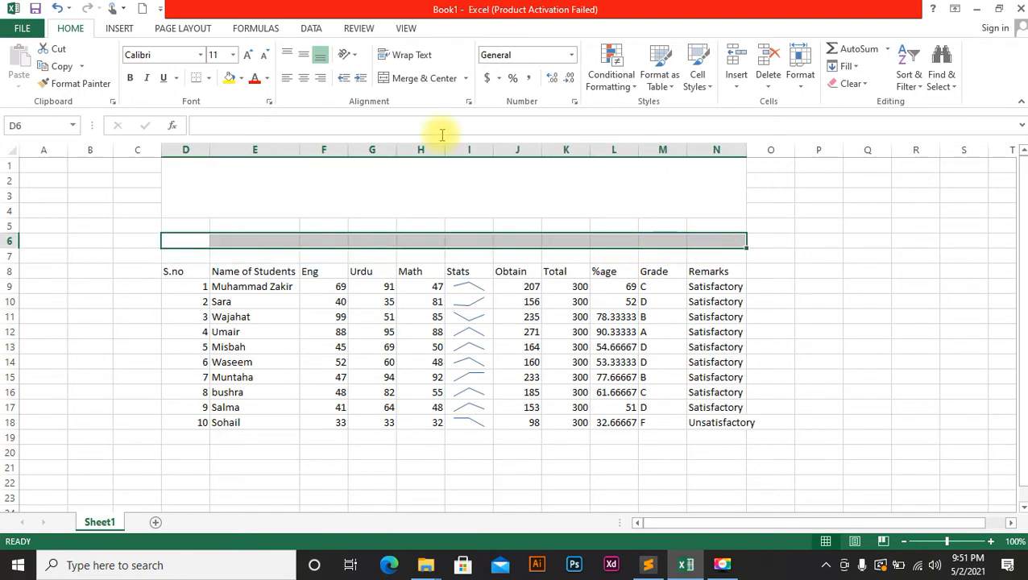
click(419, 78)
click(387, 199)
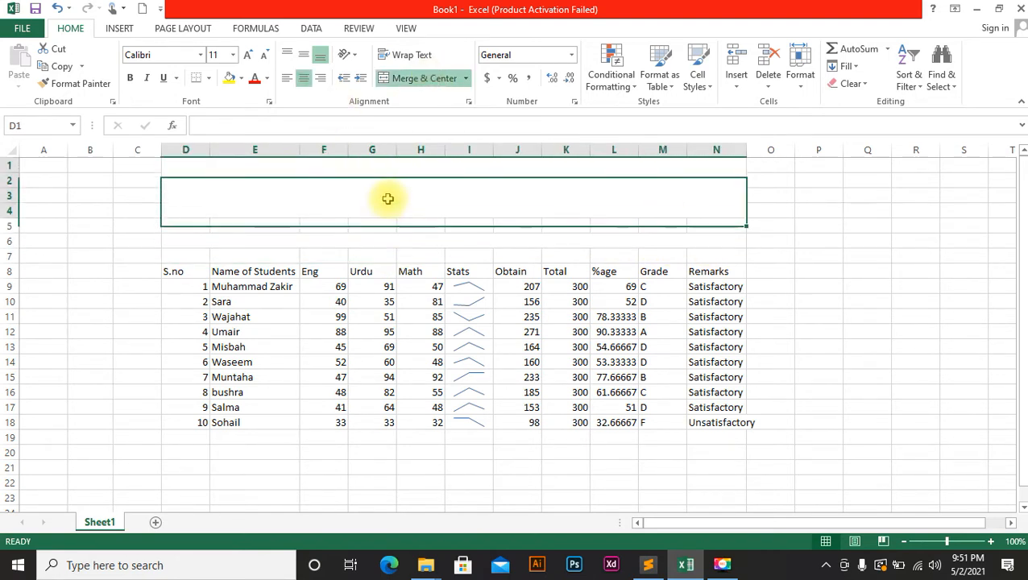
key(Caps_Lock)
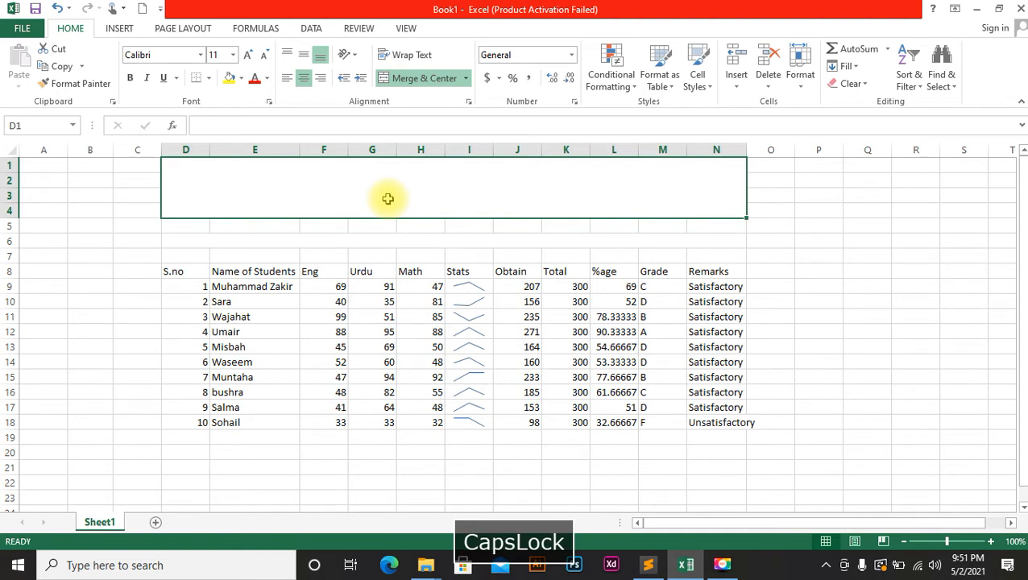
Enter 'ALI GRAMMER PUBLIC SCHOOL' in the merged title cell D1.
text(P)
key(BackSpace)
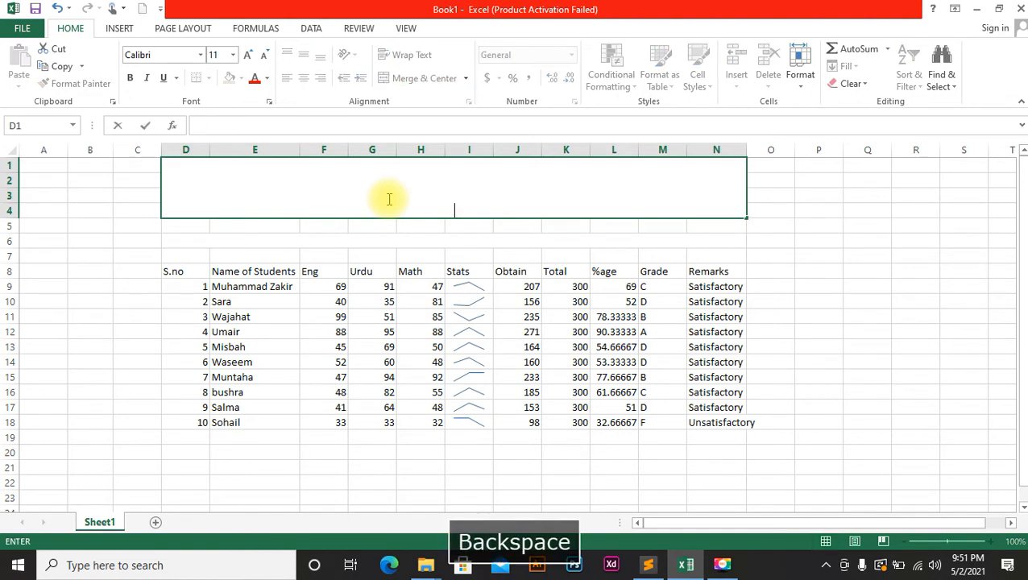
text(M)
key(Caps_Lock)
text(a)
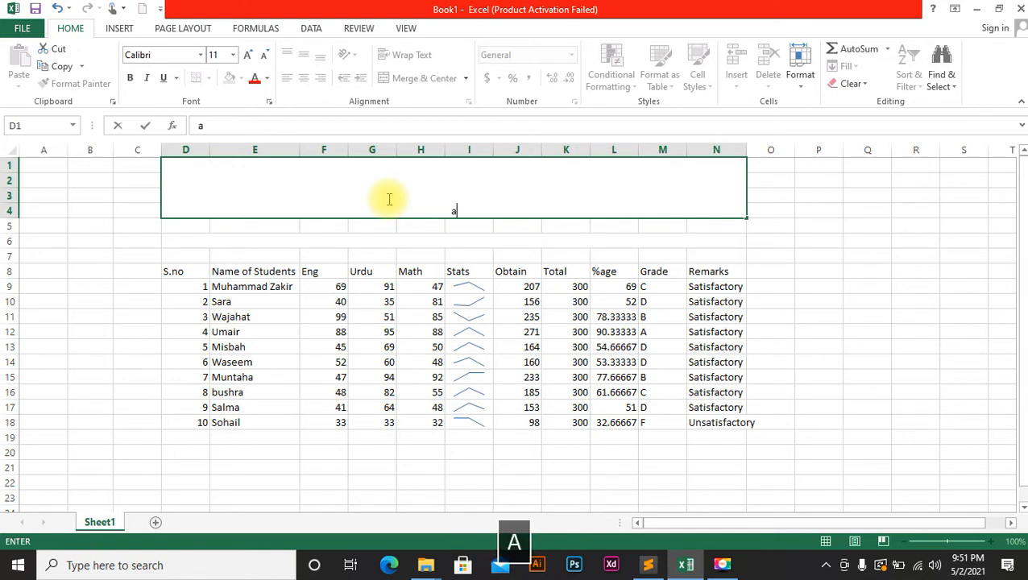
key(BackSpace)
key(Caps_Lock)
text(SOHAI)
key(Home)
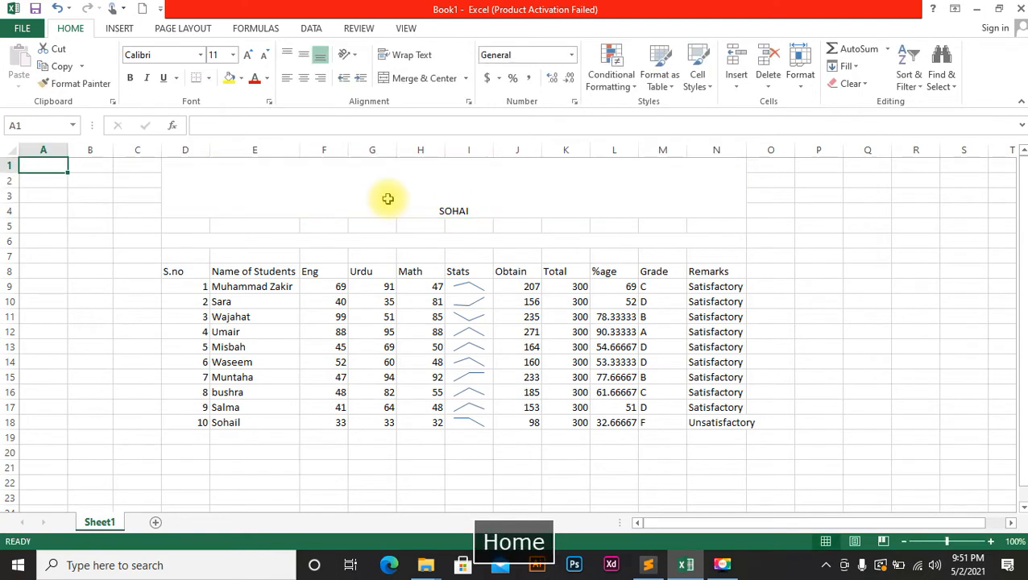
click(500, 204)
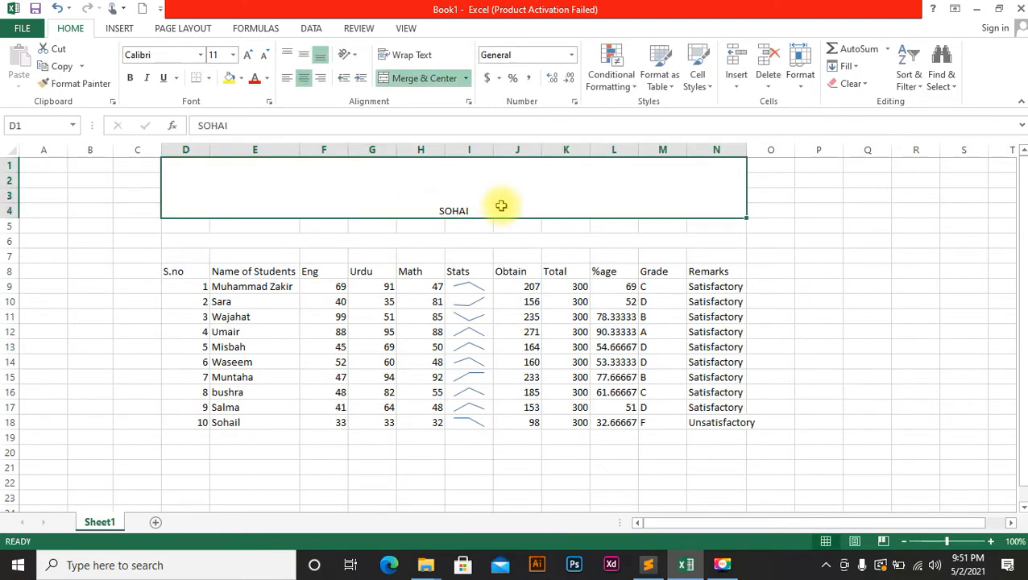
key(BackSpace)
text(ALI)
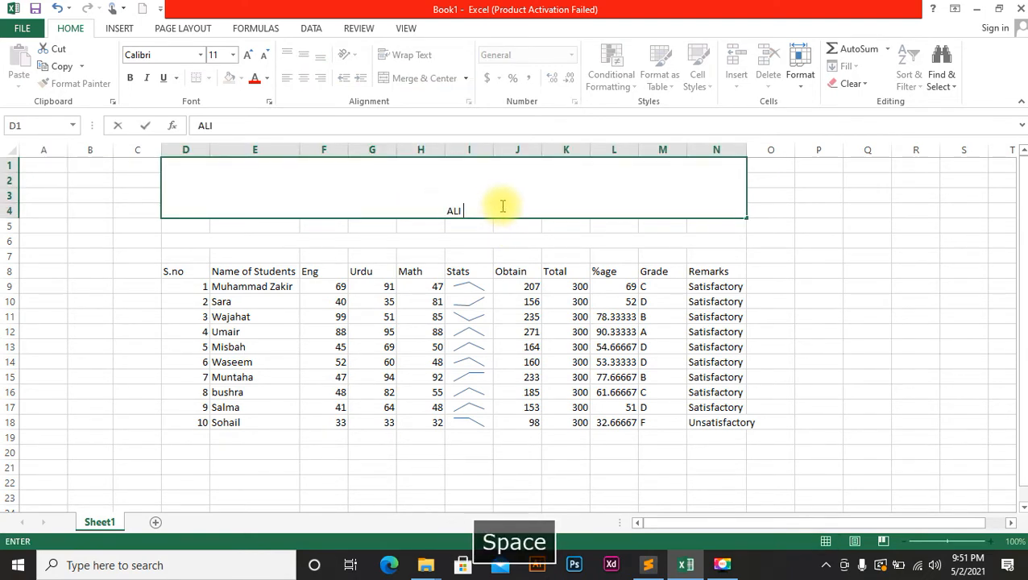
text( GRAMMER PU)
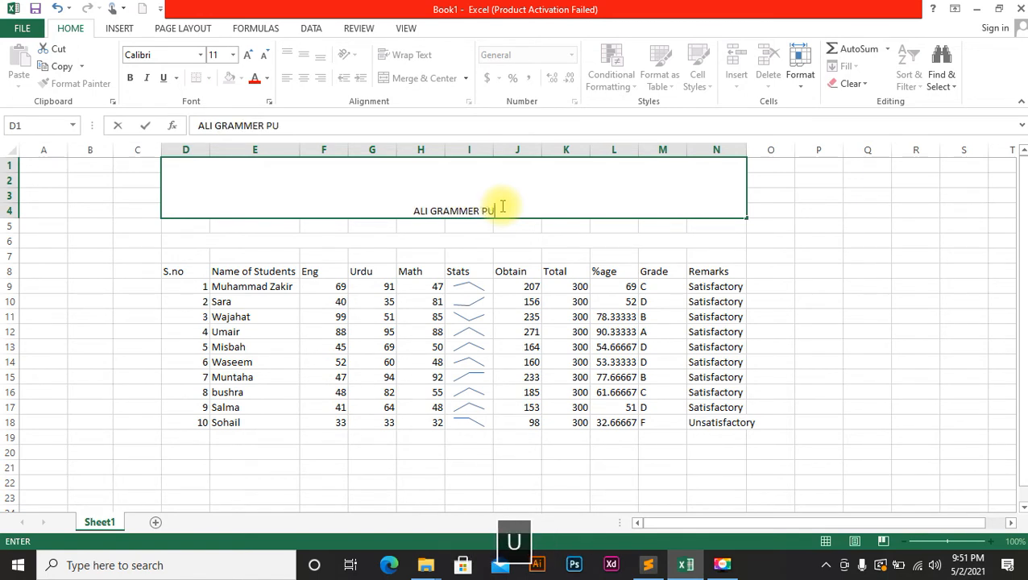
text(BLIC SCHOOL)
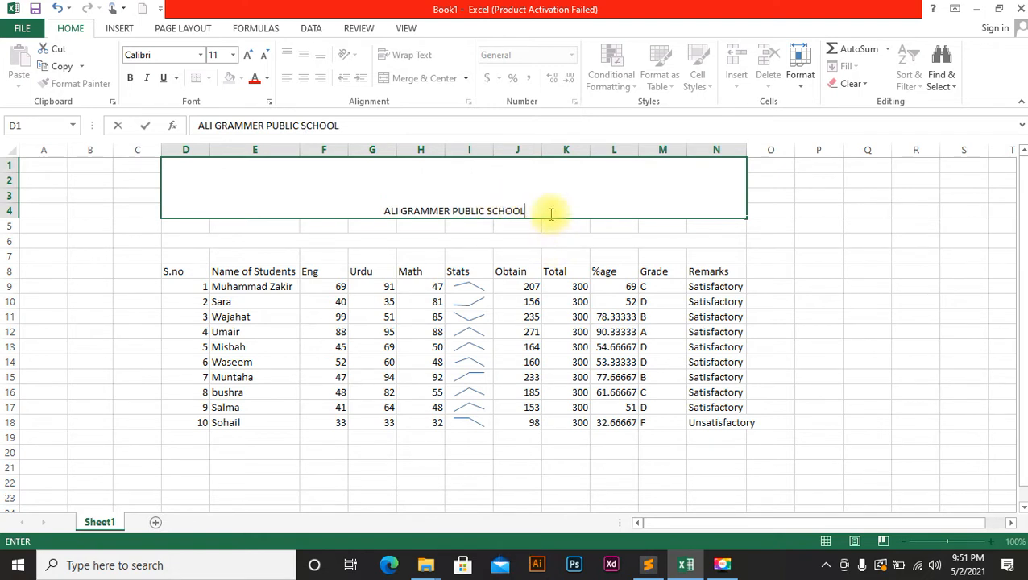
key(ctrl+Return)
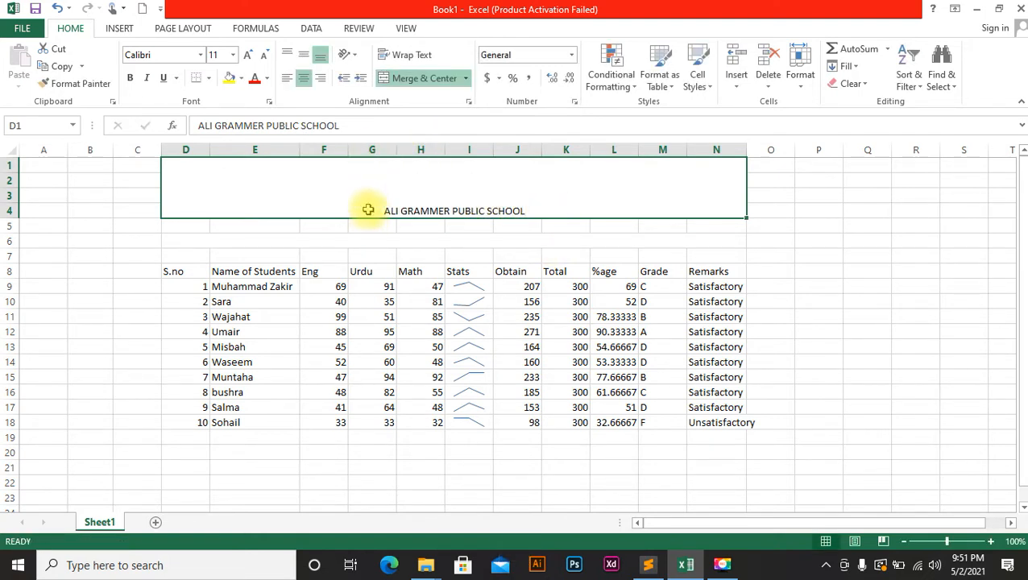
Enlarge the school title to 28 point and make it bold.
click(376, 245)
click(383, 212)
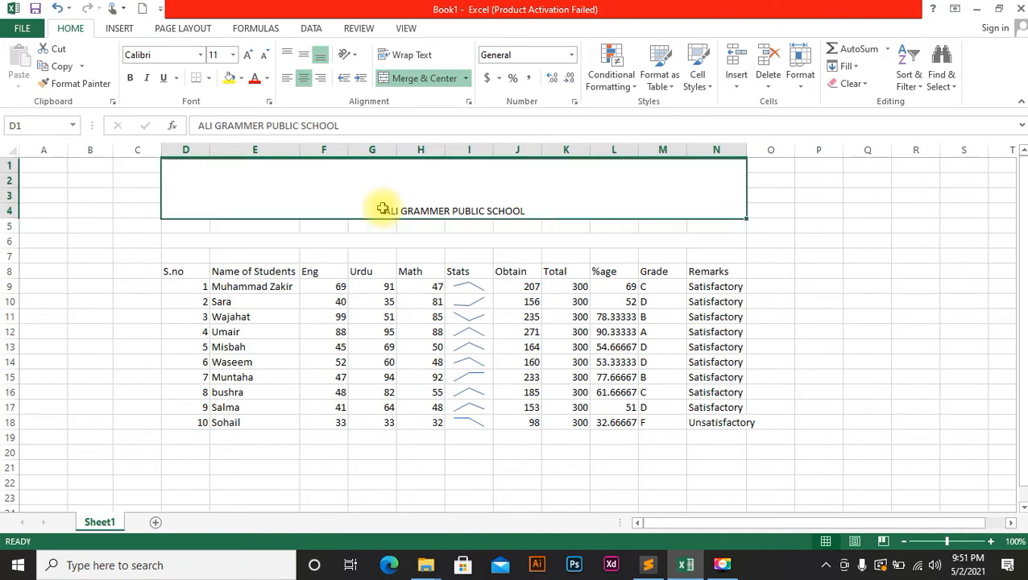
click(247, 56)
click(247, 56)
click(248, 56)
click(248, 55)
click(247, 55)
click(248, 55)
click(248, 55)
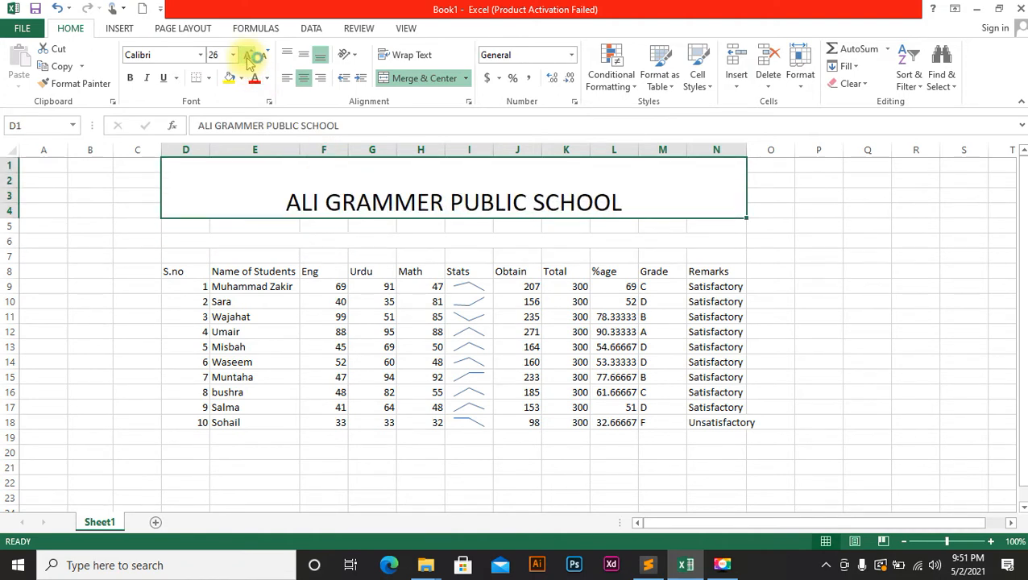
click(247, 56)
click(129, 78)
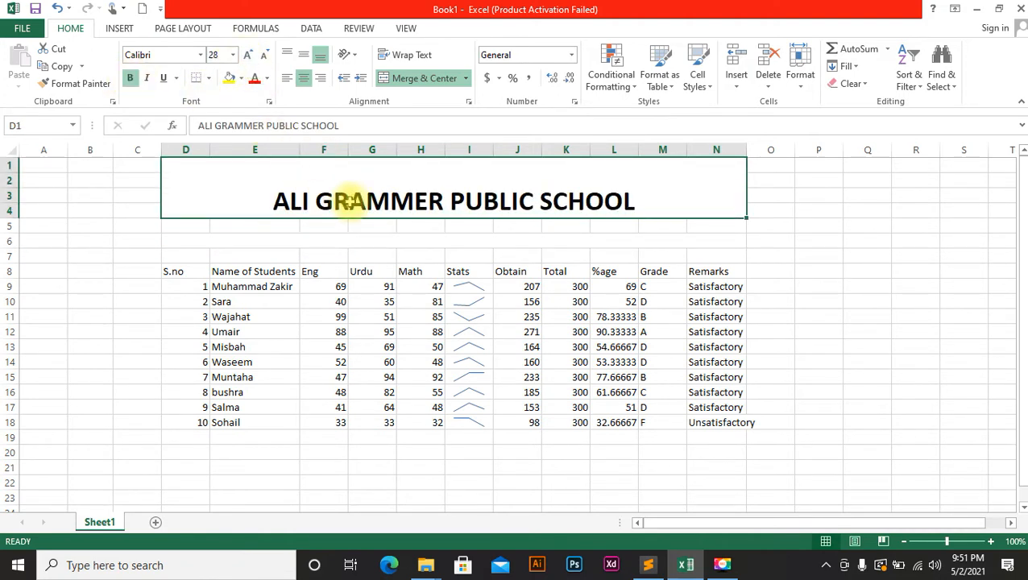
click(601, 243)
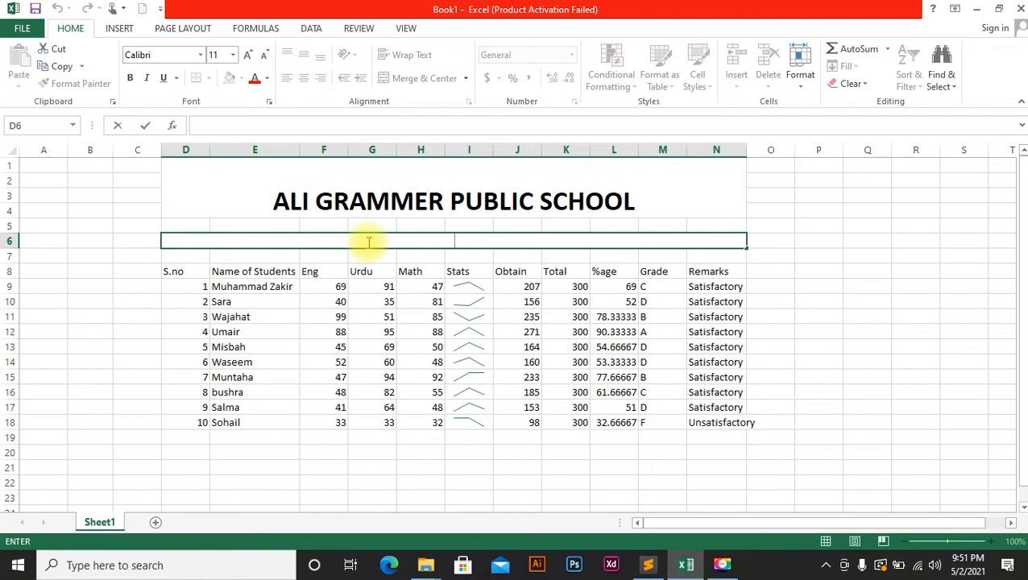
Enter 'MARKSHEET OF CLASS 10TH FOR THE BATCH 2020 TO 2021' in merged cell D6.
text(MAR)
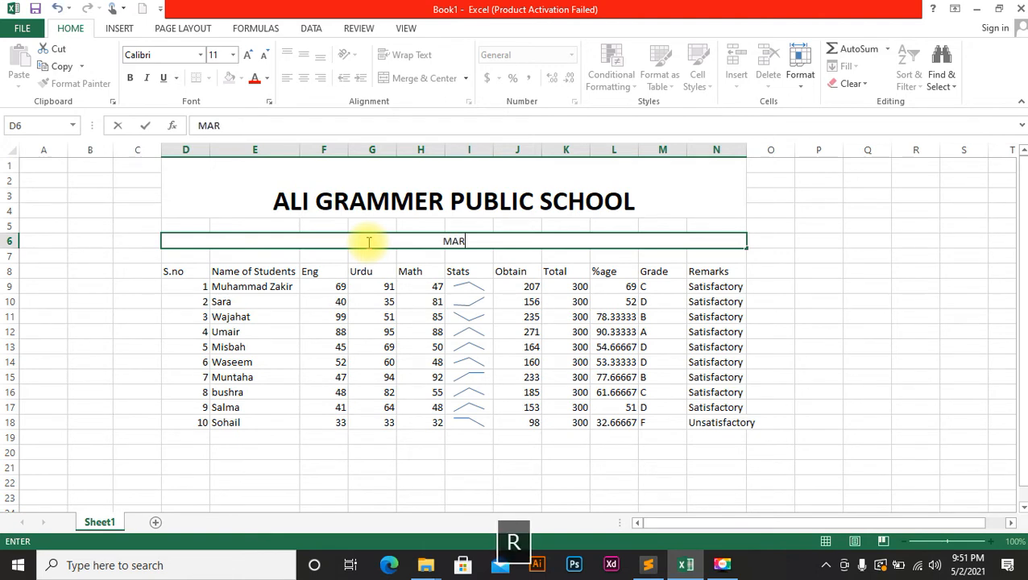
text(KS)
key(BackSpace)
text(HEET OF )
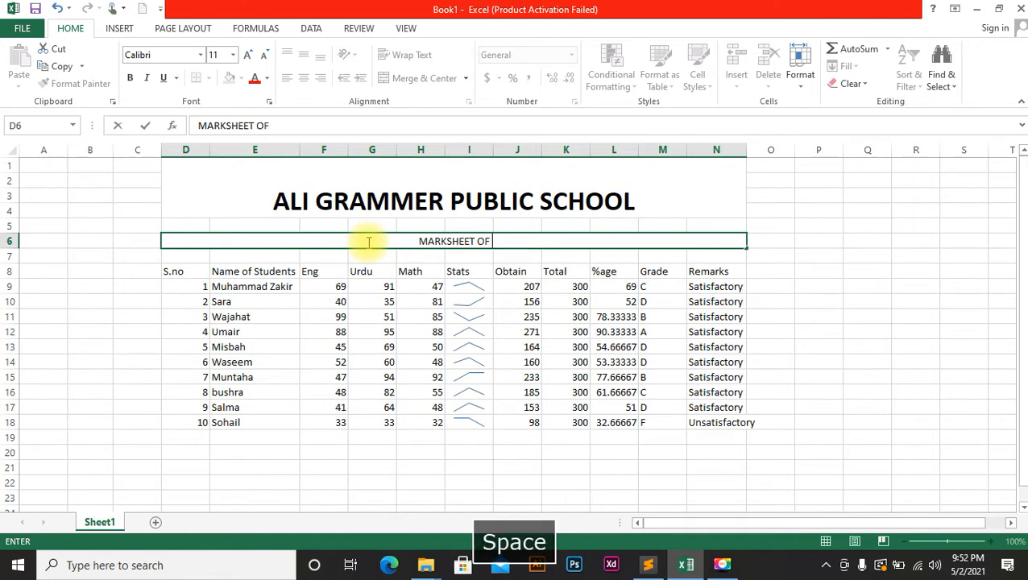
text(CLASS)
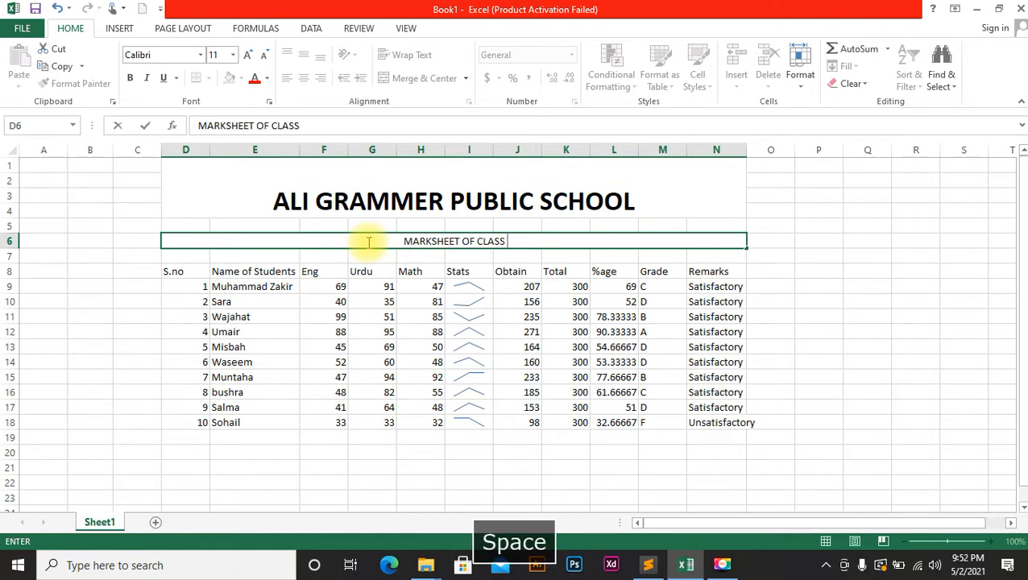
text( 10TH )
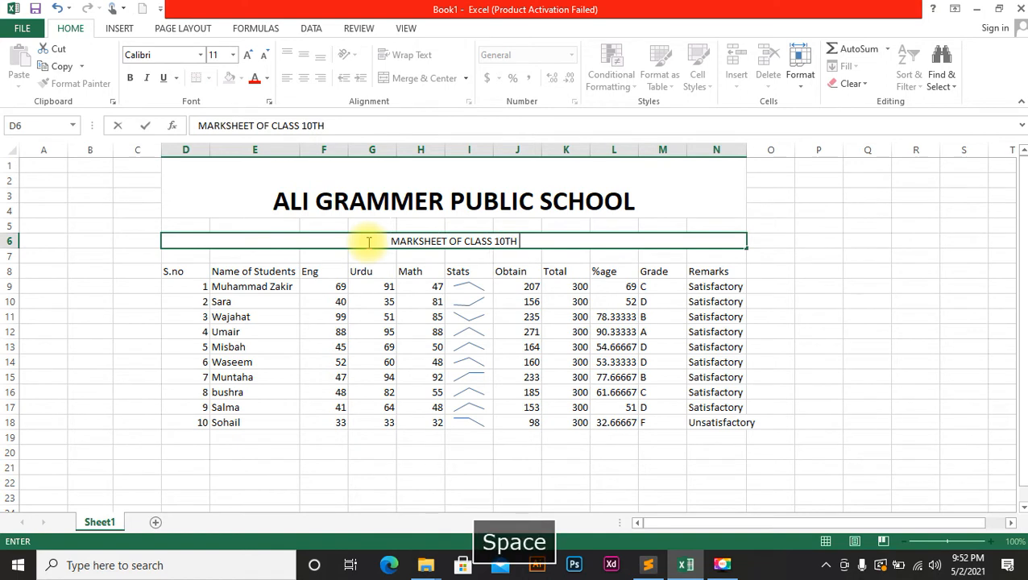
text(FO)
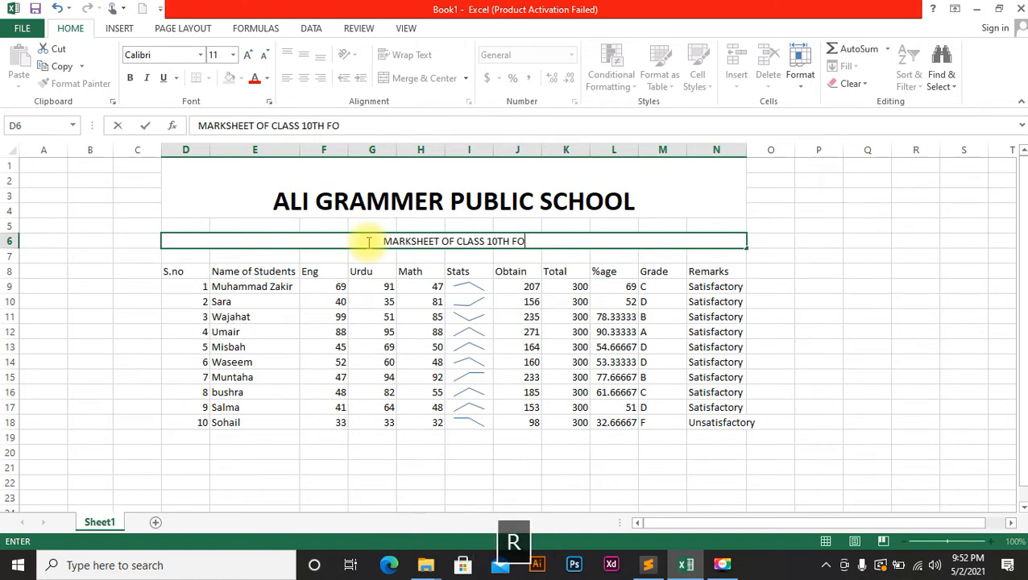
text(R THE )
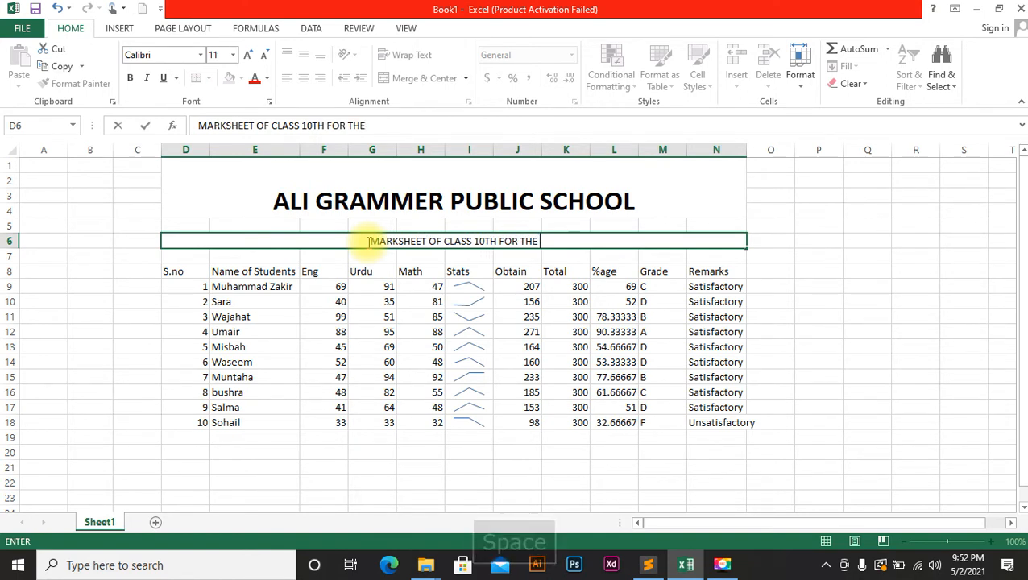
text(BATCH 20)
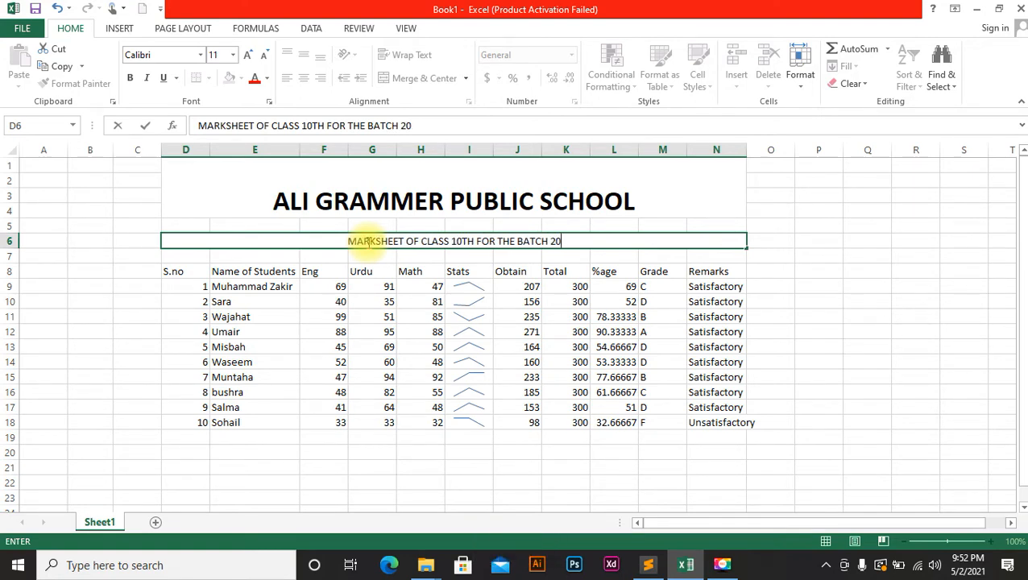
text(20 )
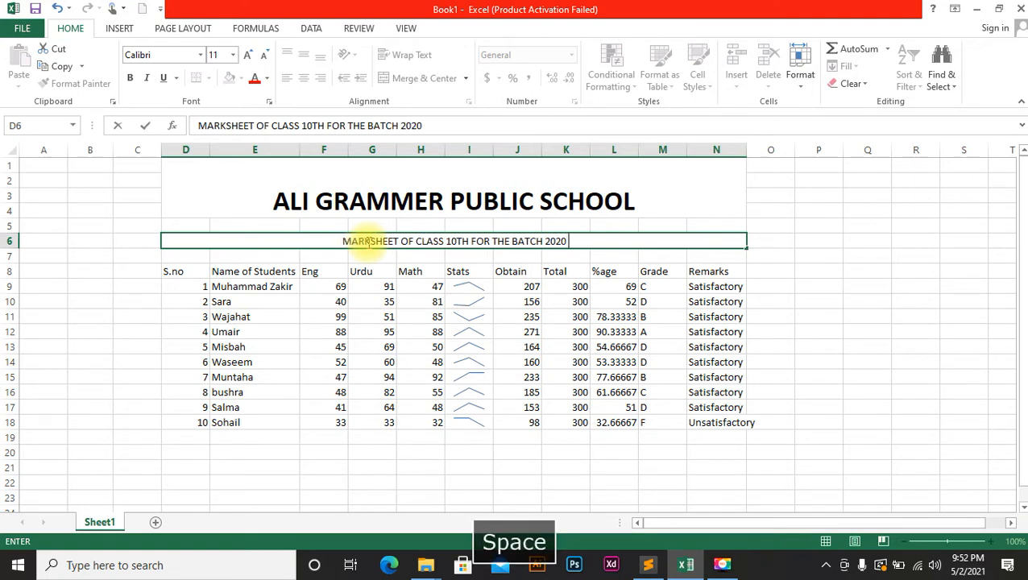
text(TO 2021)
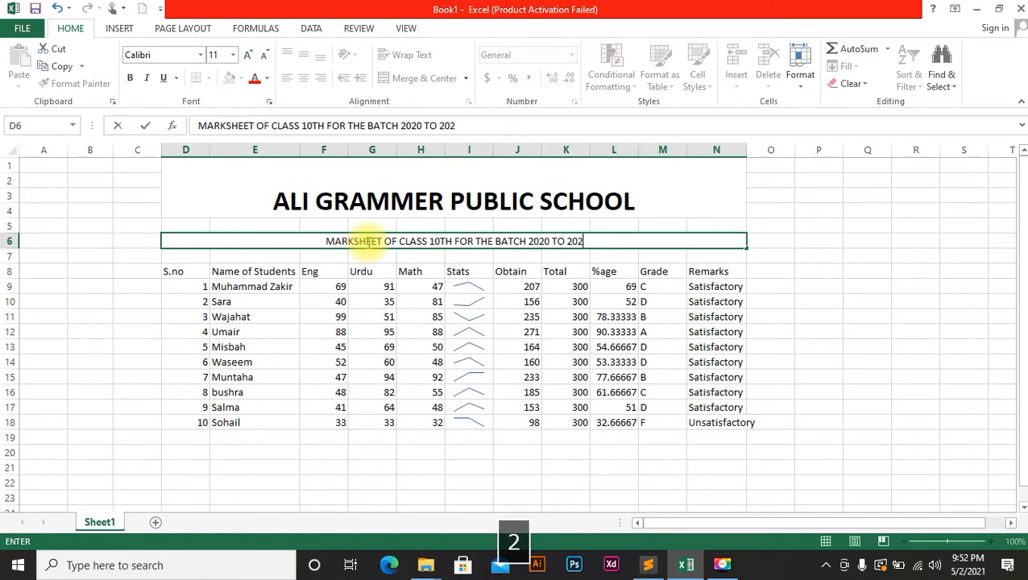
click(562, 361)
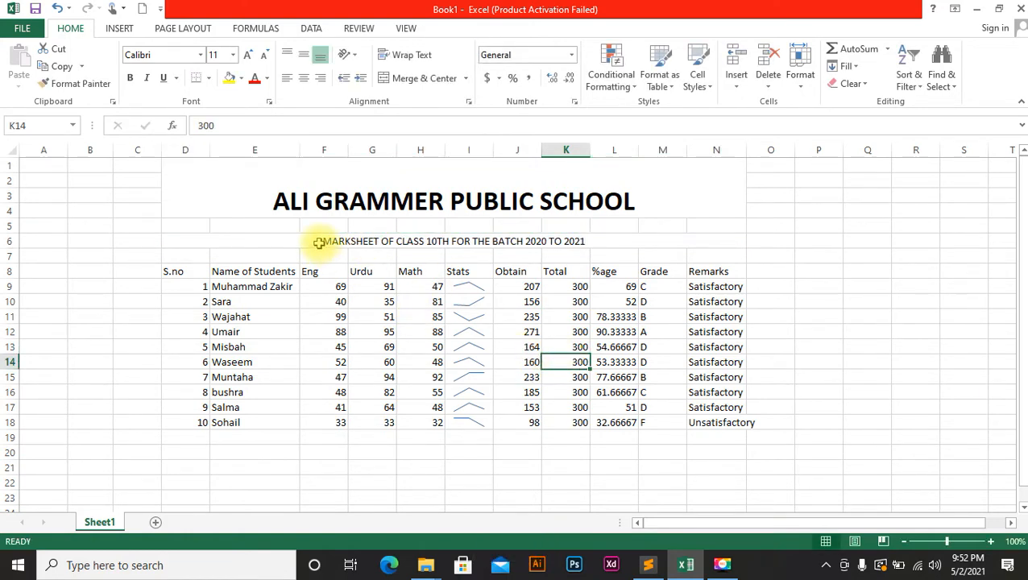
click(198, 194)
AutoFit Remarks column N so 'Unsatisfactory' fits fully.
mouse_move(198, 193)
mouse_down()
mouse_move(482, 247)
mouse_move(522, 441)
mouse_move(520, 411)
mouse_up()
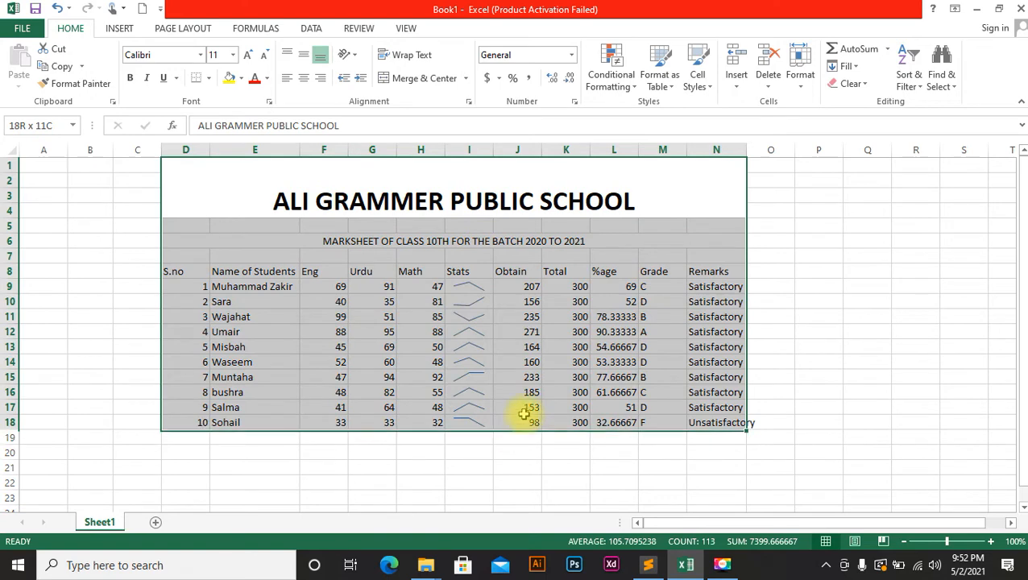
double_click(747, 150)
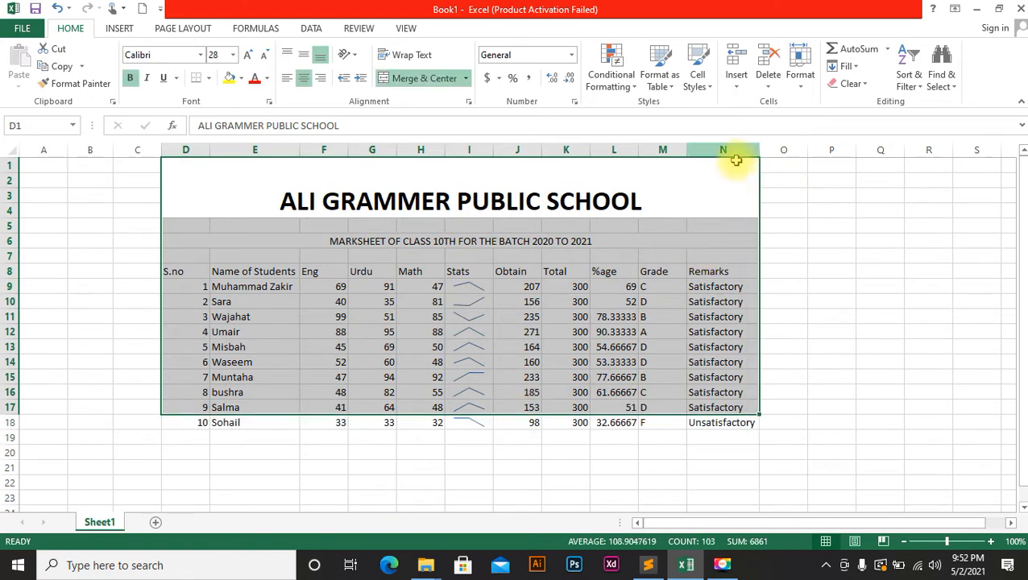
mouse_move(758, 192)
mouse_down()
mouse_move(750, 160)
mouse_move(723, 377)
mouse_move(679, 452)
mouse_move(691, 428)
mouse_up()
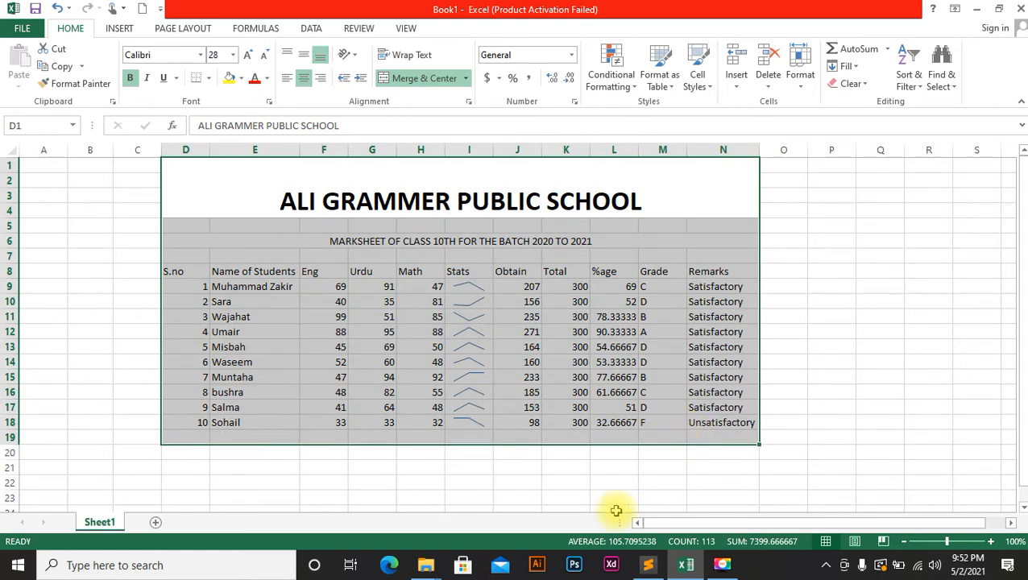
click(614, 508)
click(199, 253)
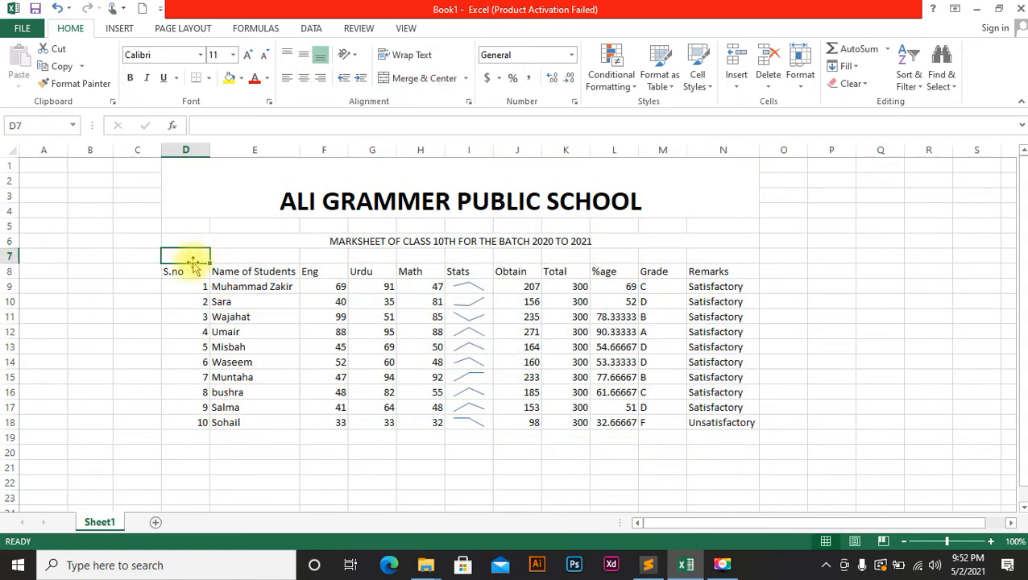
drag(188, 271, 698, 427)
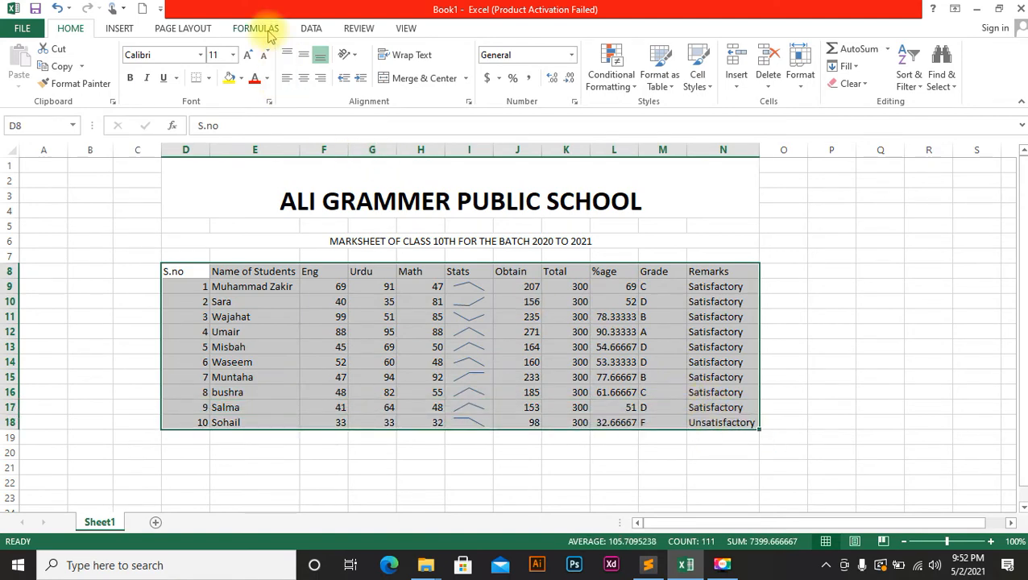
Apply All Borders to every cell of the marks table D8:N18.
click(208, 78)
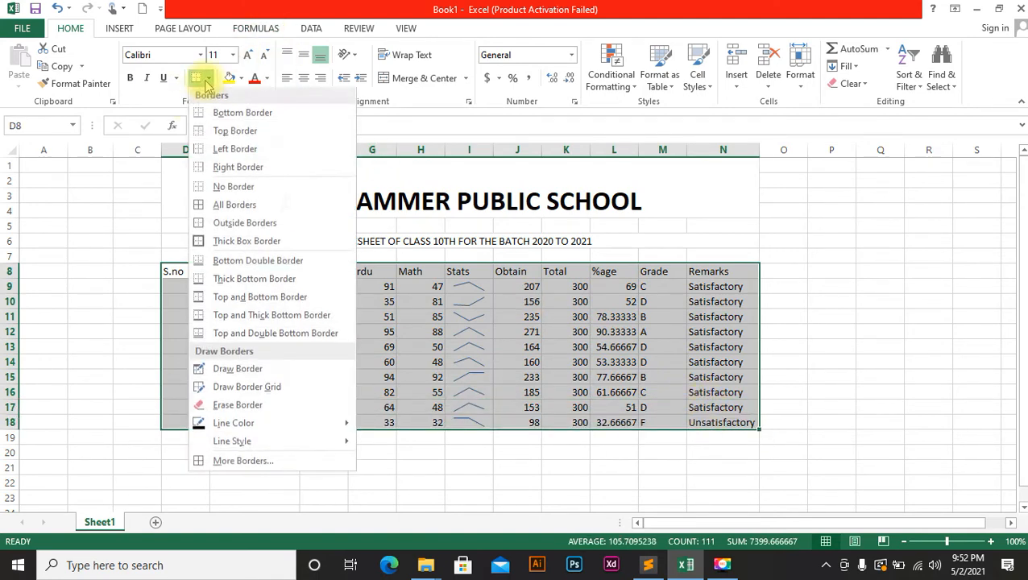
click(237, 208)
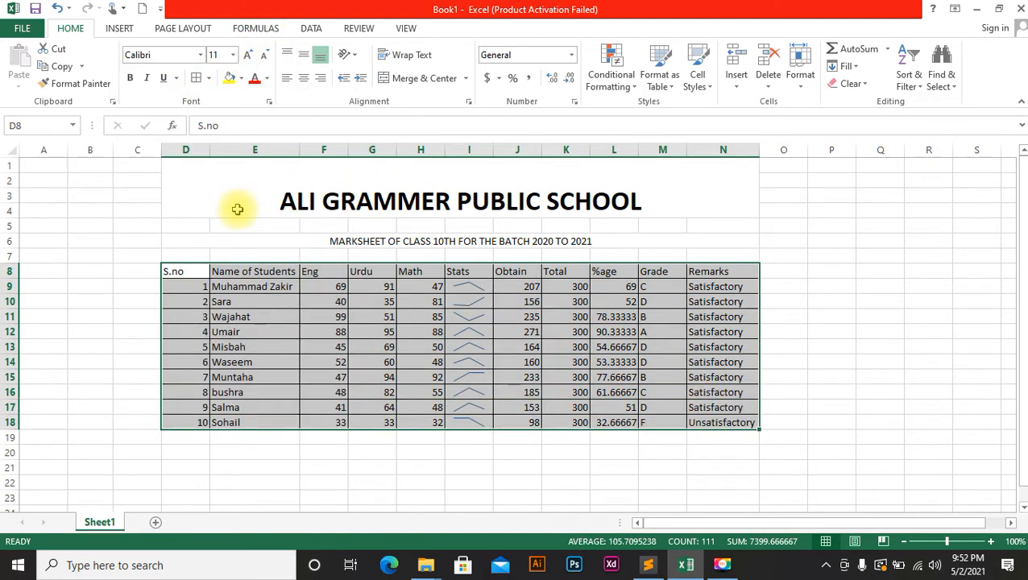
click(304, 78)
key(ctrl+z)
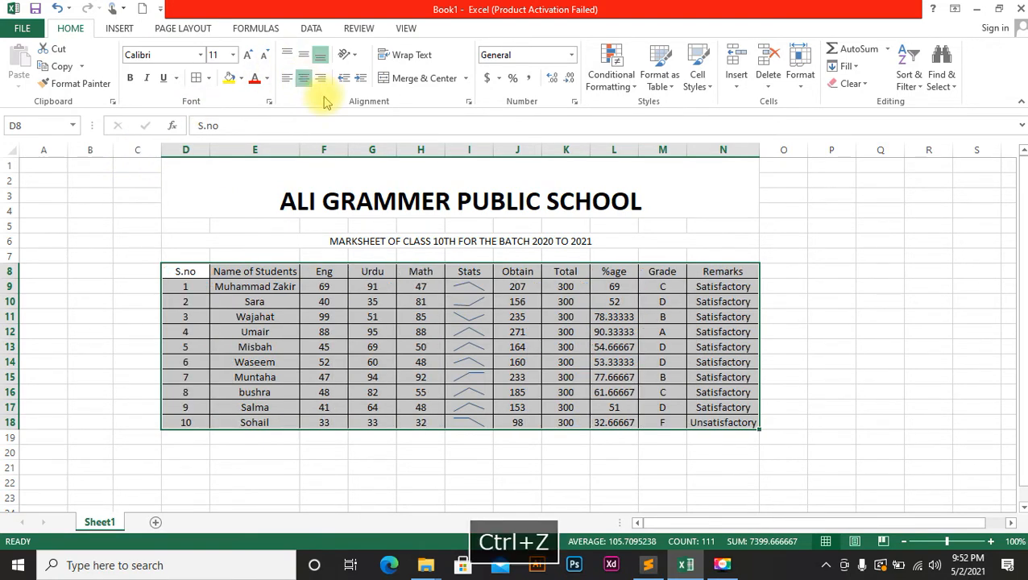
Center and bold the Eng, Urdu and Math marks in F9:H18.
click(316, 317)
drag(333, 286, 413, 420)
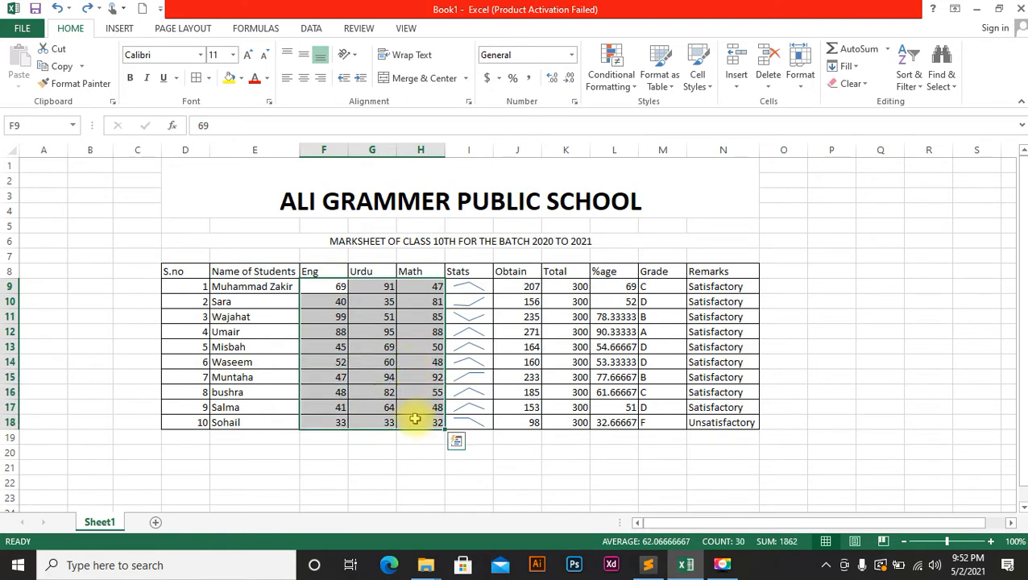
click(304, 78)
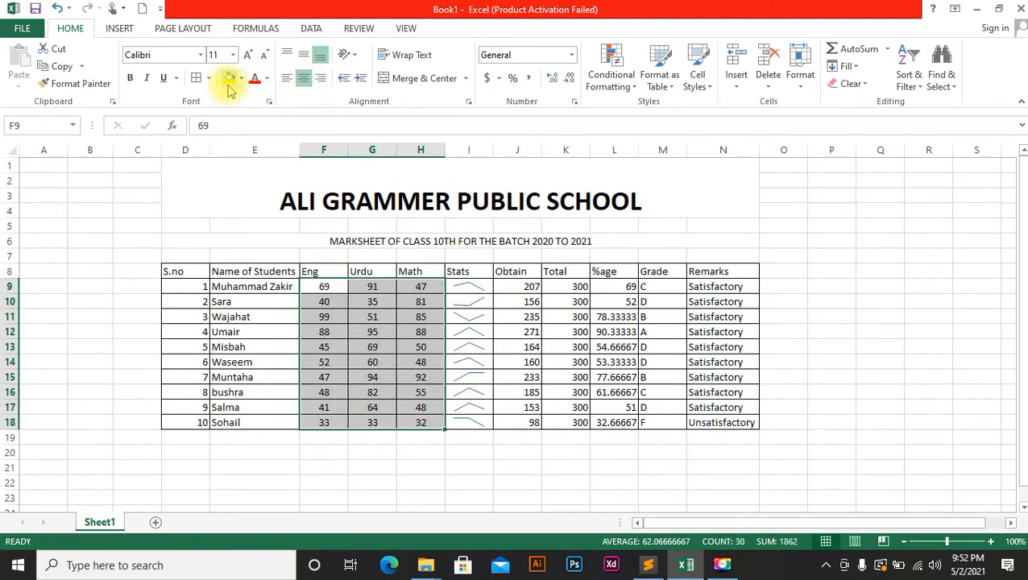
click(130, 77)
Make the header row S.no through Remarks bold at 12 point.
click(383, 272)
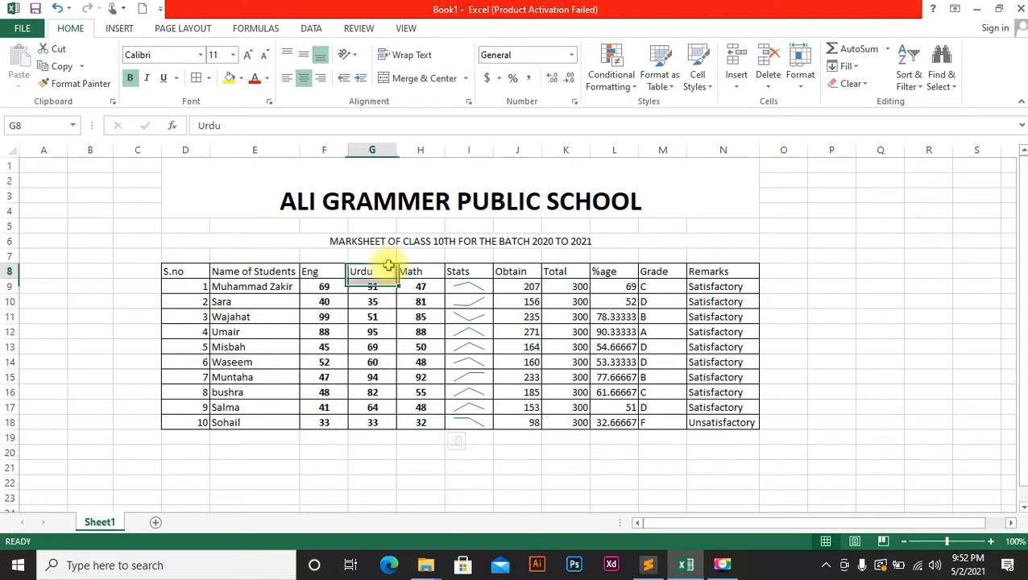
drag(717, 272, 190, 273)
click(248, 55)
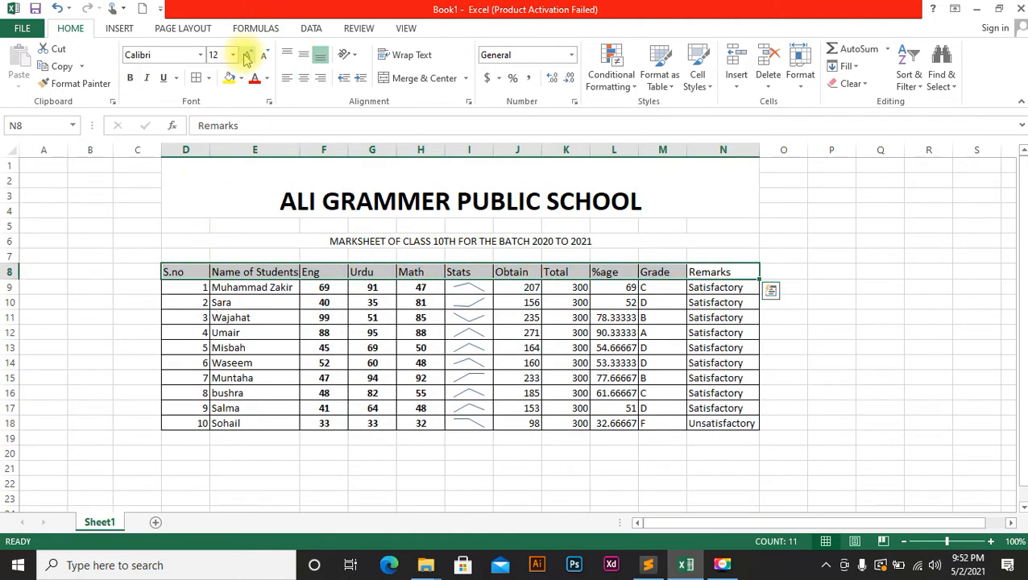
click(248, 55)
click(264, 54)
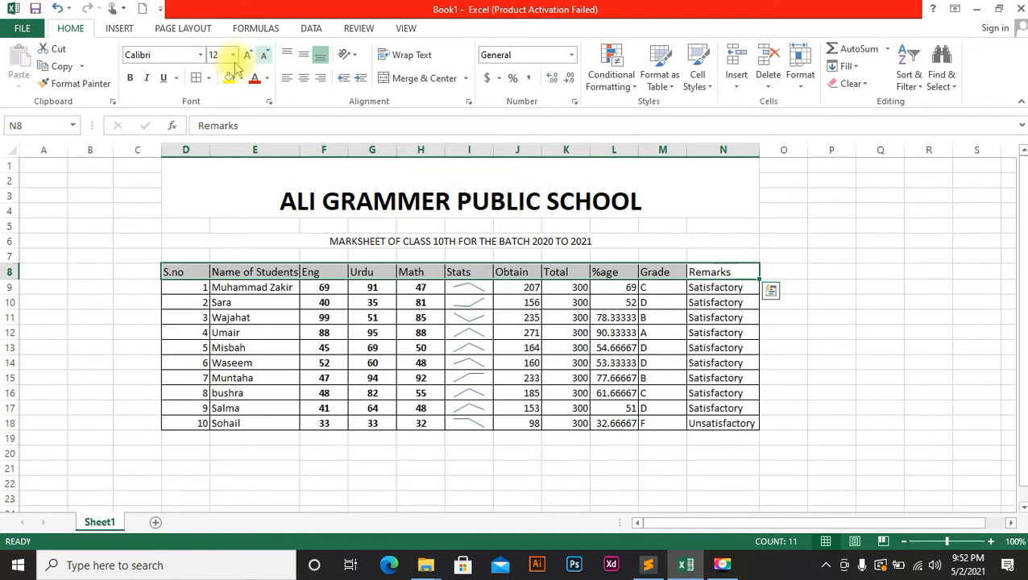
click(128, 79)
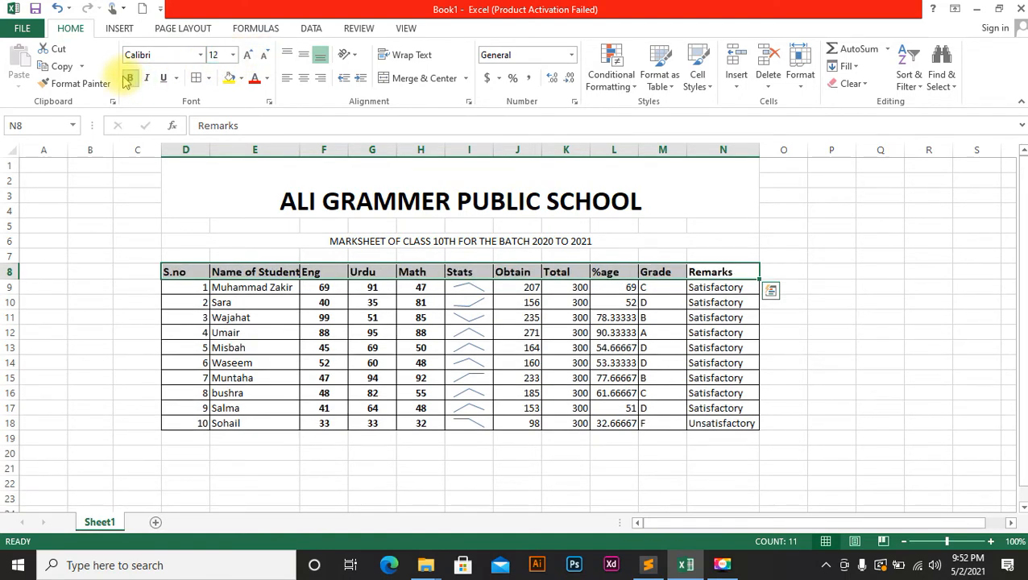
AutoFit column E to fit 'Name of Students'.
double_click(300, 150)
click(653, 448)
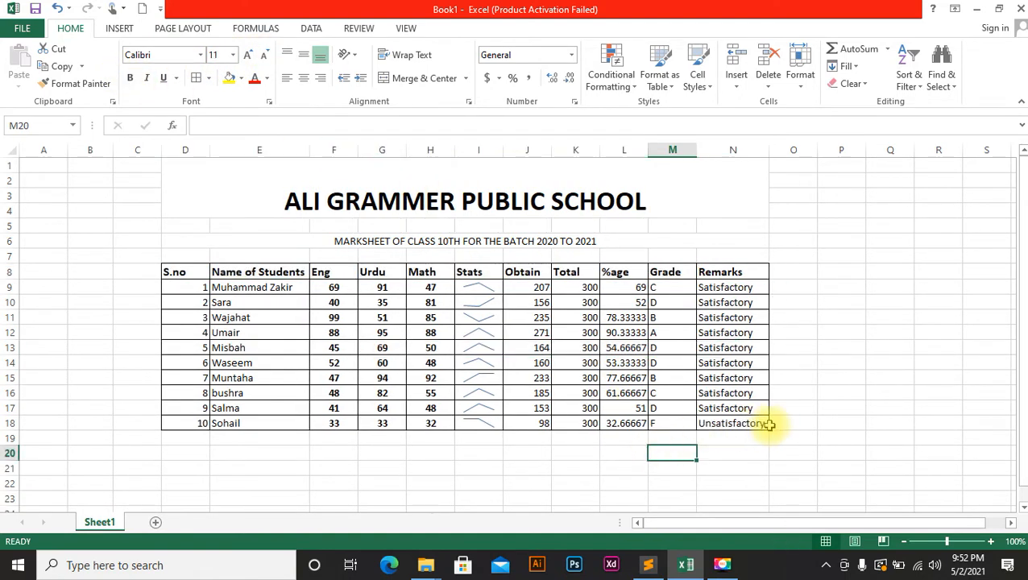
click(781, 419)
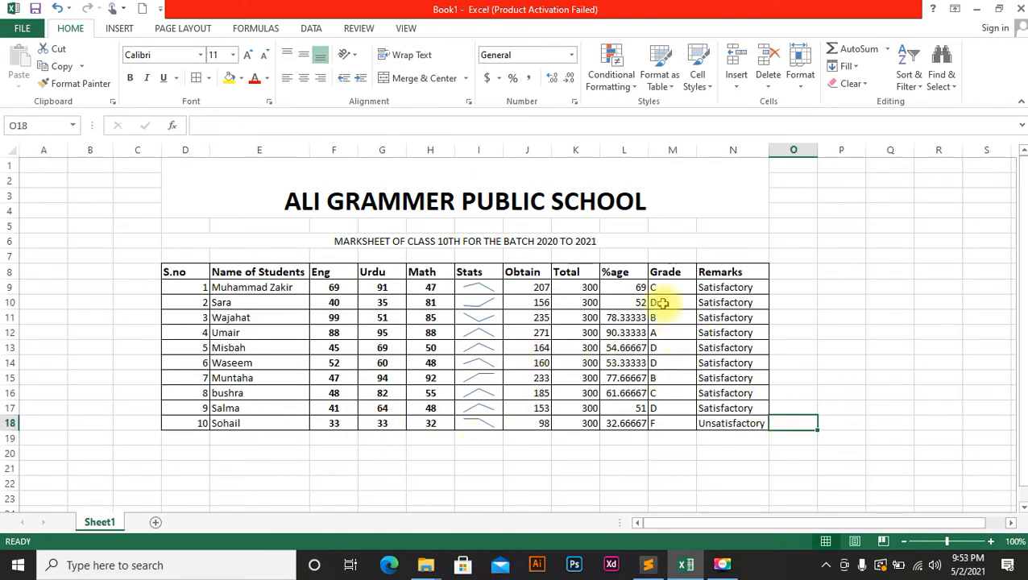
click(661, 81)
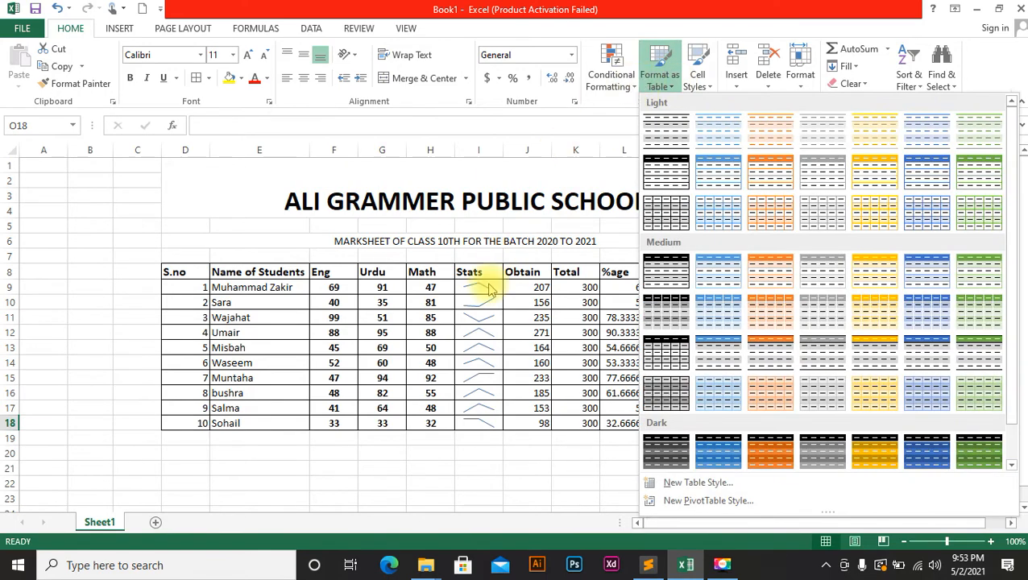
Format D8:N18 as a table in a blue banded Medium style with headers.
click(379, 275)
drag(479, 348, 535, 392)
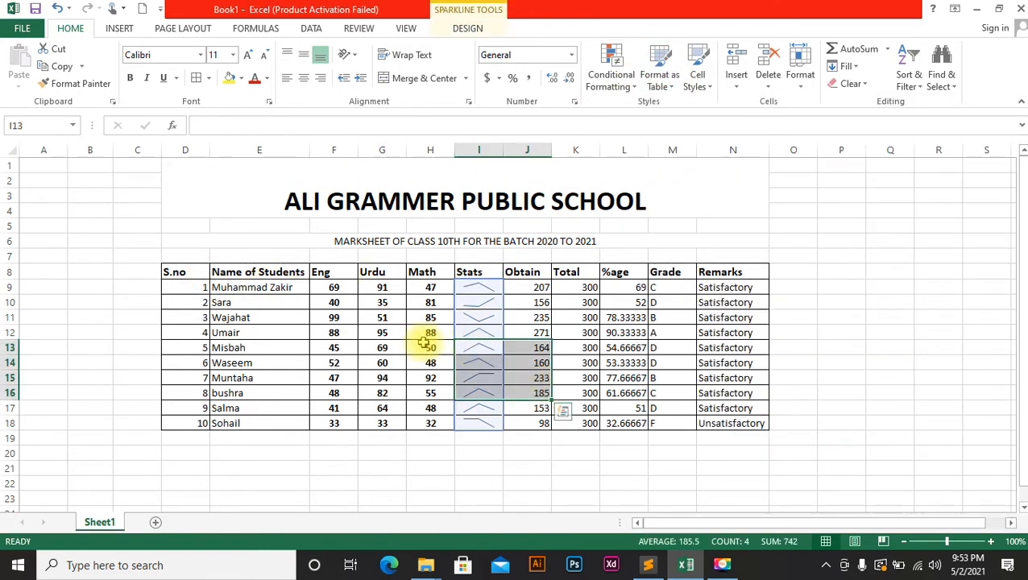
drag(187, 273, 739, 424)
click(670, 81)
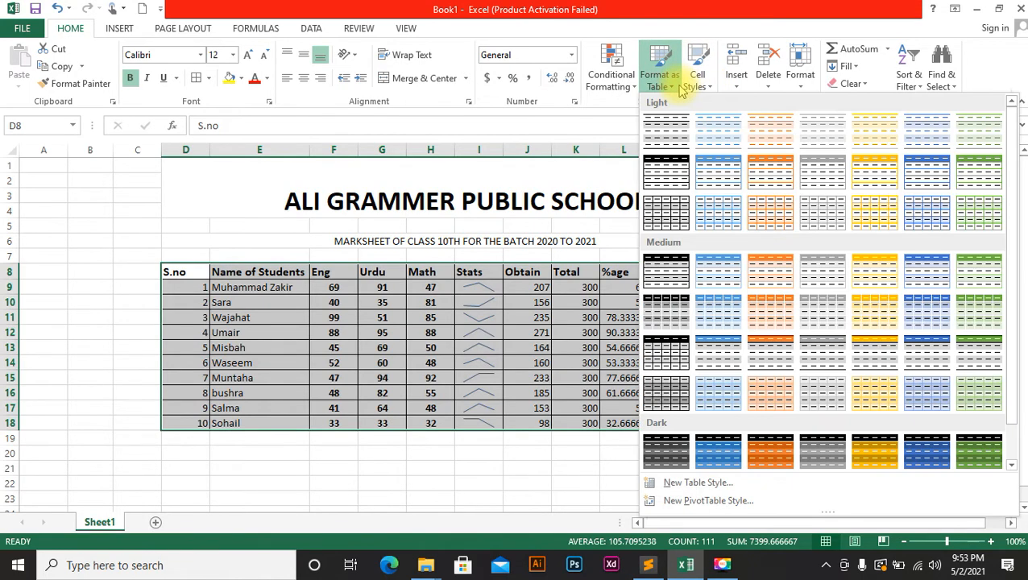
click(722, 271)
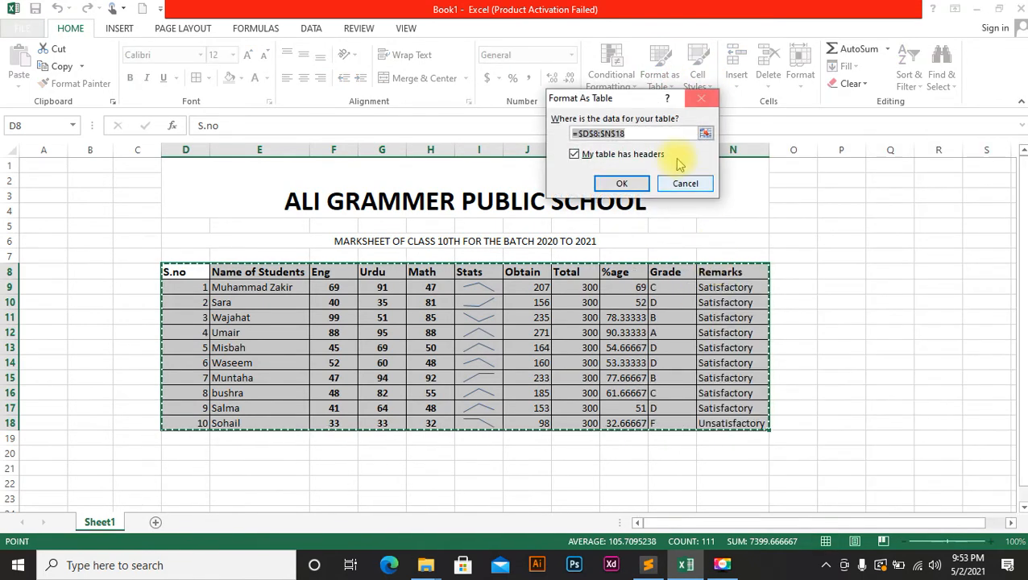
click(639, 183)
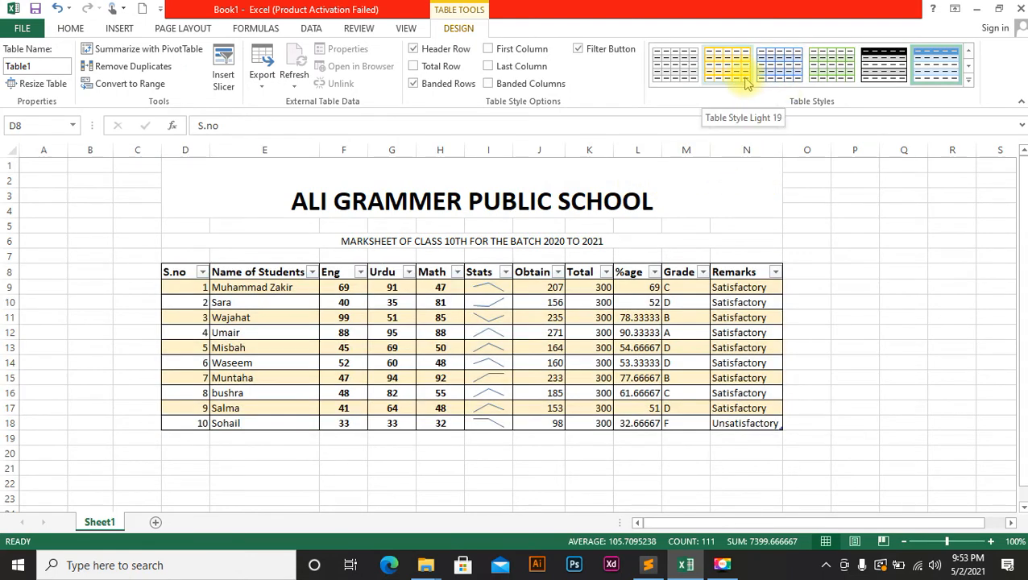
click(860, 190)
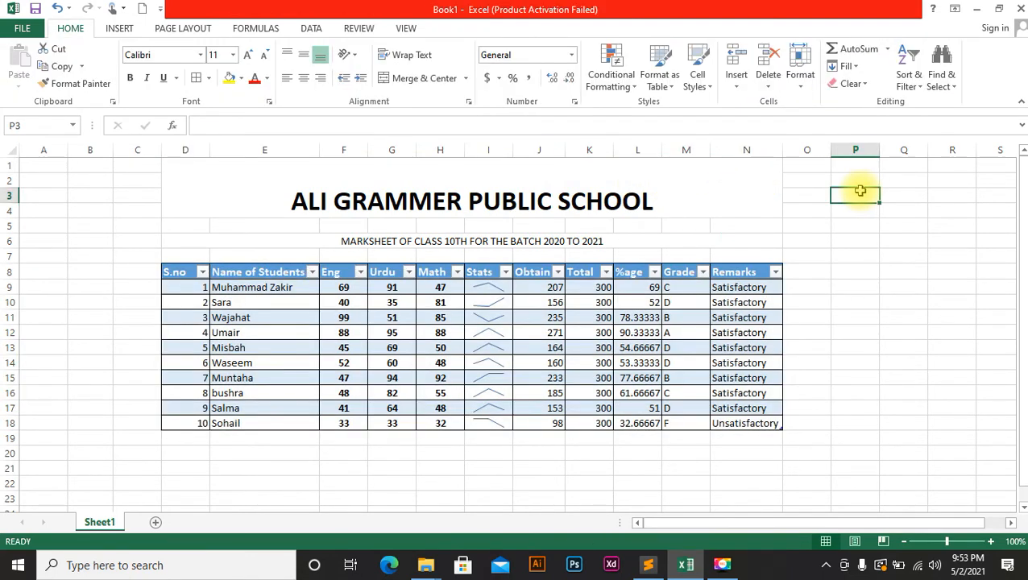
click(261, 194)
click(267, 79)
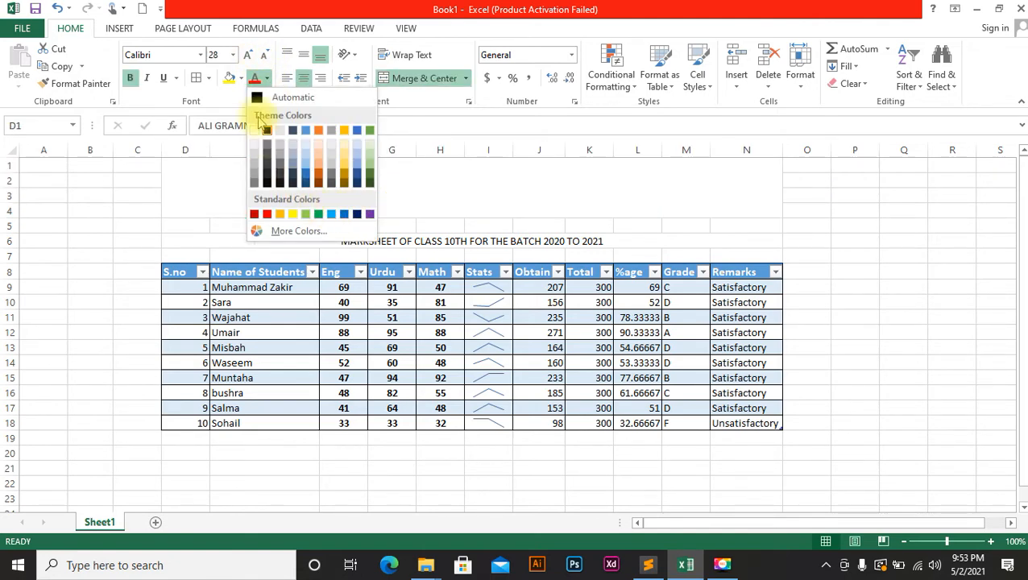
Give the school title white text on a blue fill.
click(259, 130)
click(241, 78)
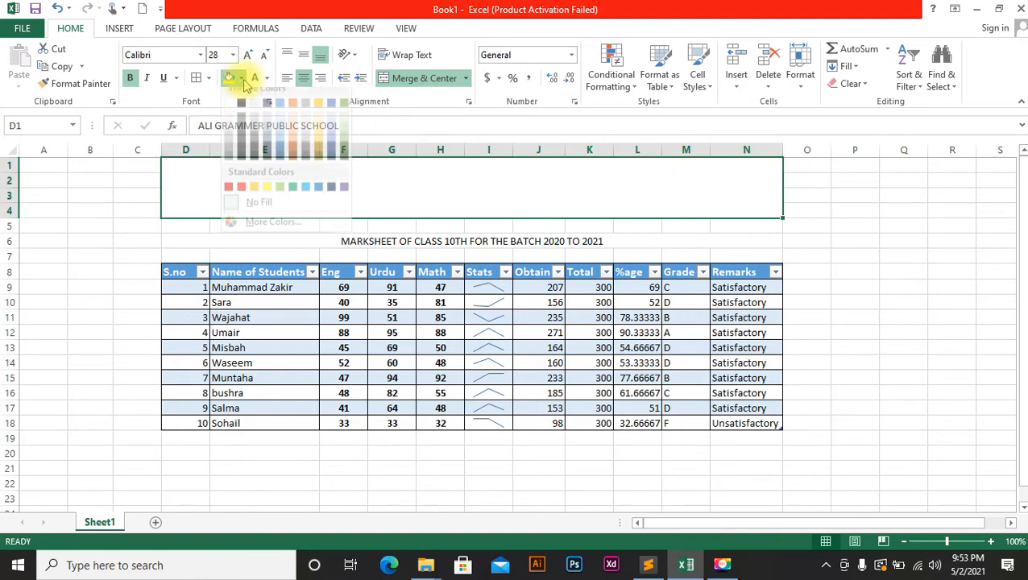
click(322, 196)
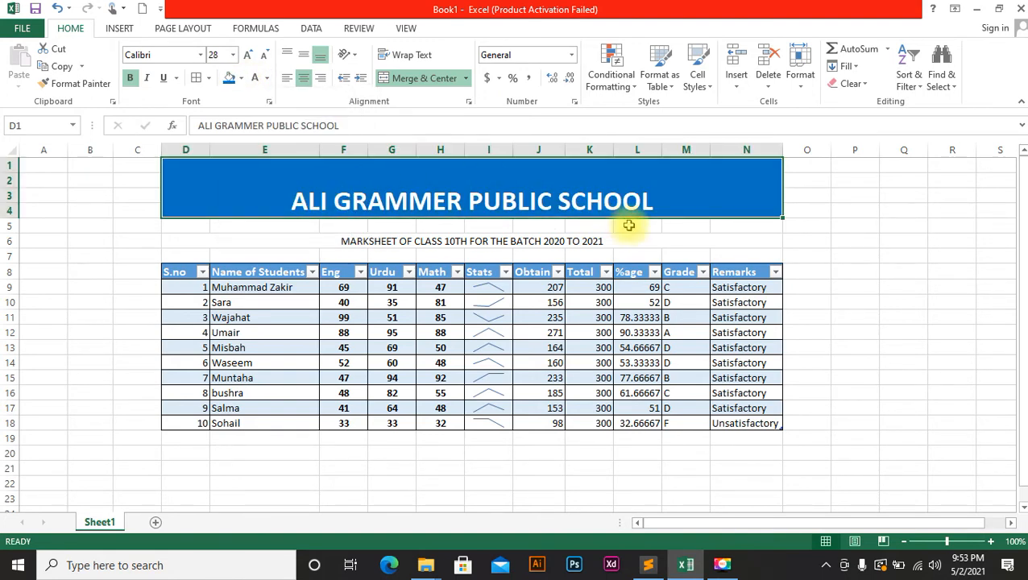
Give the row 6 subtitle banner a light blue fill with white text.
click(631, 239)
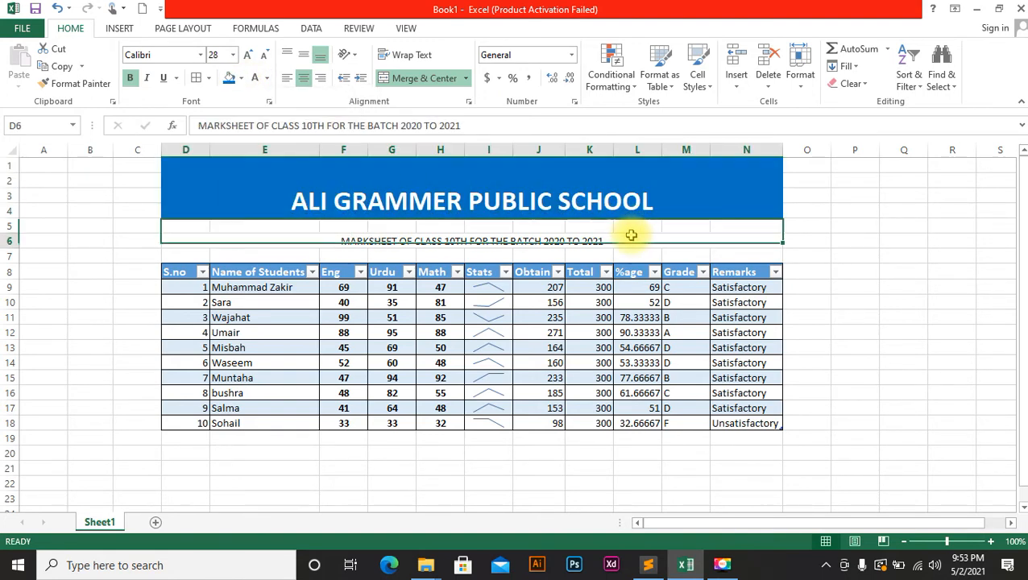
click(233, 83)
click(256, 84)
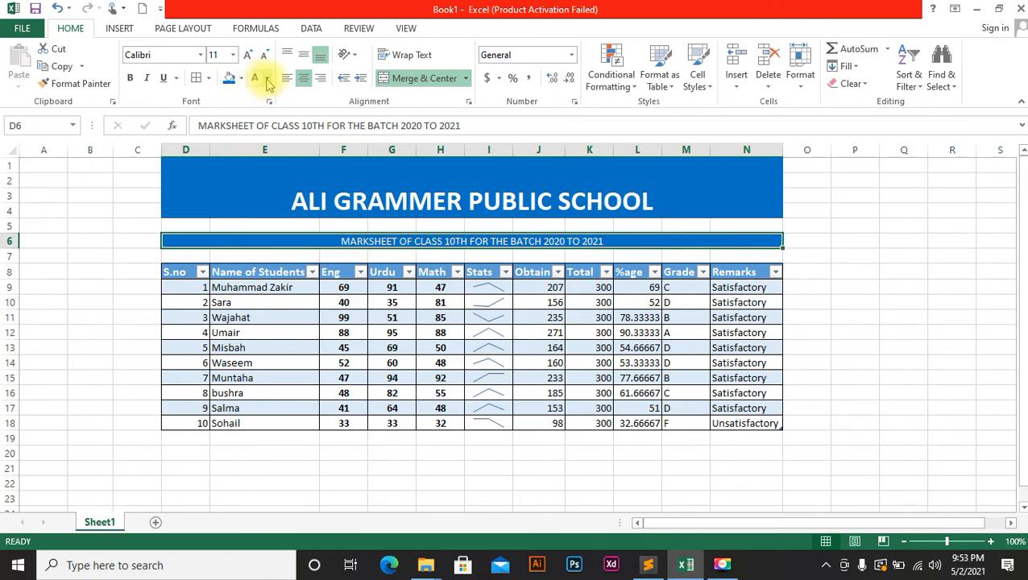
click(241, 78)
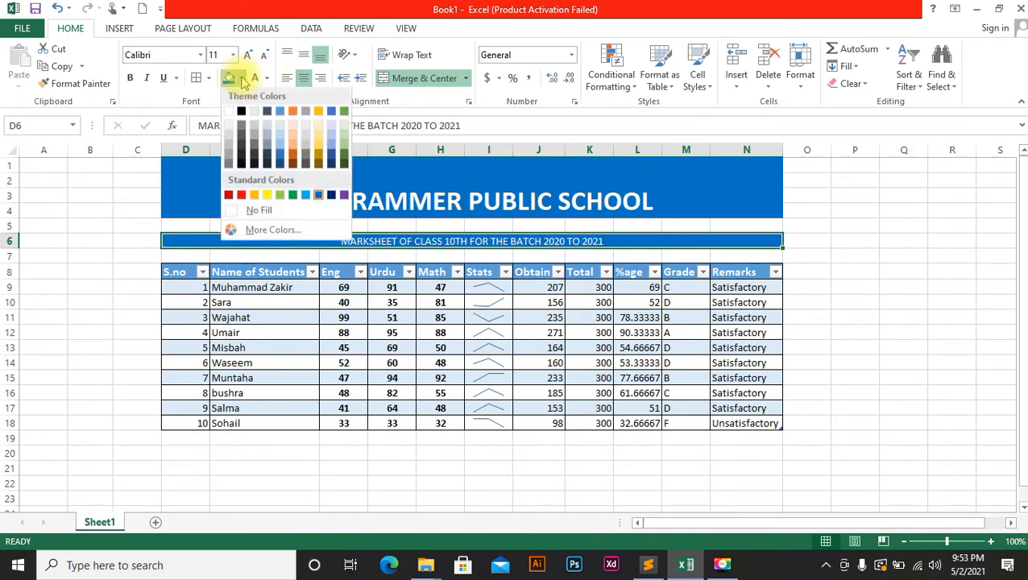
click(280, 132)
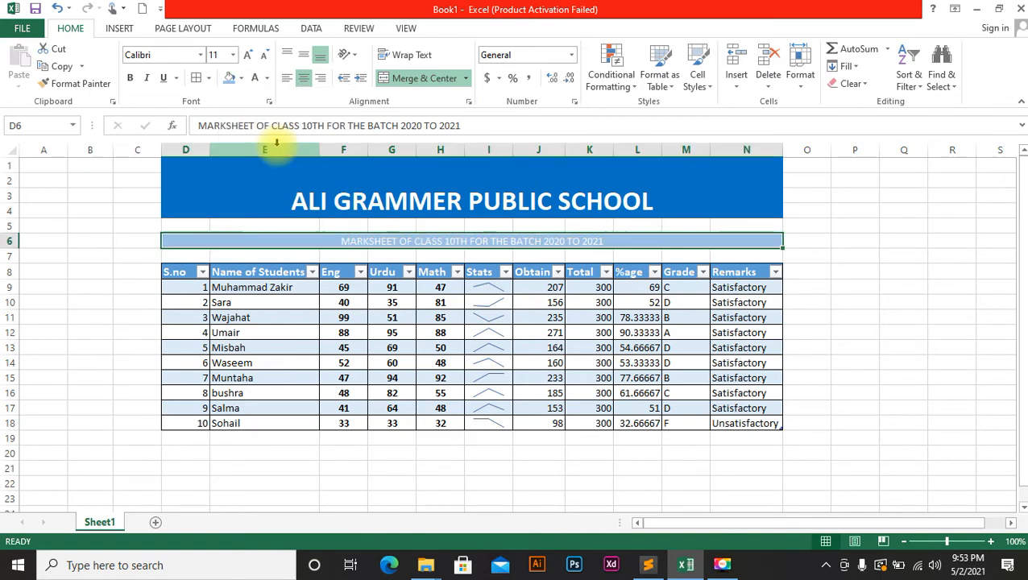
click(845, 301)
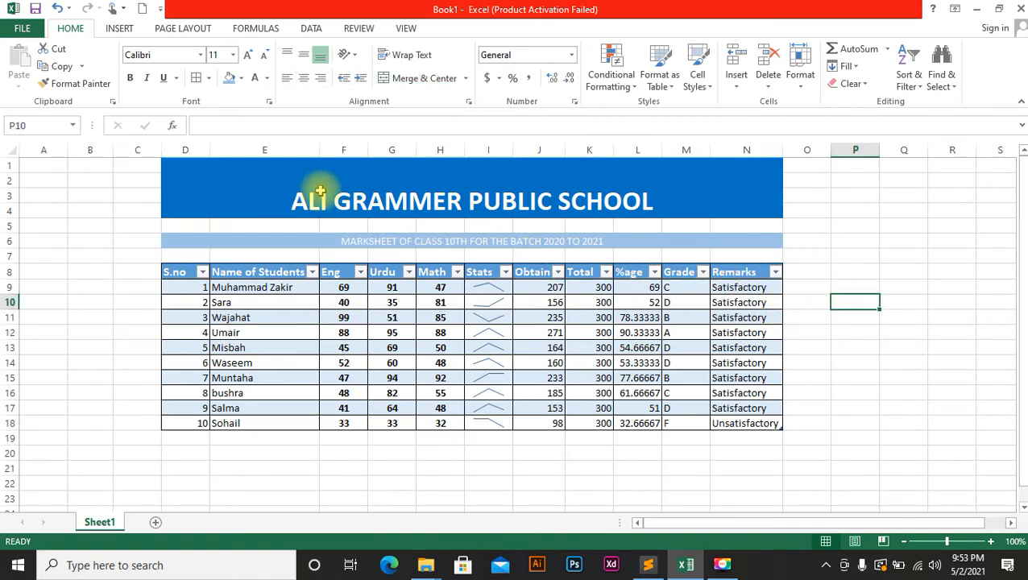
Turn off the sheet gridlines in the View settings.
click(406, 27)
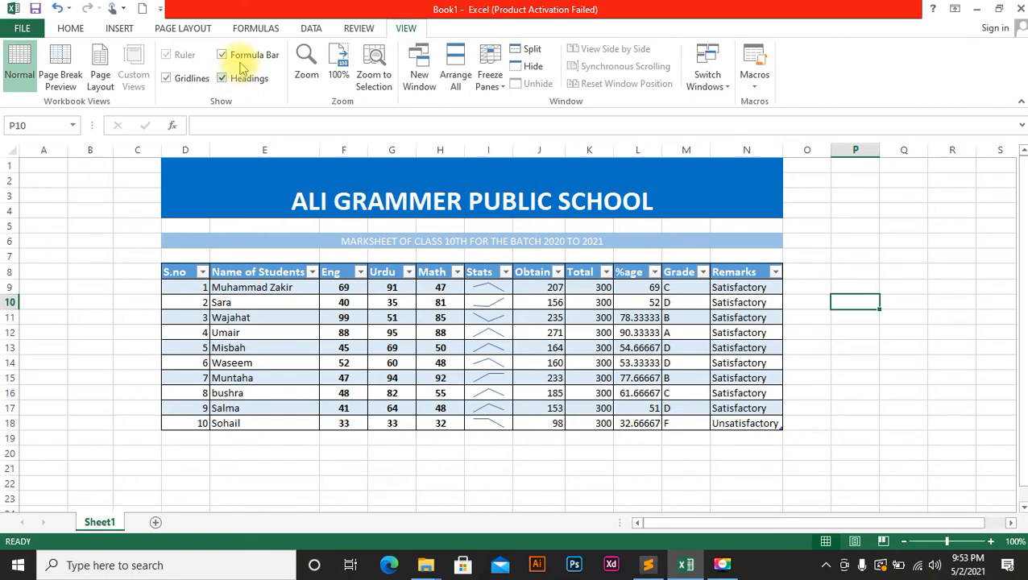
click(165, 78)
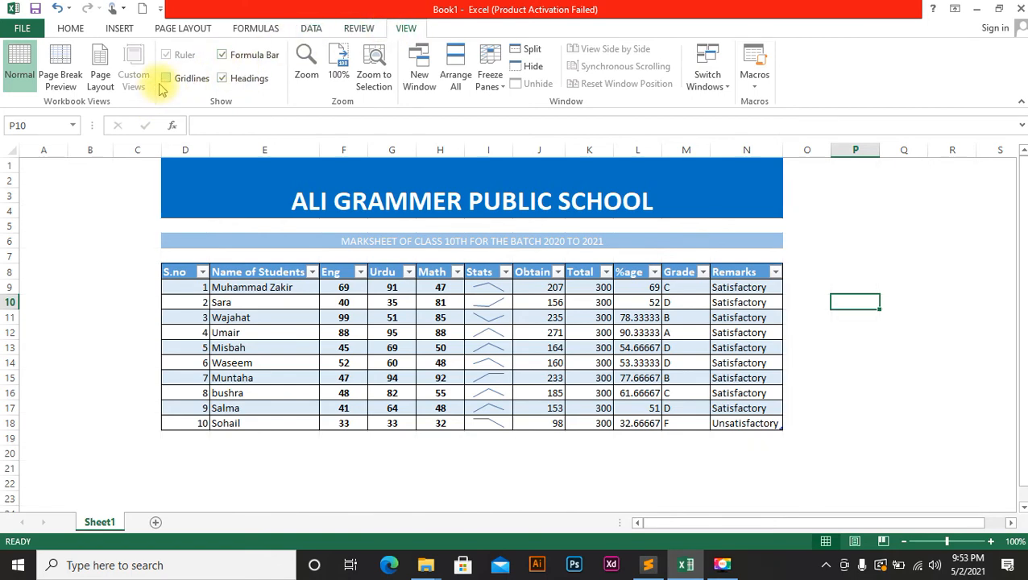
click(573, 462)
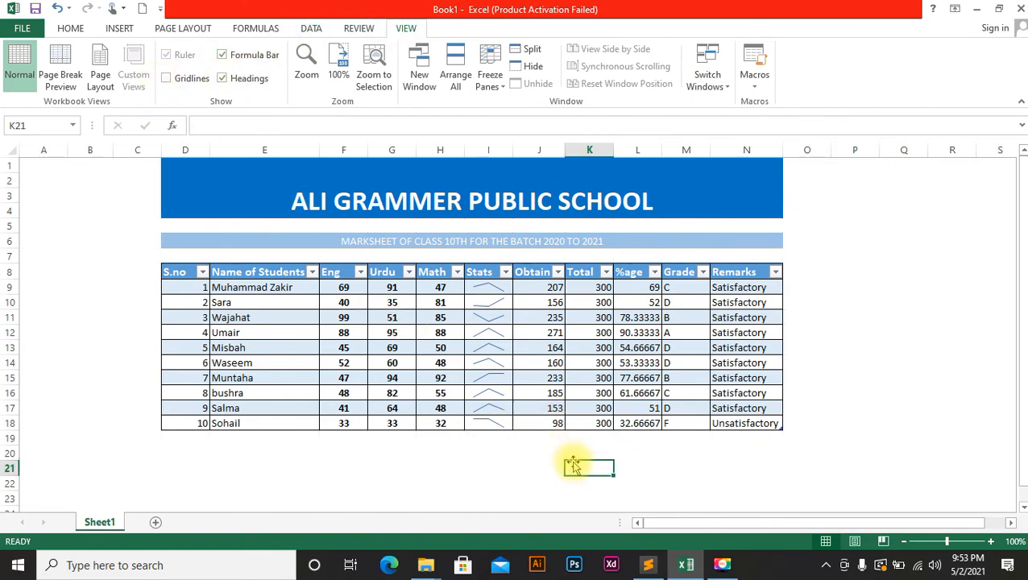
Put a Thick Box Border around D1:N18, from the title to row 18.
drag(195, 184, 305, 255)
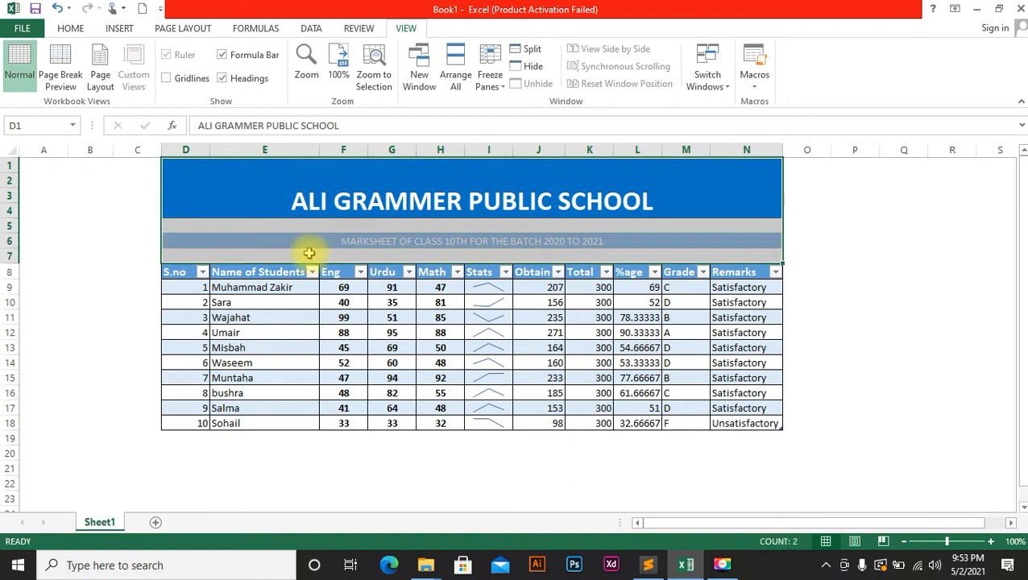
click(70, 28)
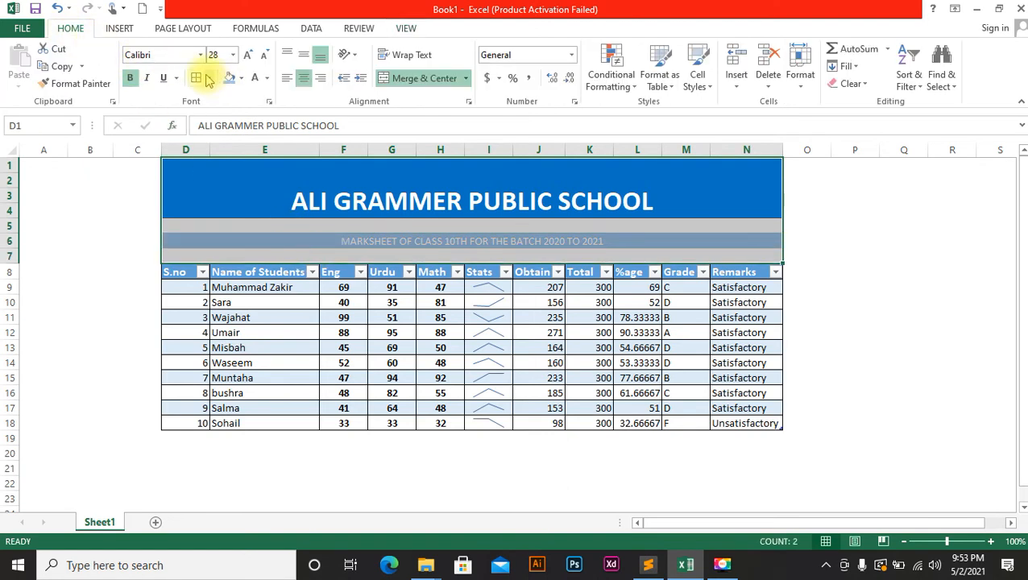
click(820, 224)
drag(243, 182, 448, 424)
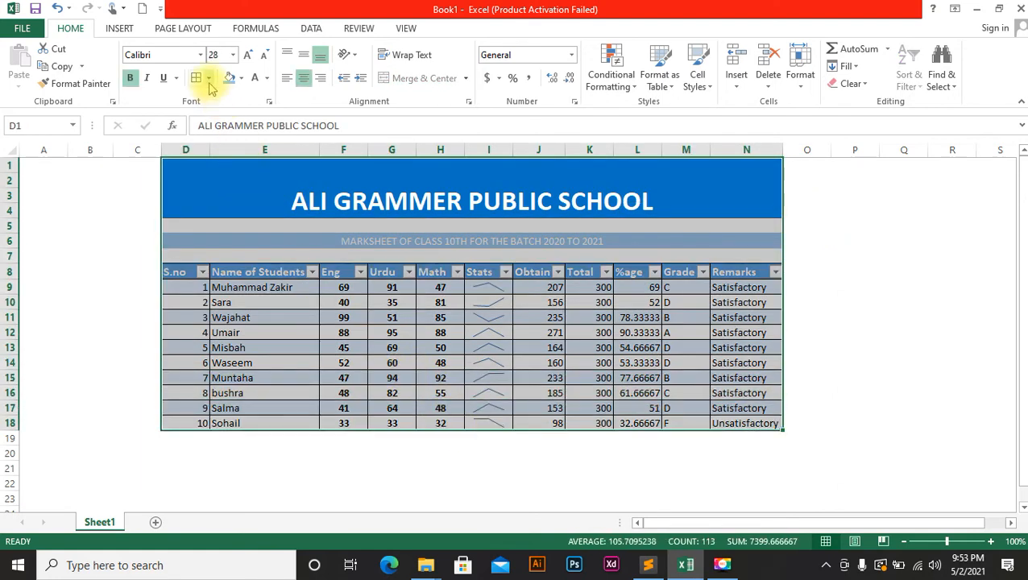
click(208, 77)
click(242, 242)
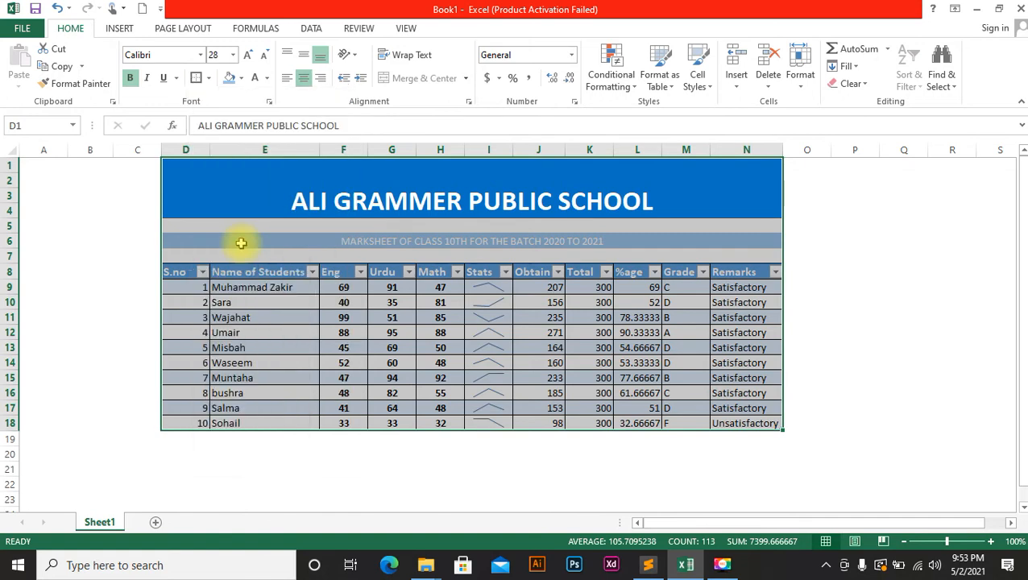
click(62, 295)
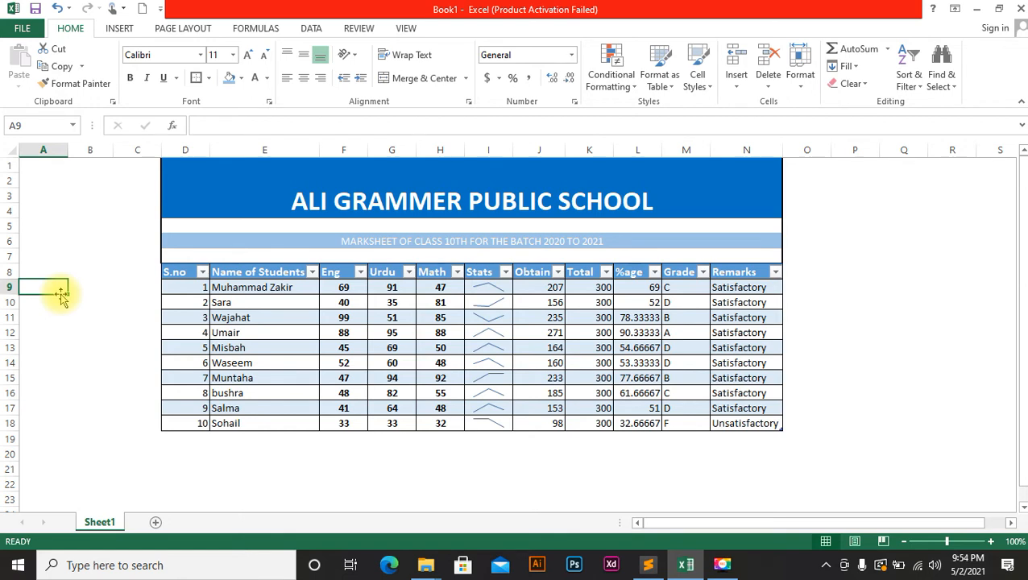
Check the grade formulas in M11 and M12, then select the student rows.
click(674, 316)
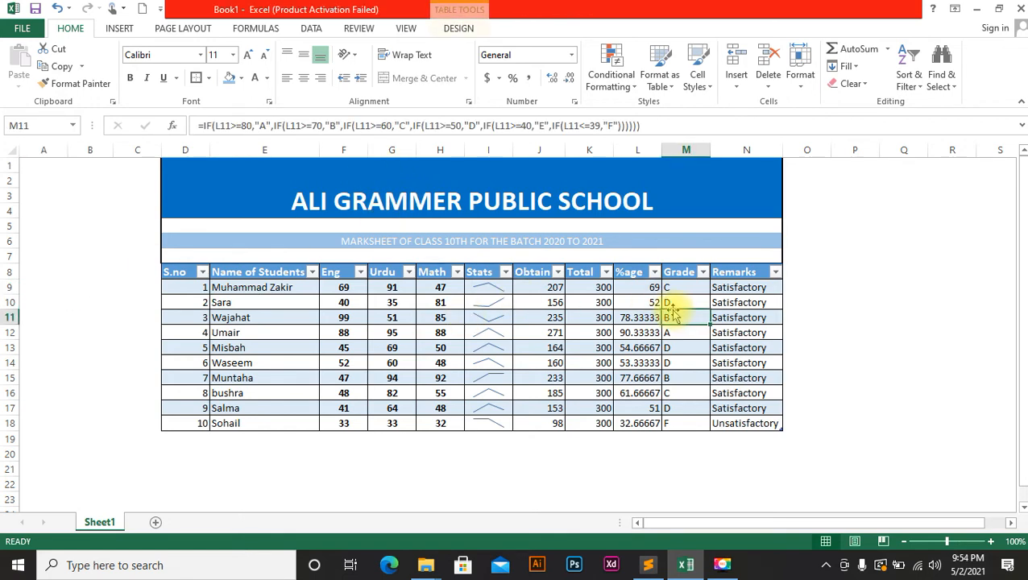
click(679, 332)
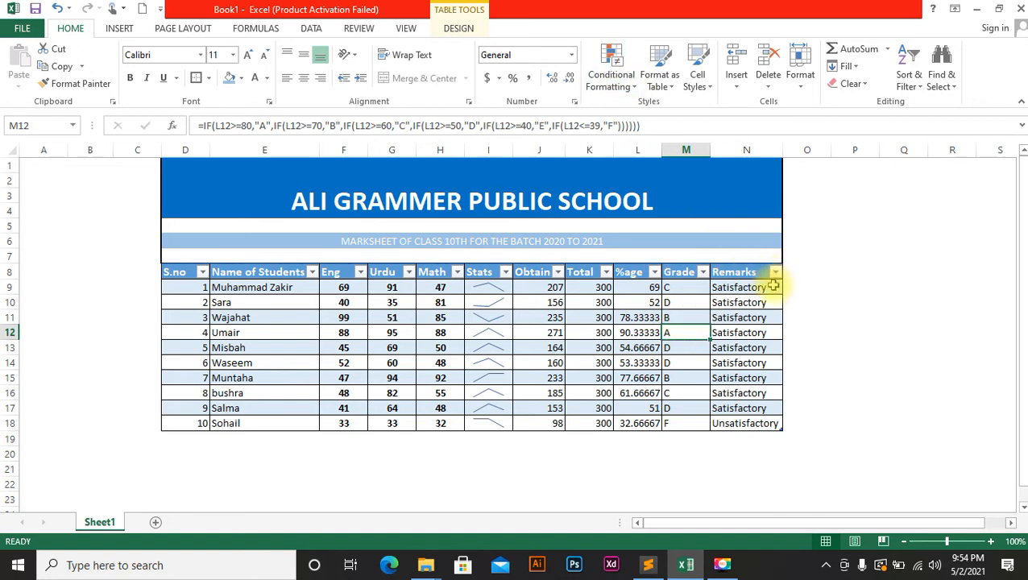
drag(776, 288, 192, 422)
Browse the Conditional Formatting options and check the grade formula in M9.
click(613, 77)
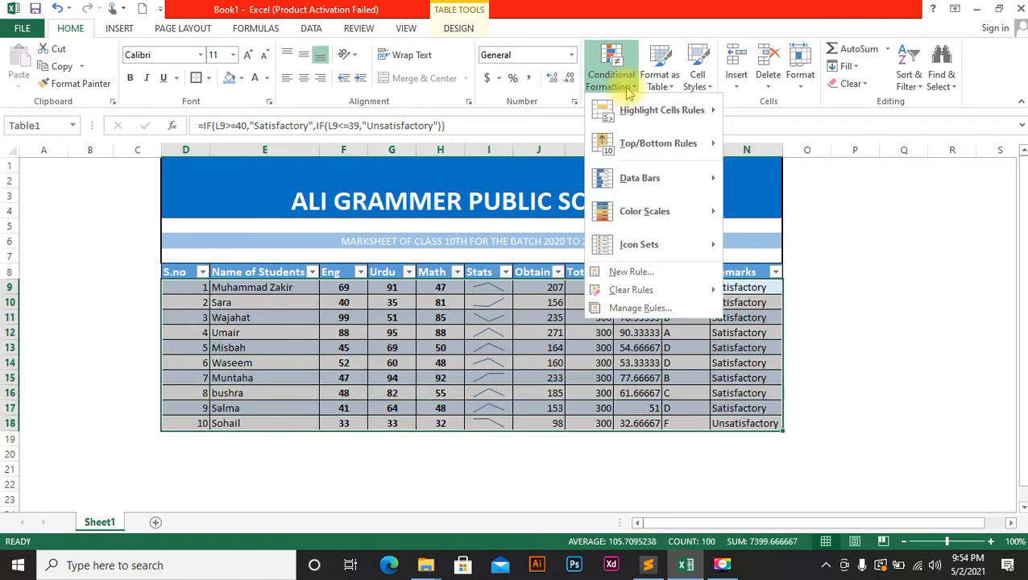
mouse_move(656, 149)
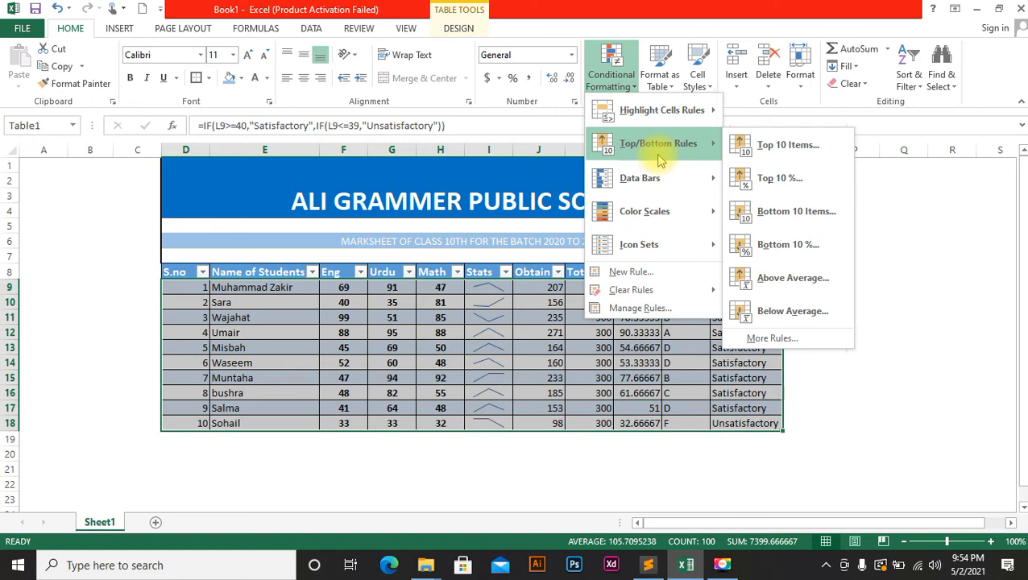
click(871, 191)
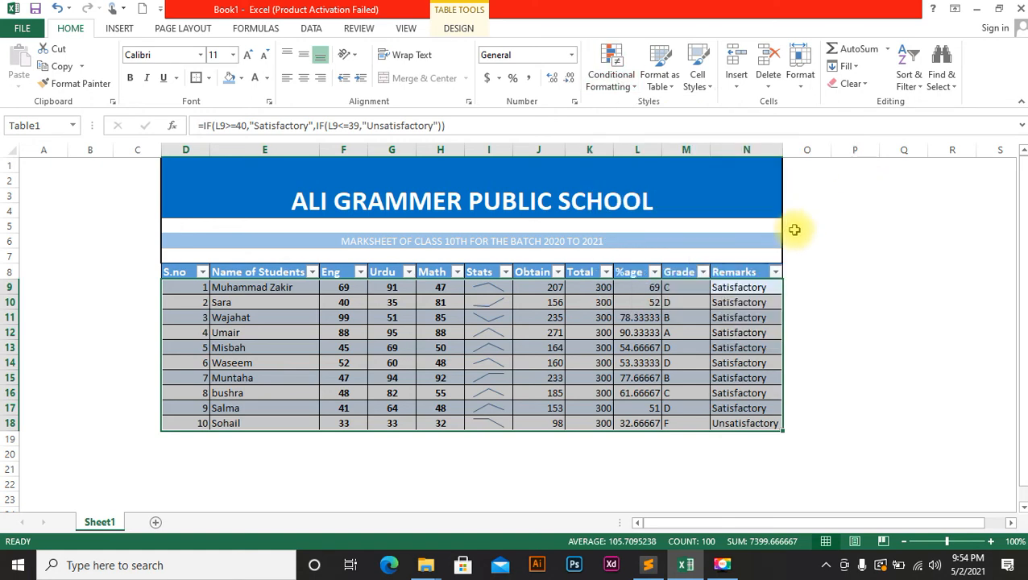
click(795, 228)
click(685, 288)
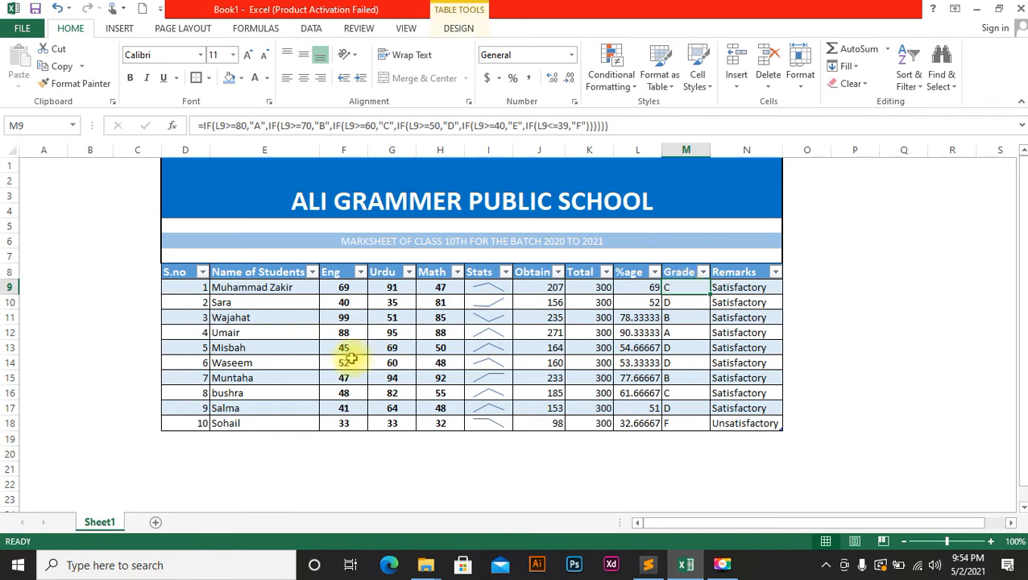
Highlight F9:H18 marks less than 39 with Light Red Fill and Dark Red Text.
drag(327, 290, 436, 427)
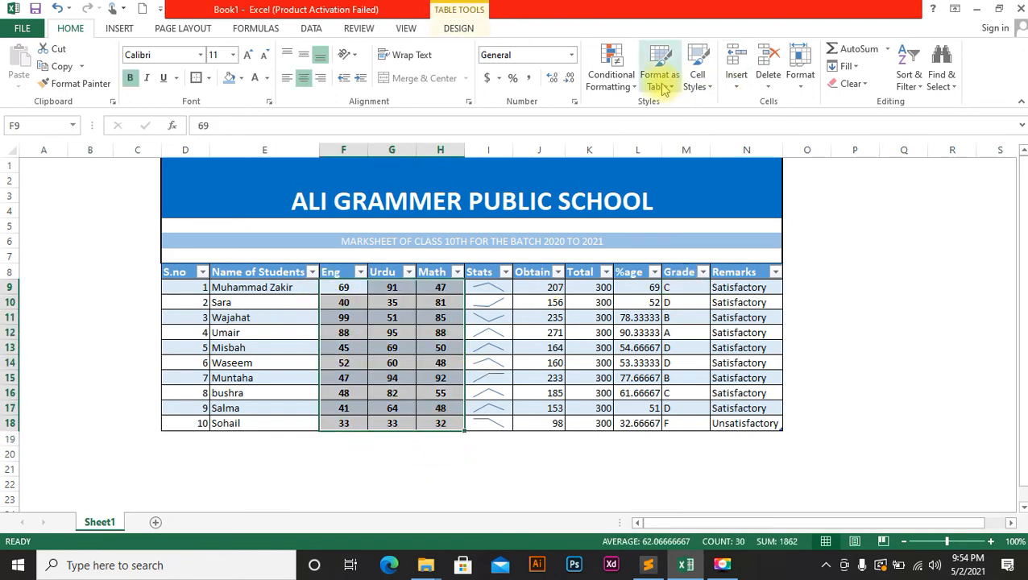
click(613, 71)
mouse_move(674, 121)
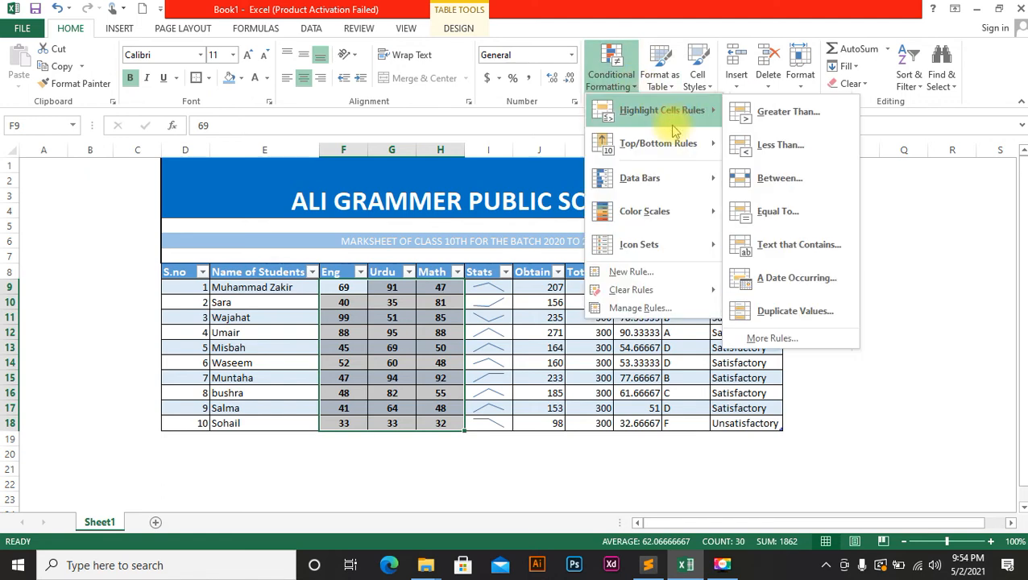
click(770, 146)
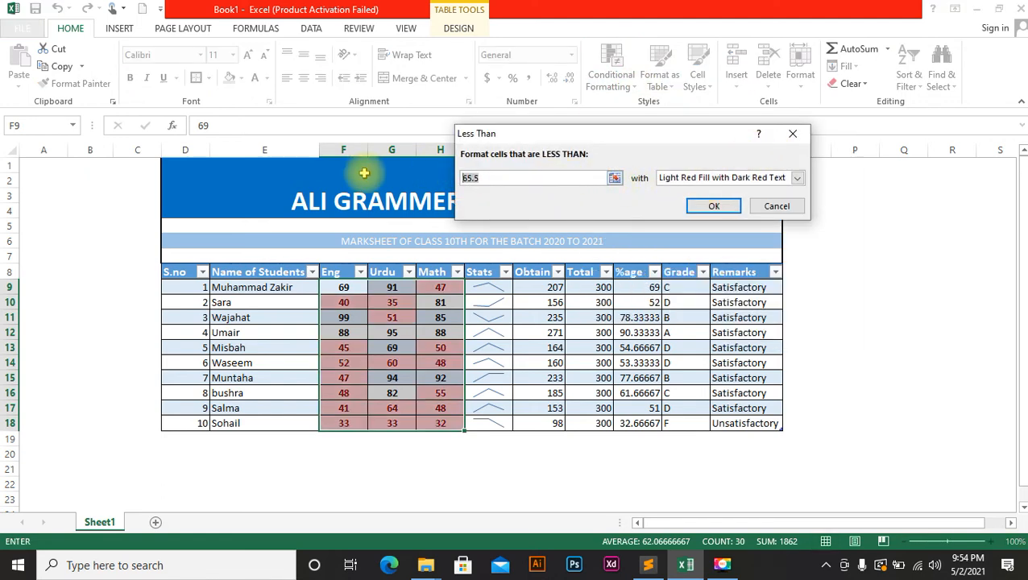
text(39)
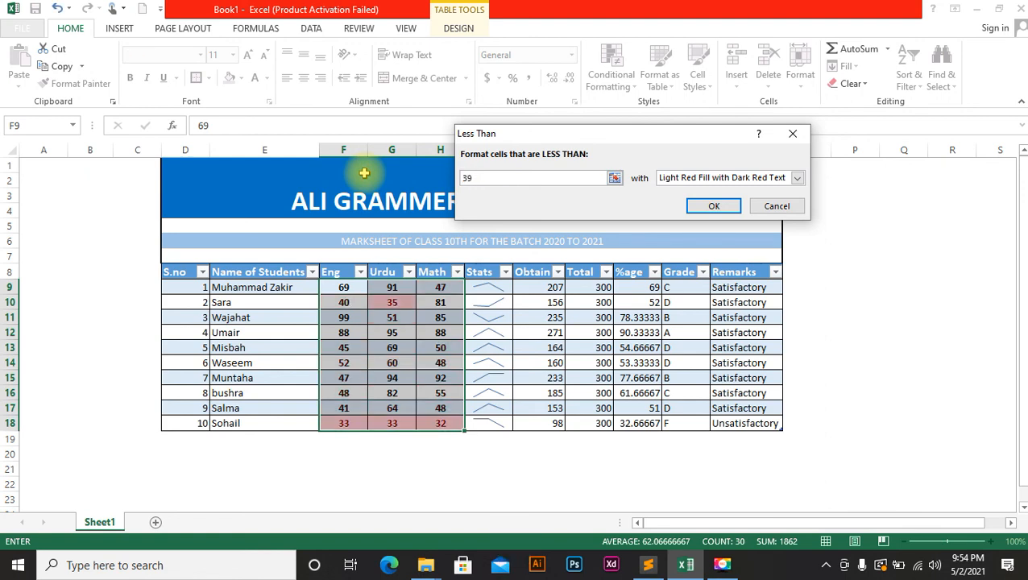
click(702, 207)
click(846, 285)
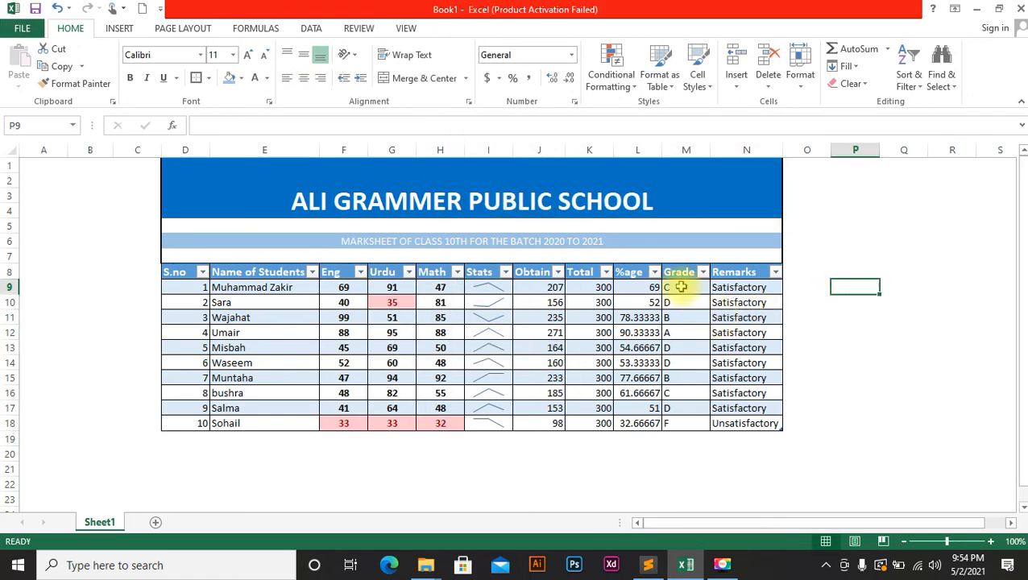
Centre and bold the letter grades in M9:M18 of the Grade column.
drag(681, 288, 681, 423)
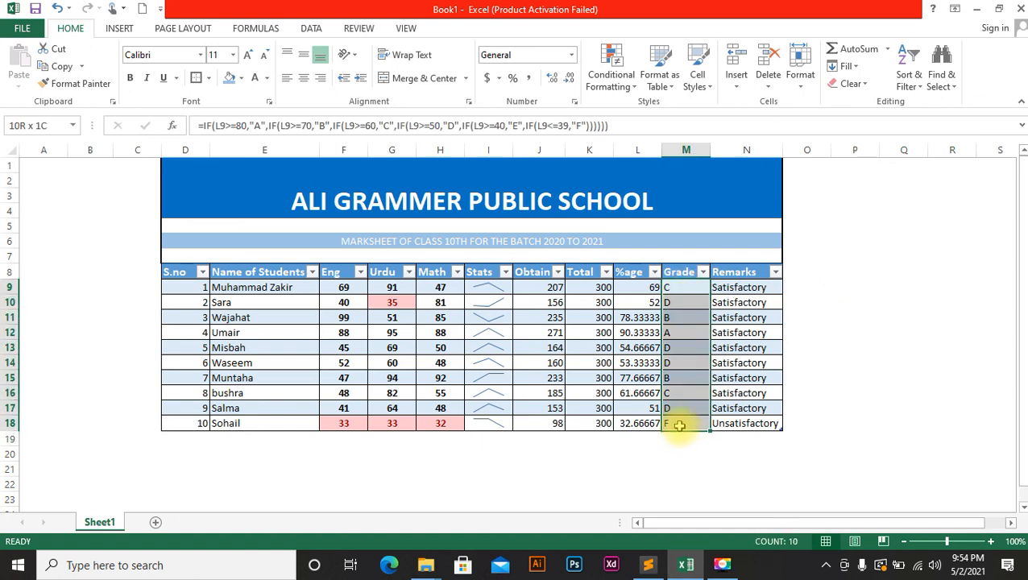
click(303, 77)
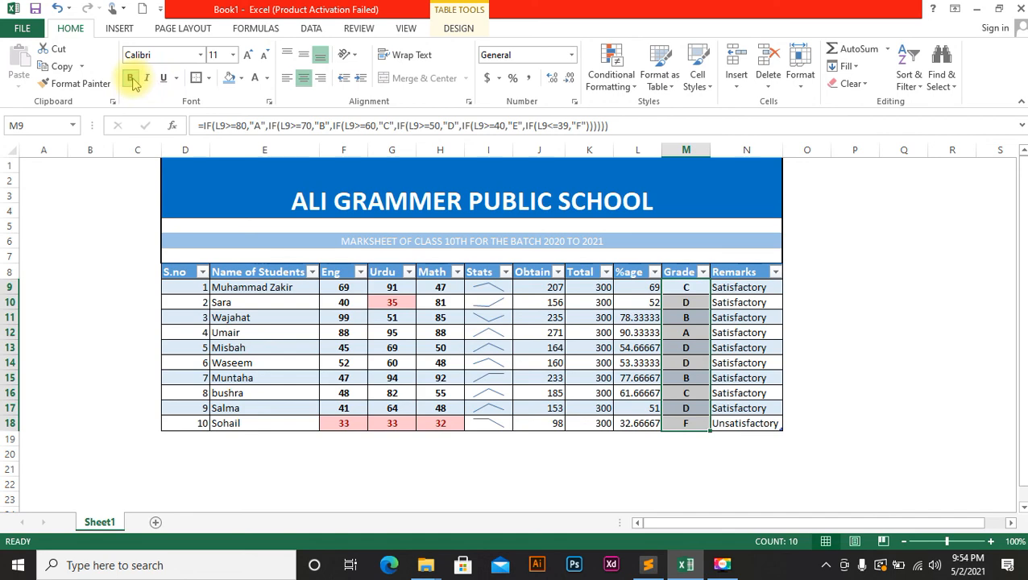
click(777, 213)
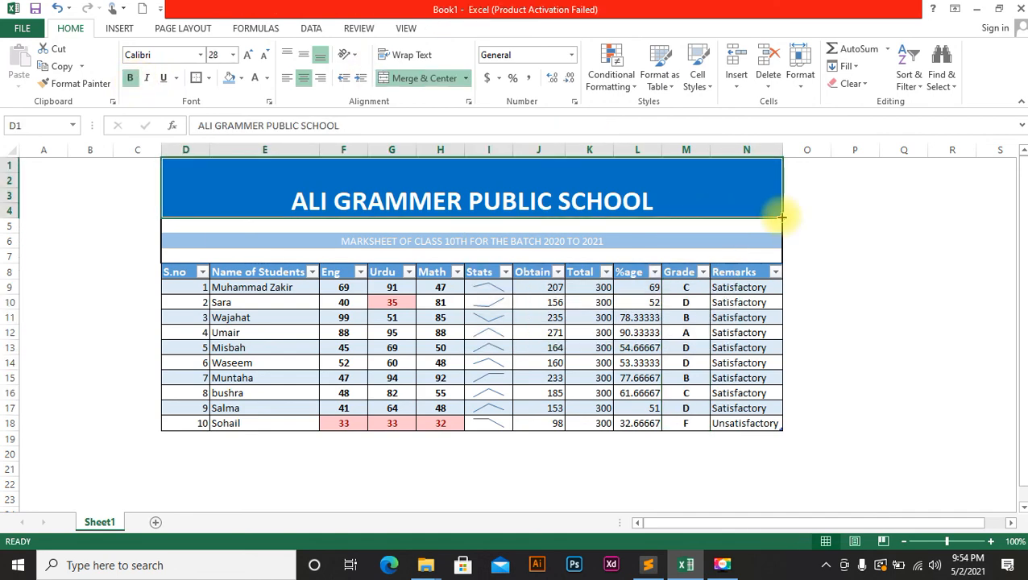
click(845, 270)
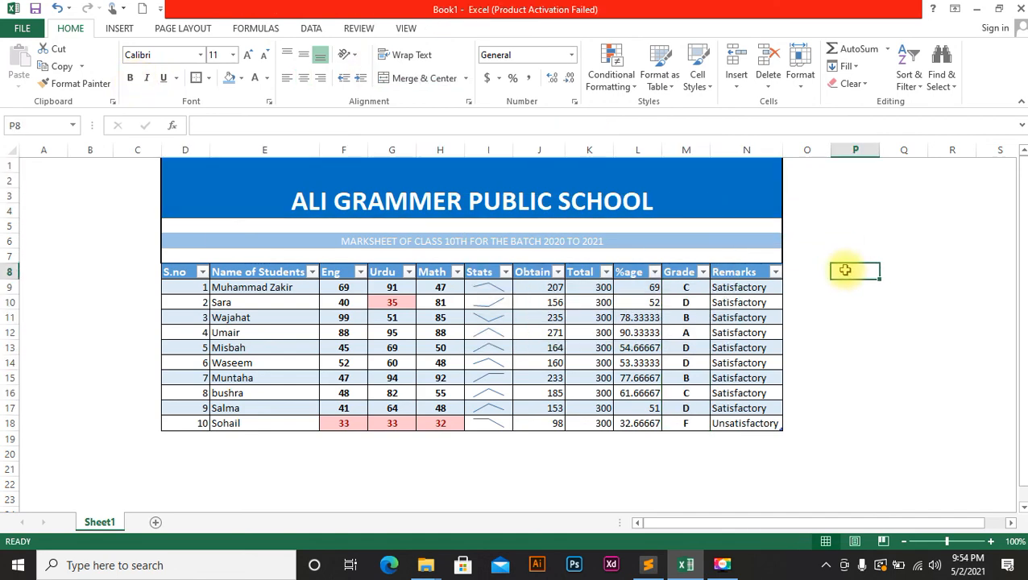